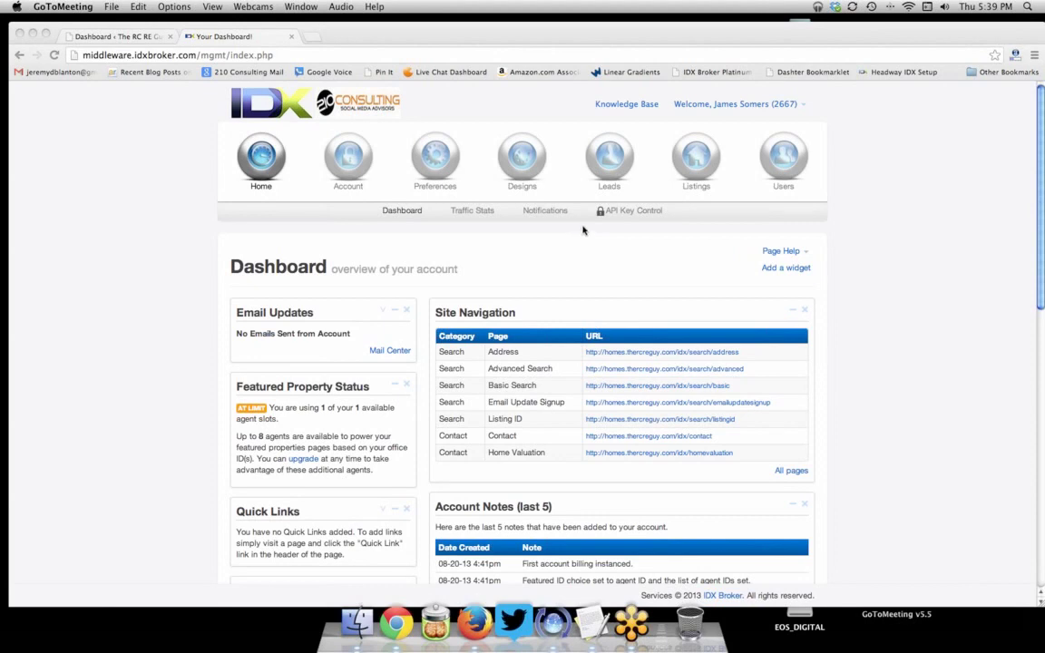
# - Open the creation page for a new widget in the Designs section
pyautogui.click(528, 156)
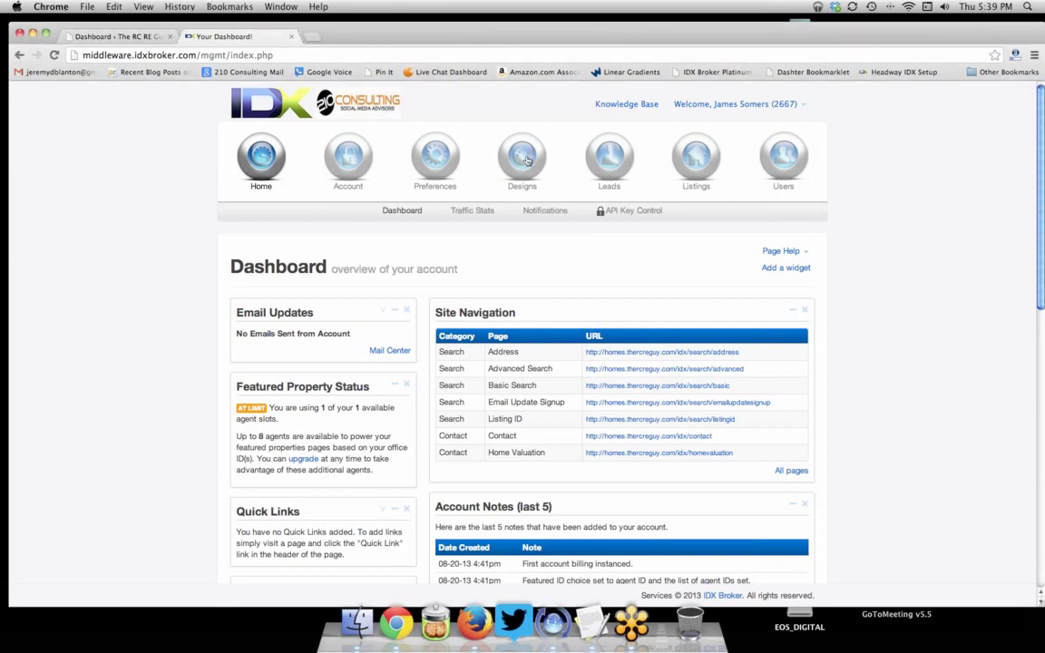
pyautogui.click(528, 157)
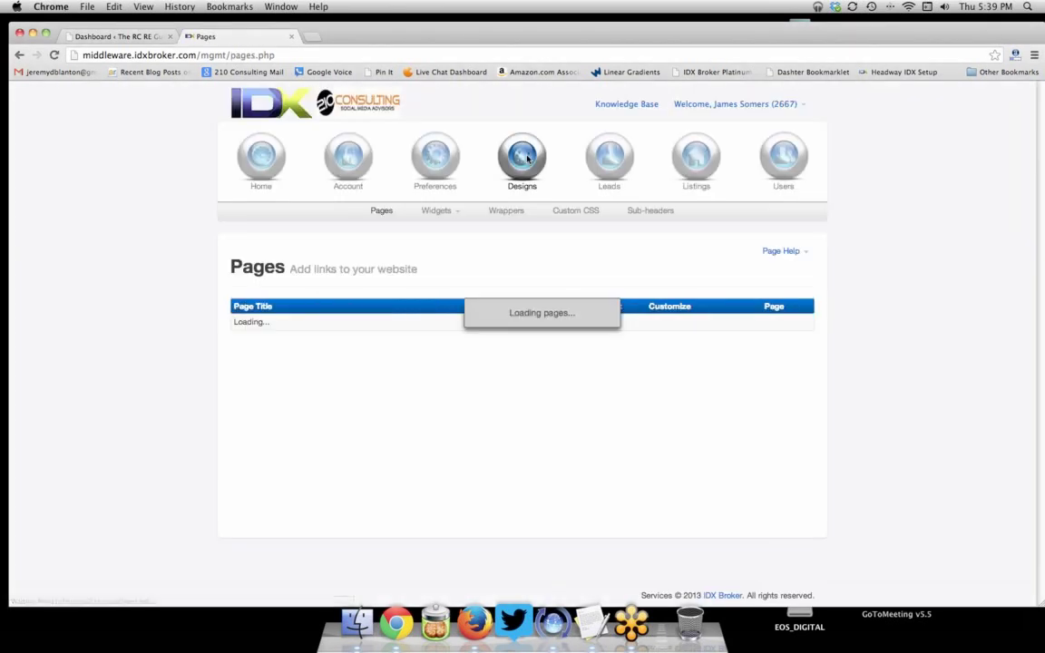
pyautogui.click(457, 215)
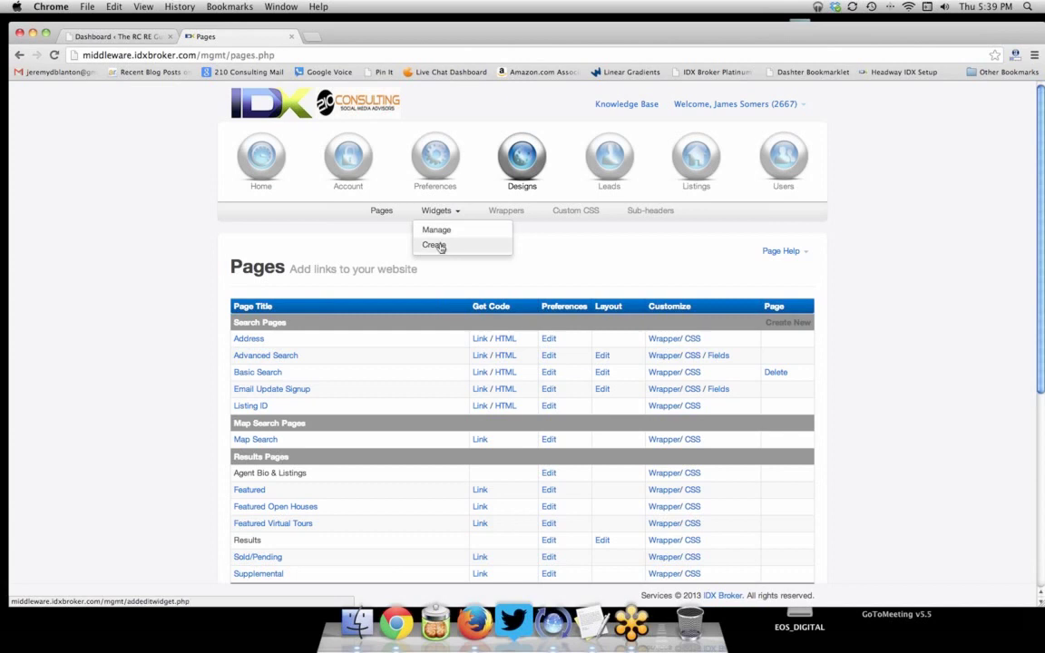
pyautogui.click(440, 248)
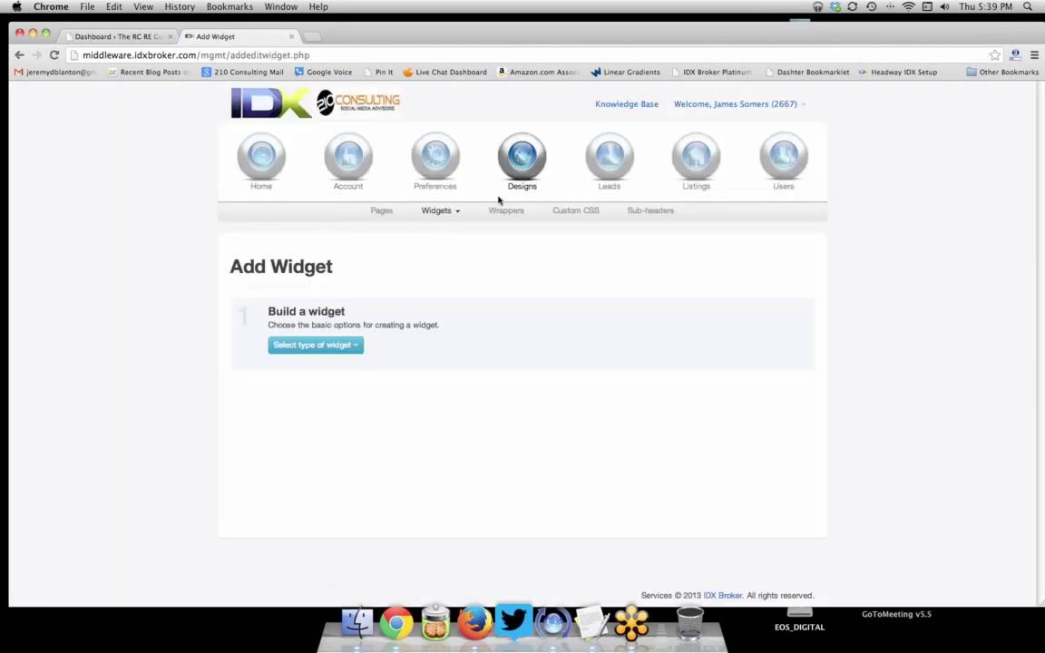
# - Set up a Showcase widget that features properties from a Custom Search based on the Advanced Search page
pyautogui.click(307, 349)
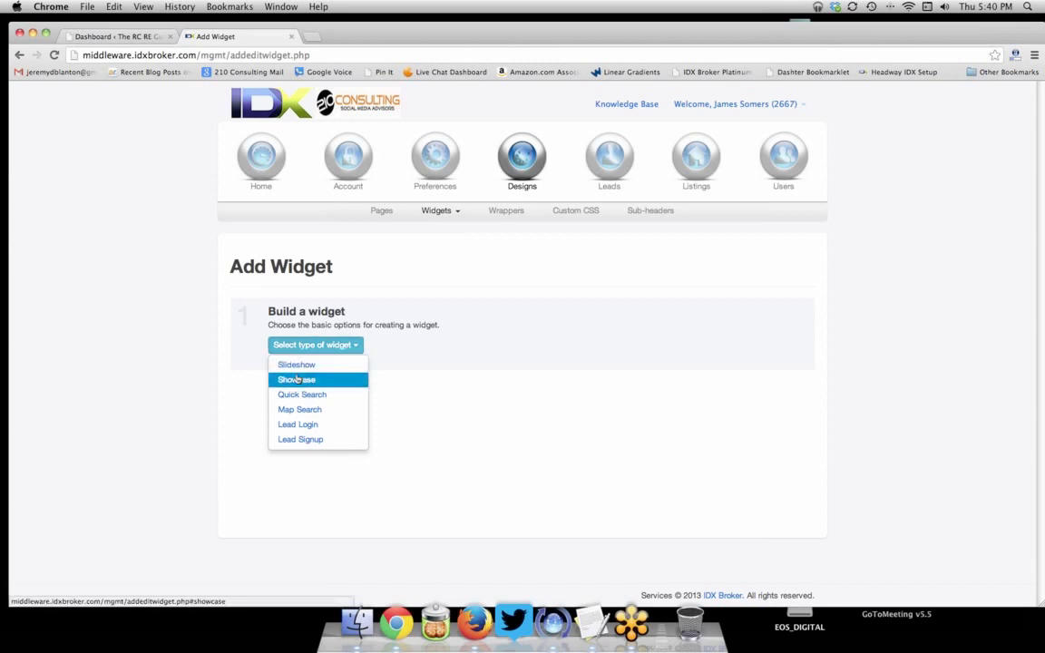
pyautogui.click(298, 380)
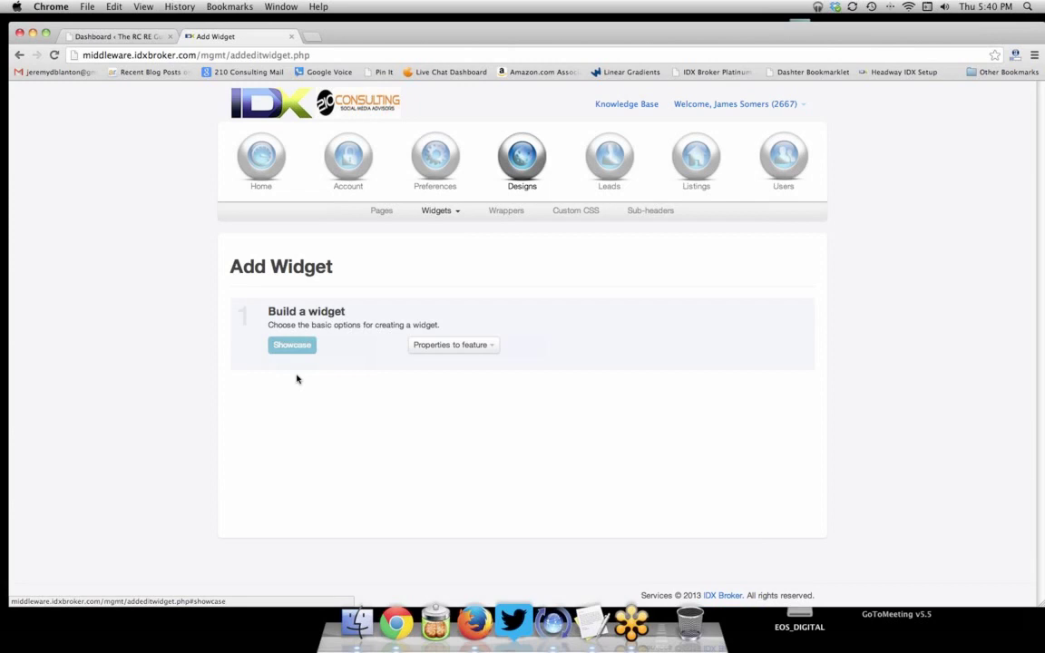
pyautogui.click(452, 345)
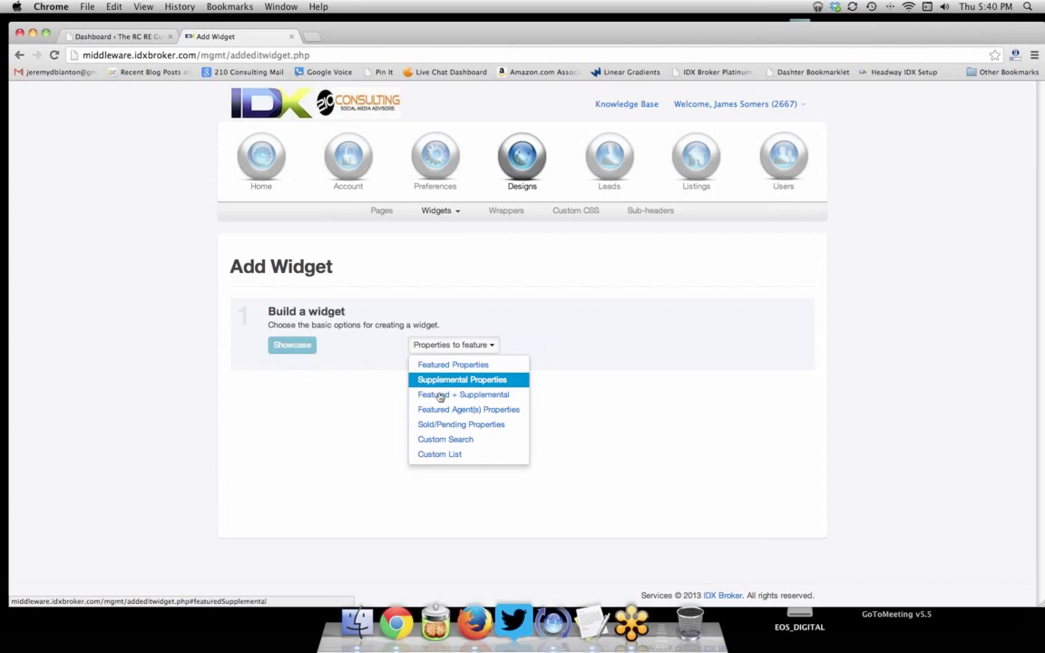
pyautogui.click(439, 441)
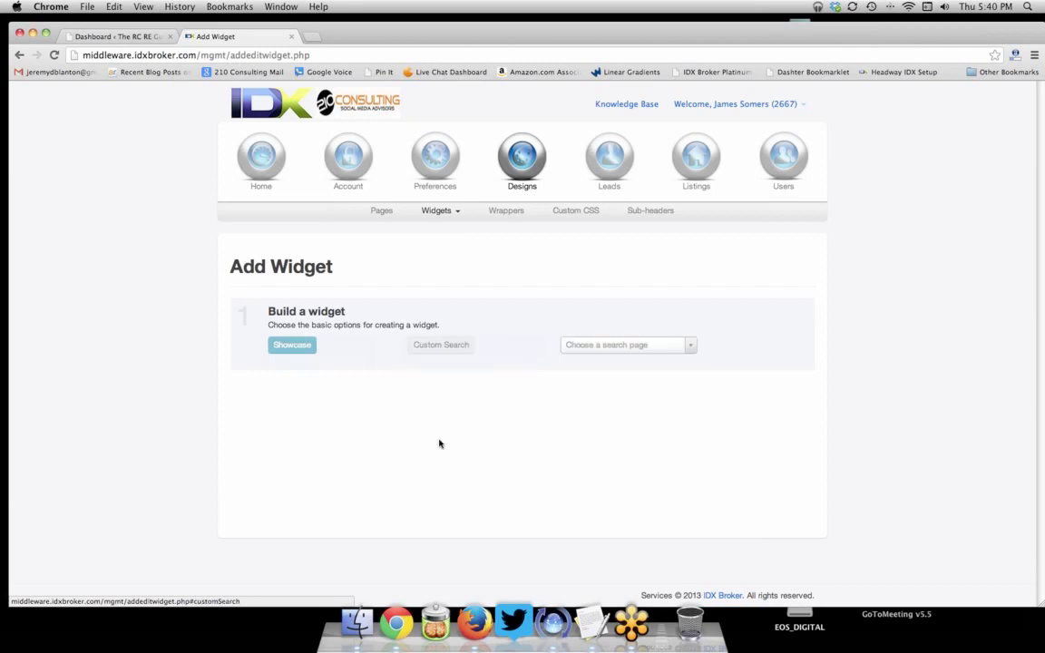
pyautogui.click(608, 346)
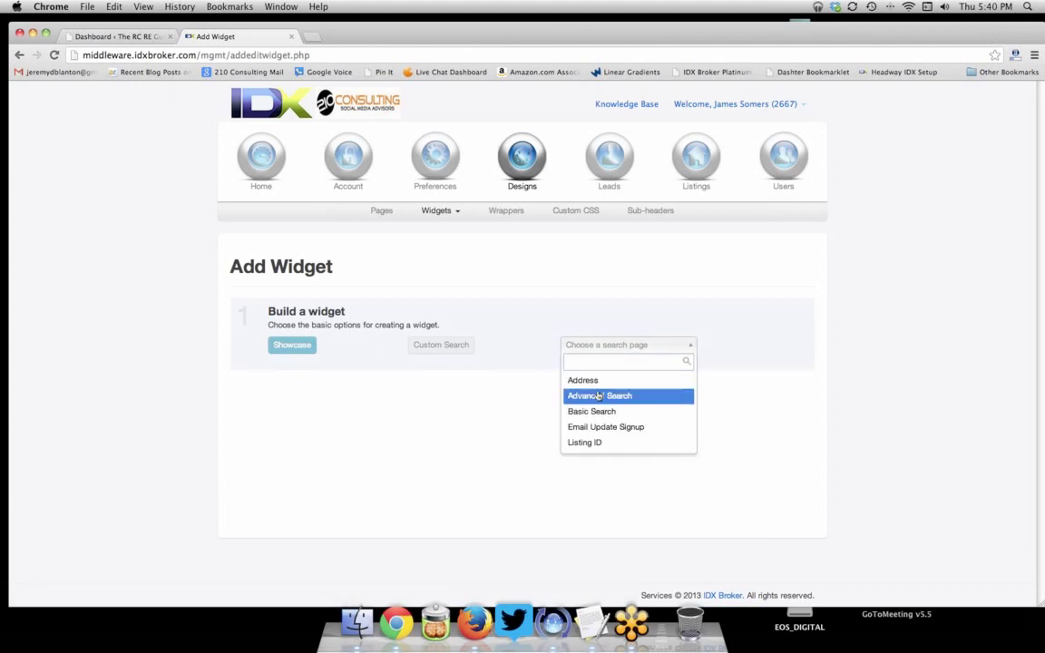
pyautogui.click(599, 395)
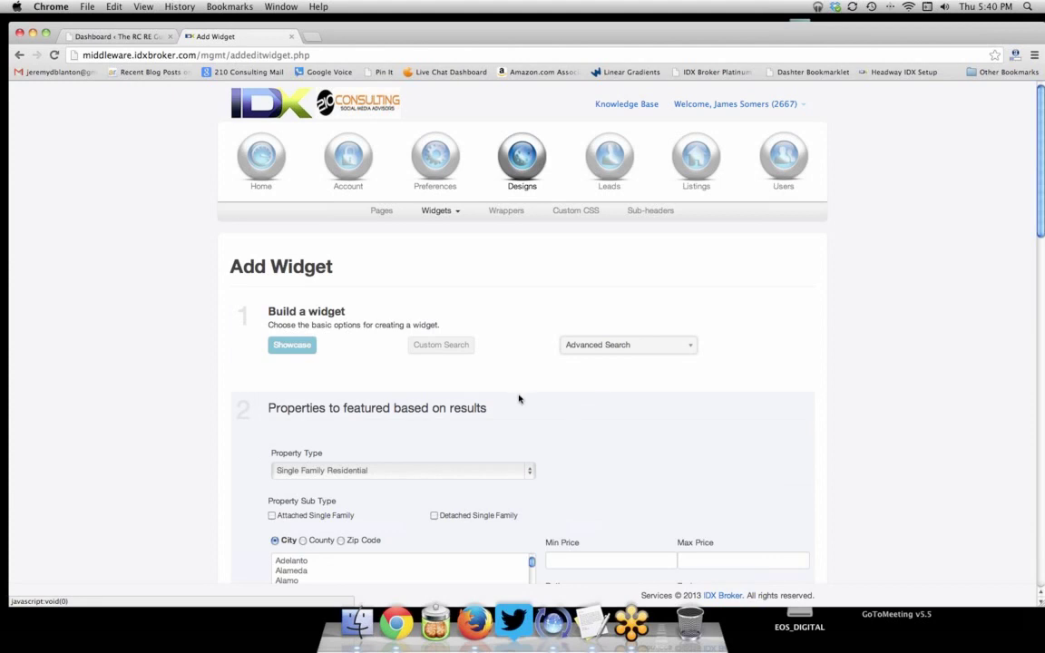
# - Keep the property type as Single Family Residential and select Redwood City as the city for the featured properties
pyautogui.scroll(-3, 544, 381)
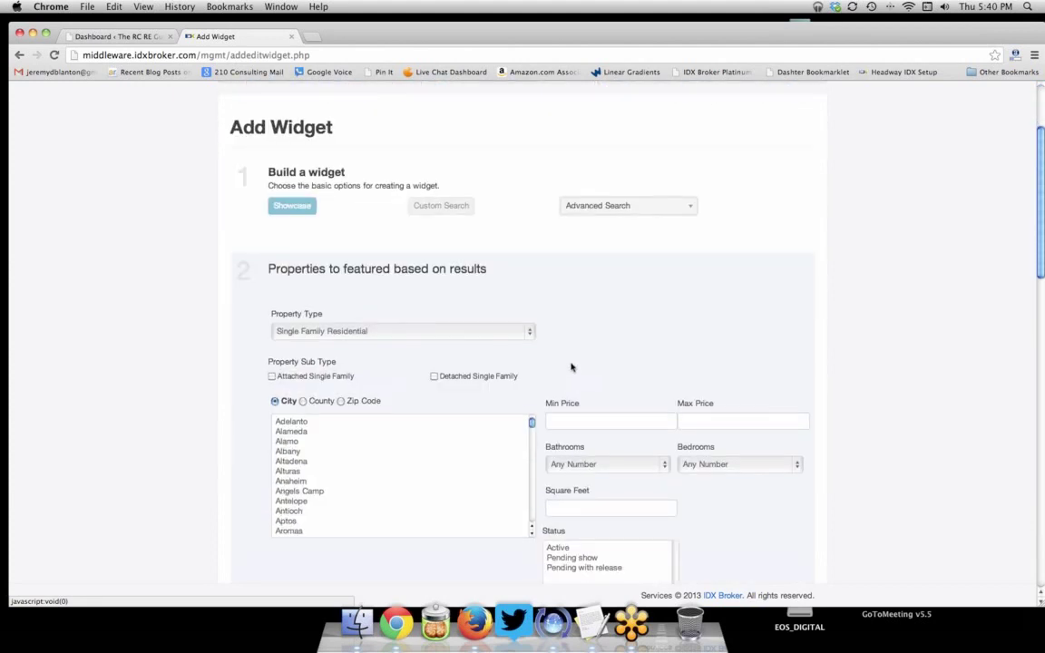
pyautogui.click(510, 332)
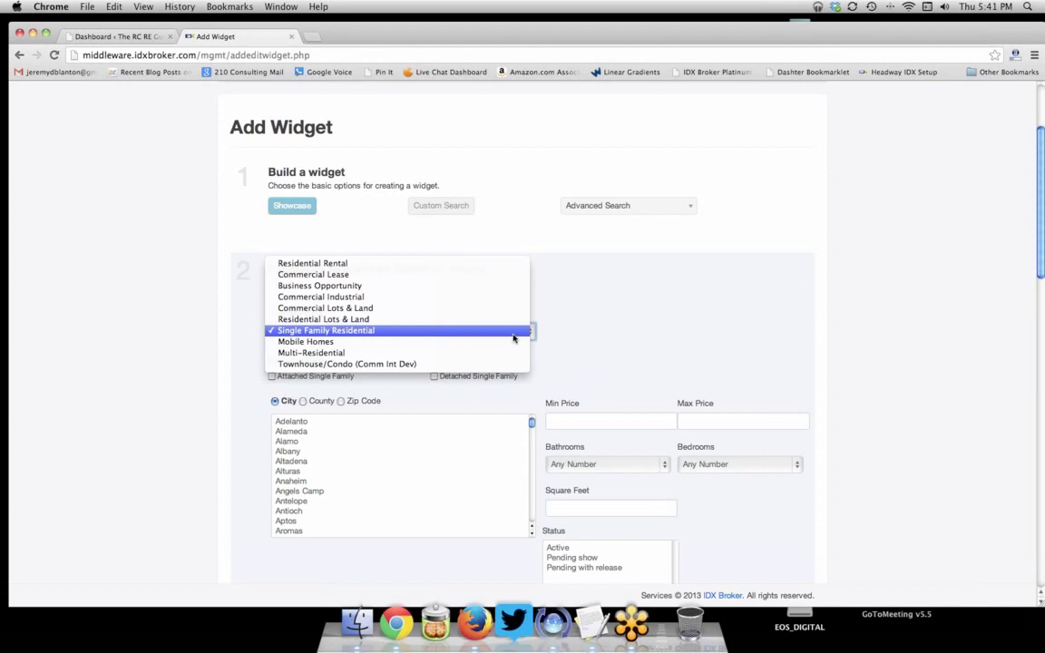
pyautogui.click(512, 333)
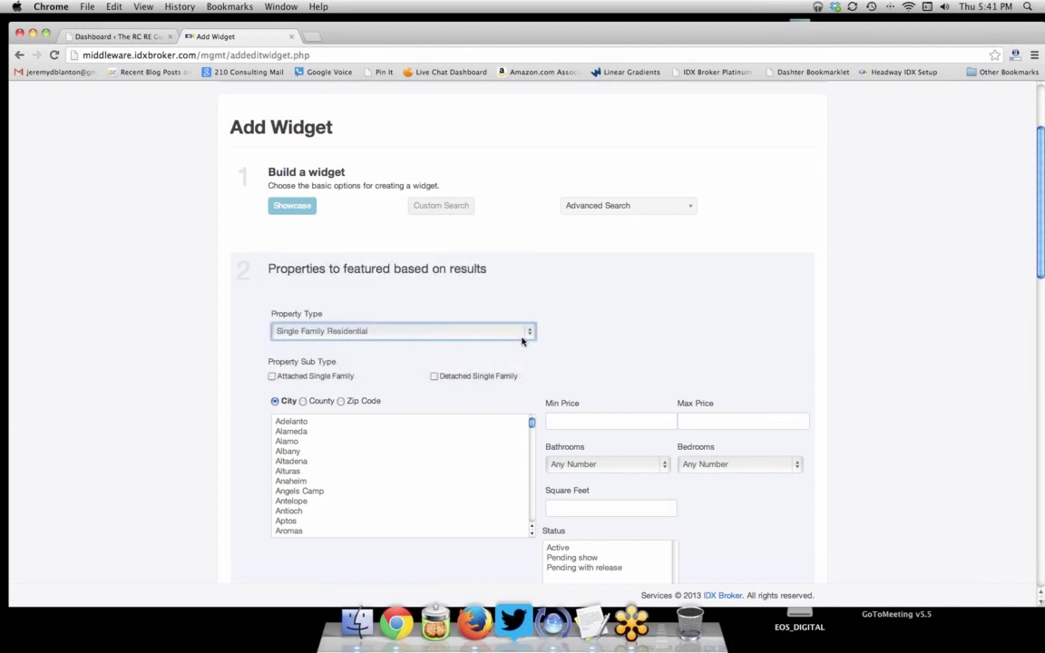
pyautogui.scroll(-4, 612, 308)
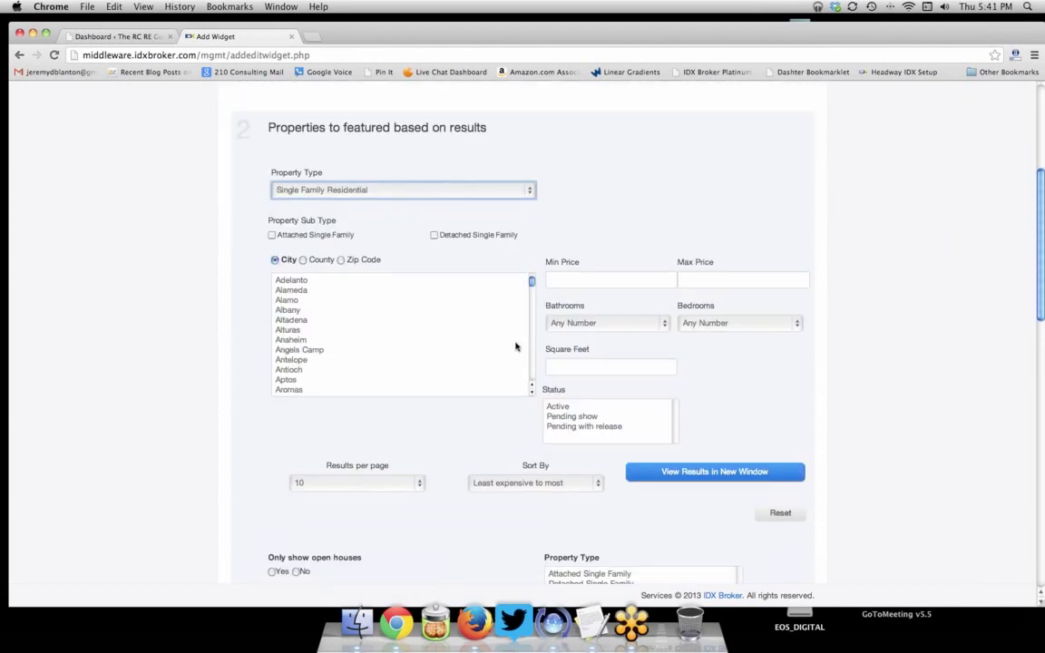
pyautogui.moveTo(531, 281); pyautogui.dragTo(530, 350)
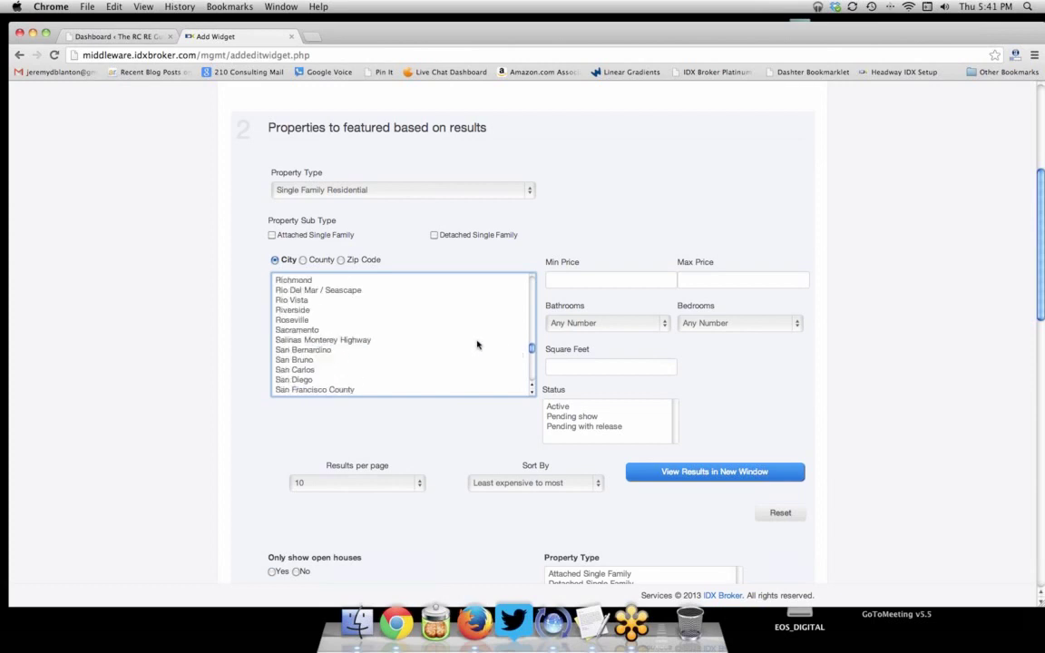
pyautogui.scroll(3, 478, 345)
pyautogui.click(304, 332)
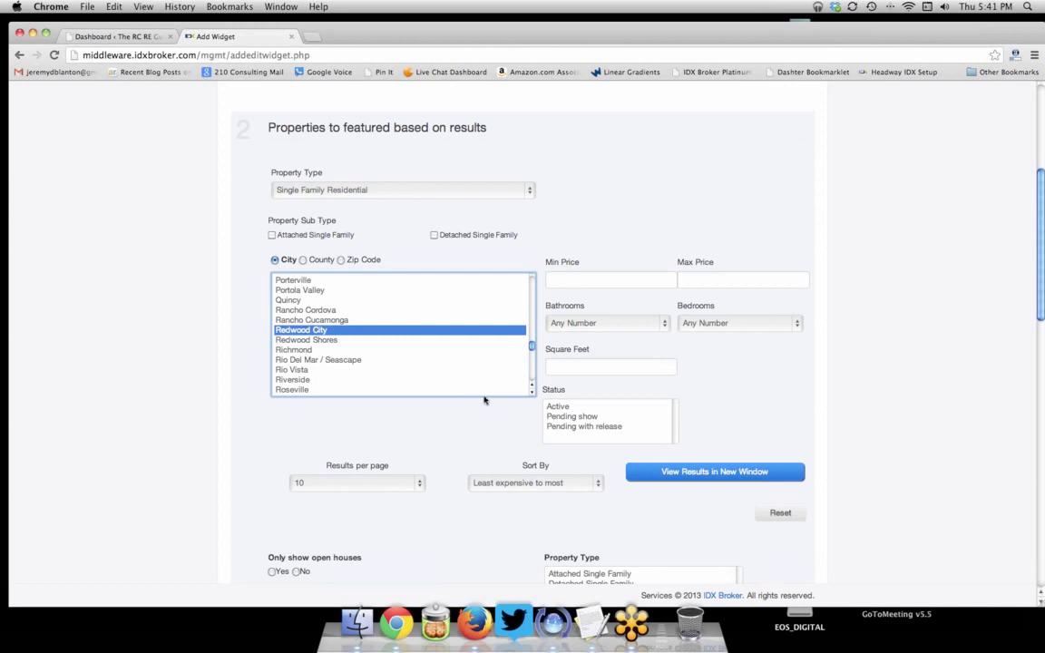
# - Limit the featured properties to Active status and sort them from most expensive to least
pyautogui.click(558, 408)
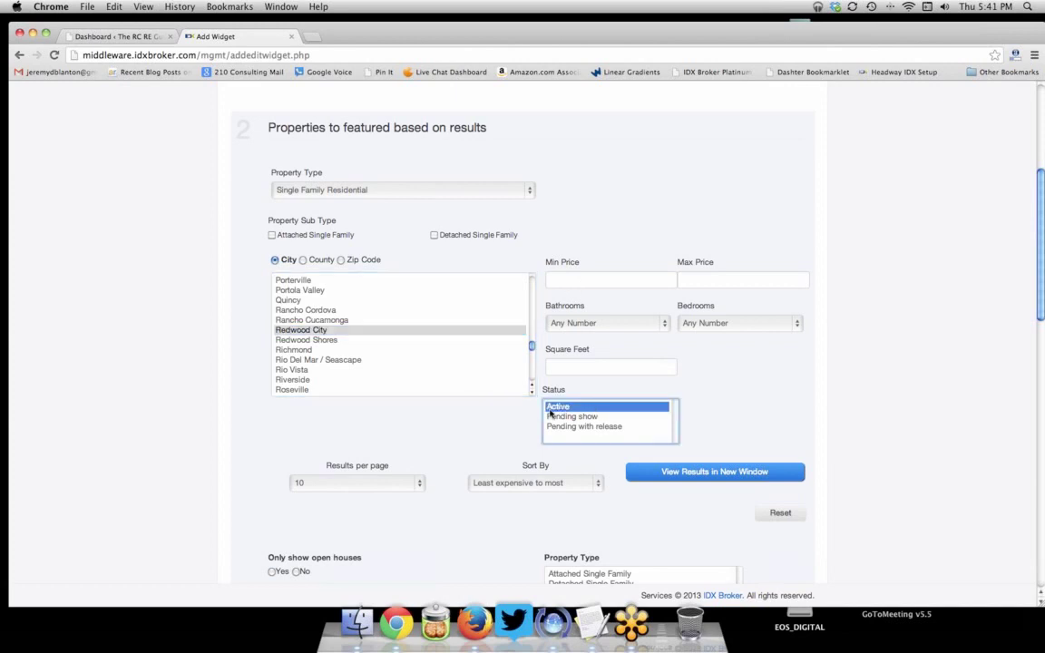
pyautogui.scroll(-4, 507, 427)
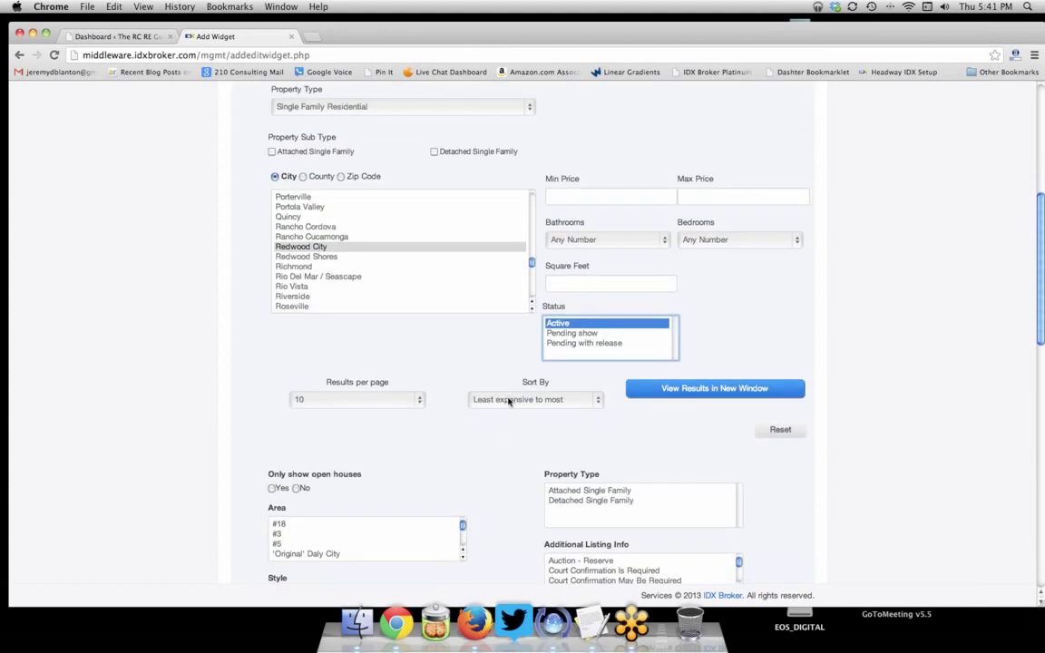
pyautogui.click(509, 400)
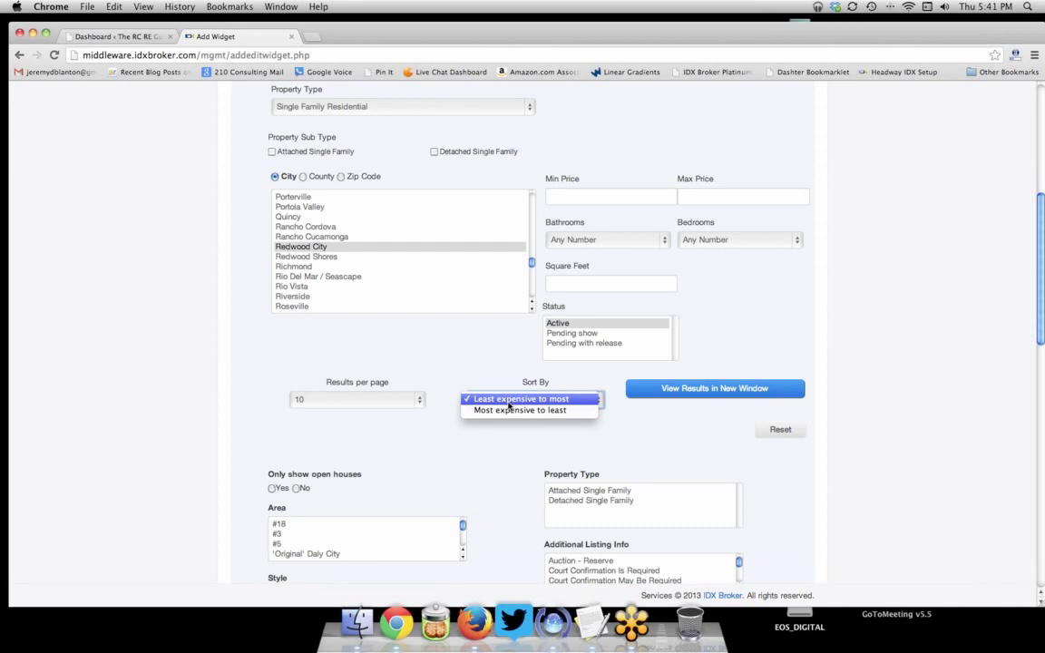
pyautogui.click(504, 411)
pyautogui.click(485, 422)
# - Restrict the search to the Farm Hills Estates Etc. area in the additional search criteria
pyautogui.scroll(-5, 484, 422)
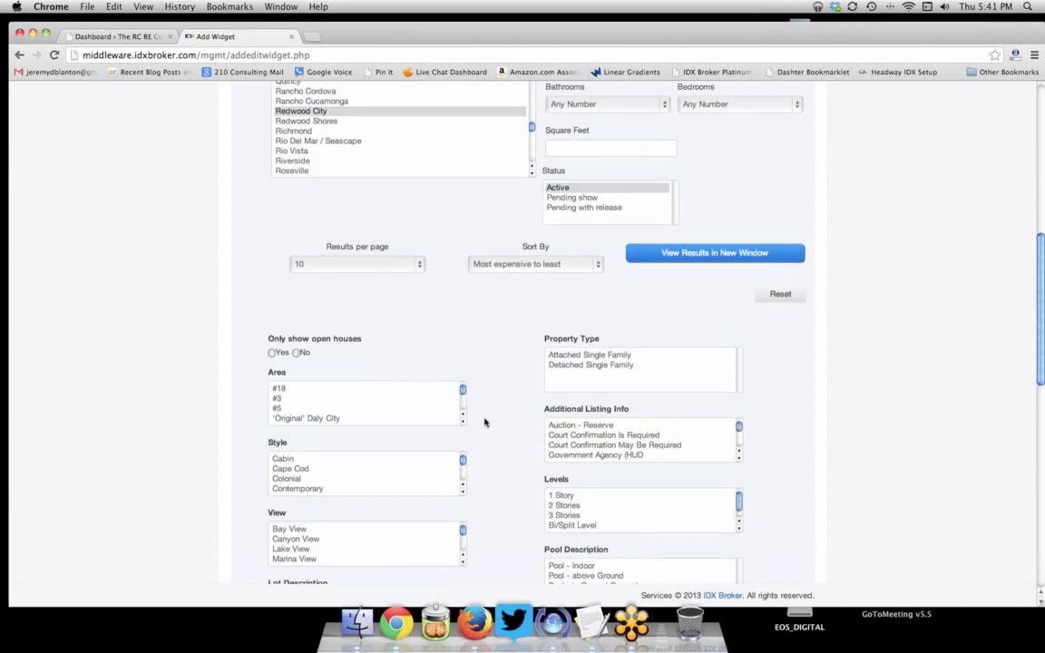
pyautogui.scroll(-5, 484, 421)
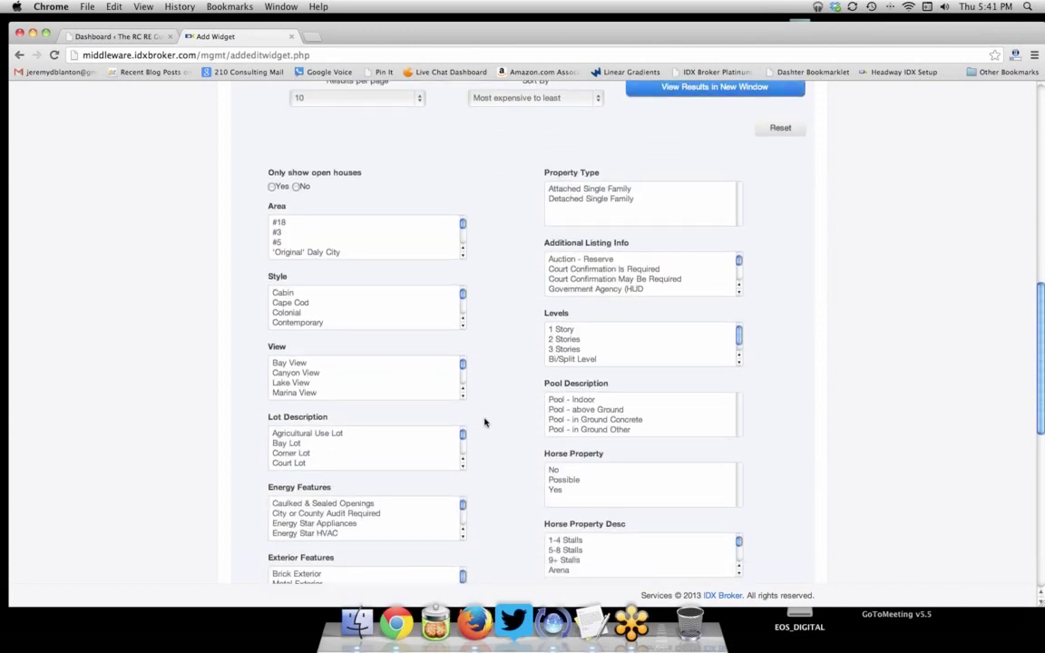
pyautogui.scroll(-4, 485, 422)
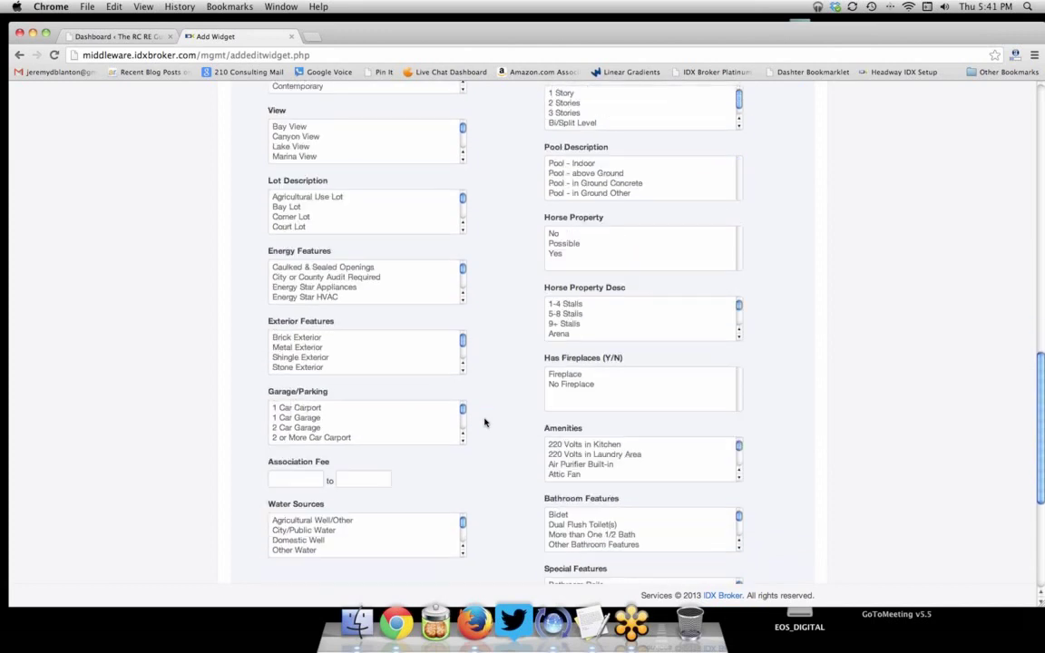
pyautogui.scroll(-2, 484, 422)
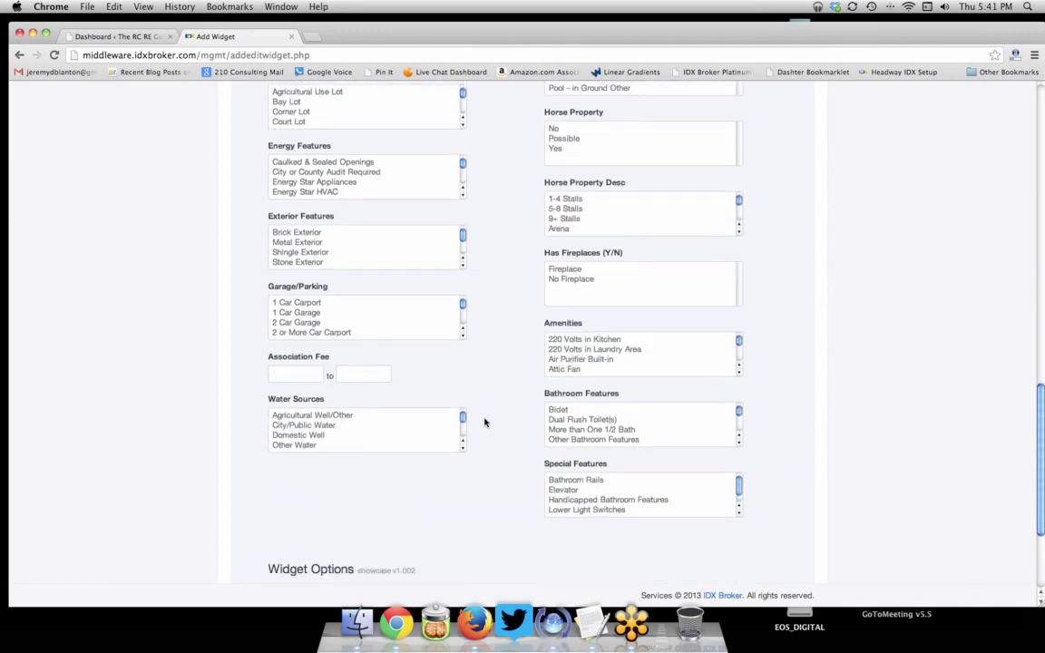
pyautogui.scroll(2, 485, 422)
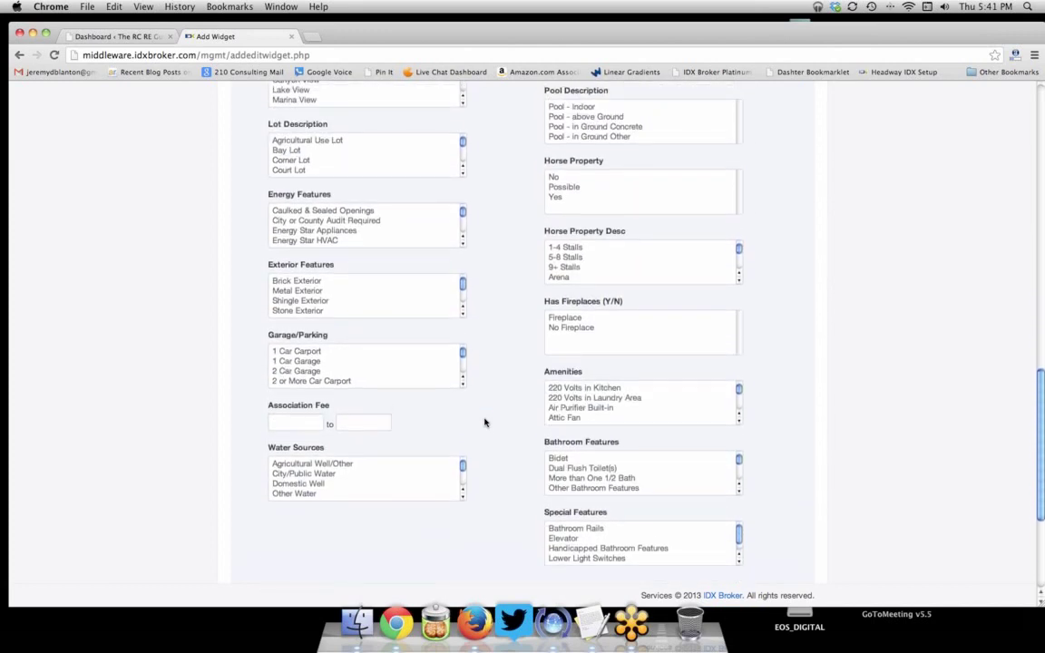
pyautogui.scroll(2, 485, 422)
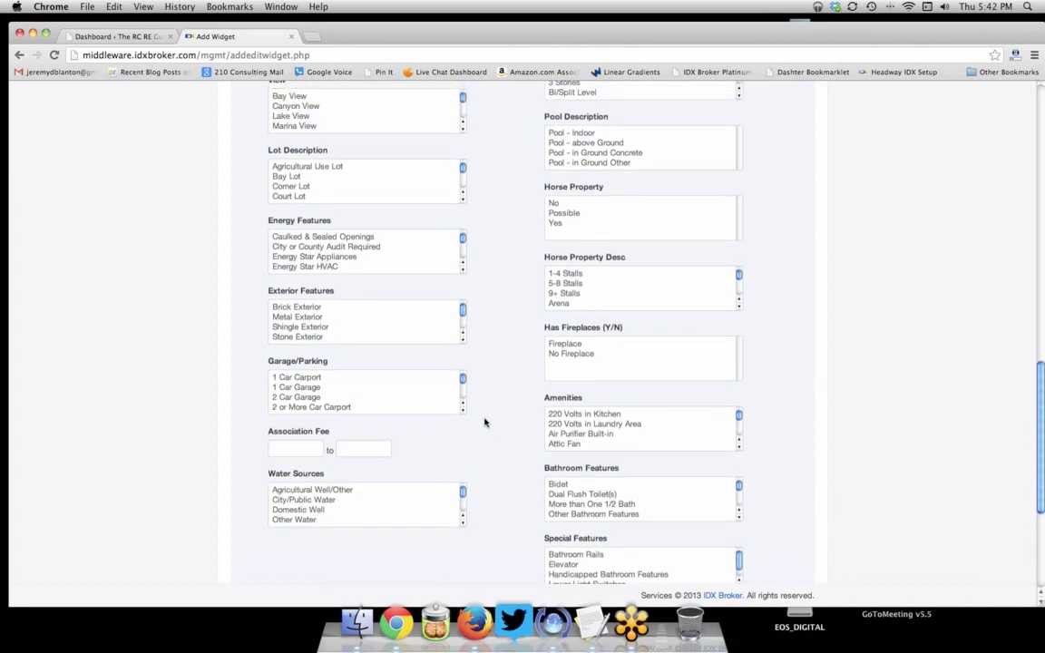
pyautogui.scroll(6, 484, 421)
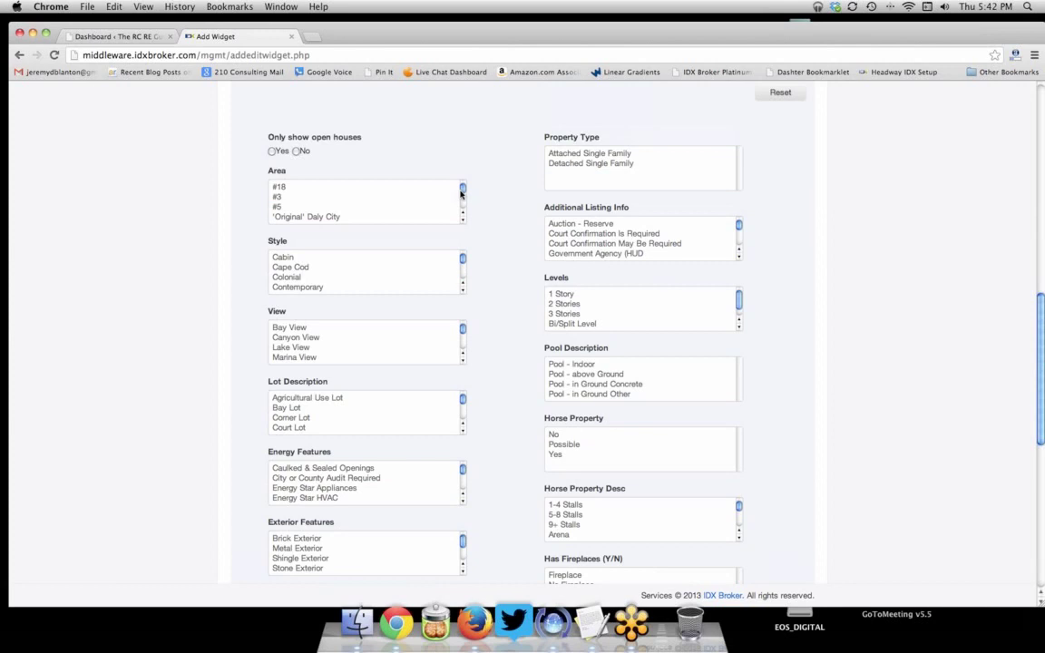
pyautogui.click(462, 190)
pyautogui.moveTo(463, 190); pyautogui.dragTo(448, 200)
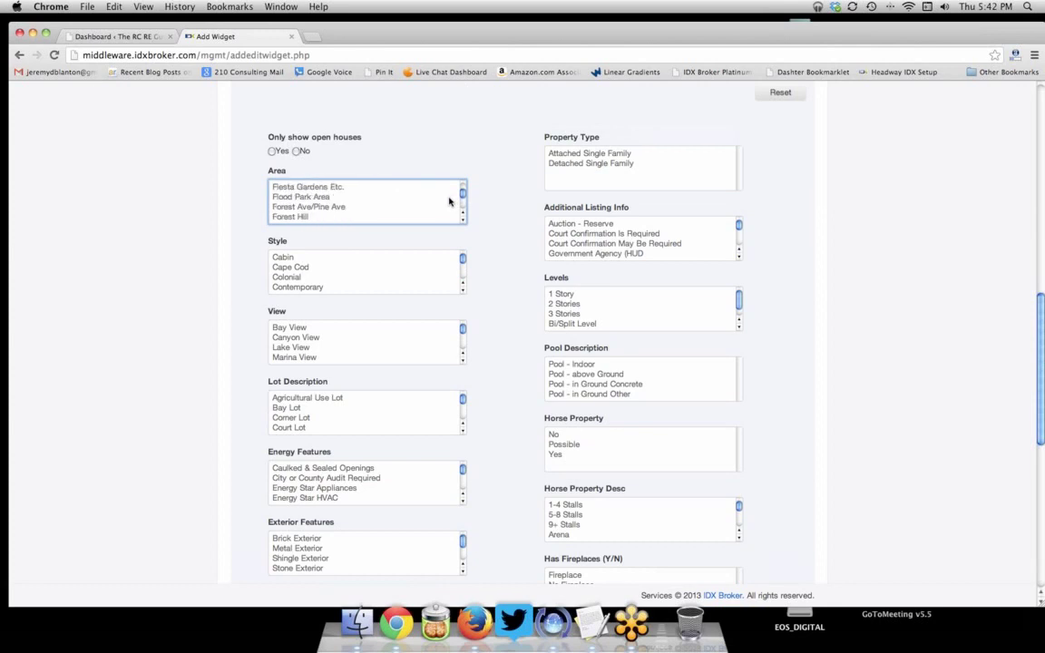
pyautogui.scroll(1, 448, 201)
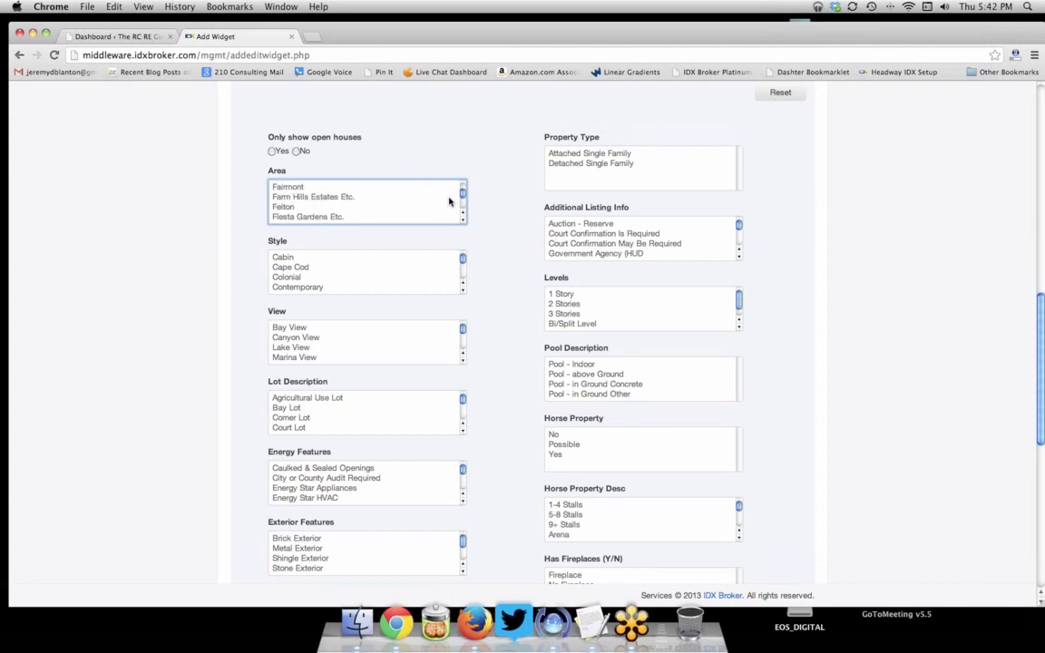
pyautogui.scroll(1, 448, 201)
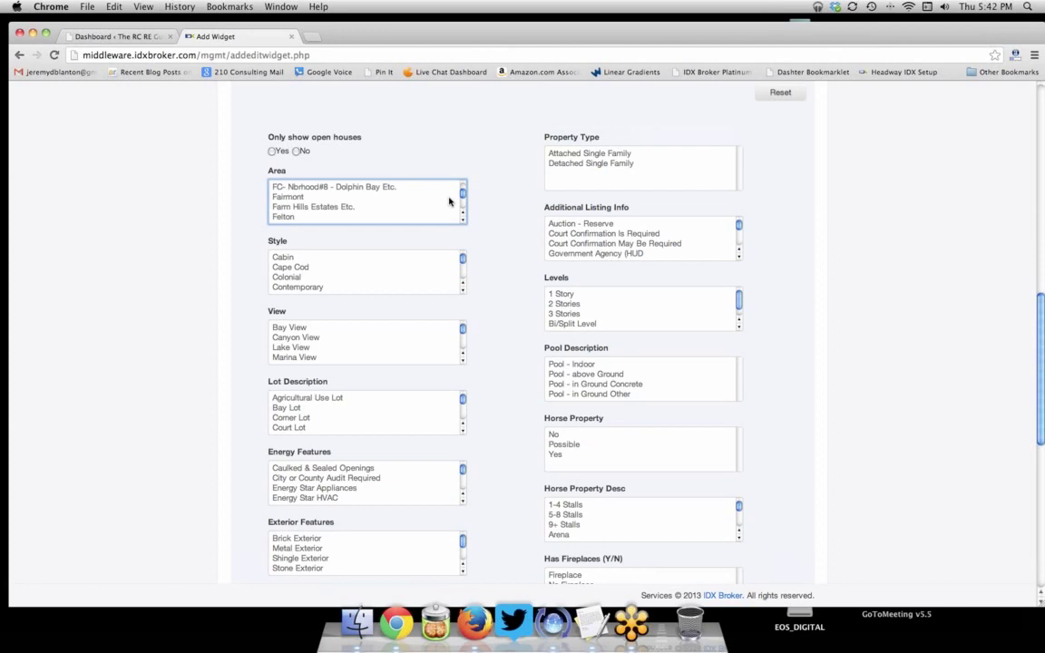
pyautogui.click(317, 207)
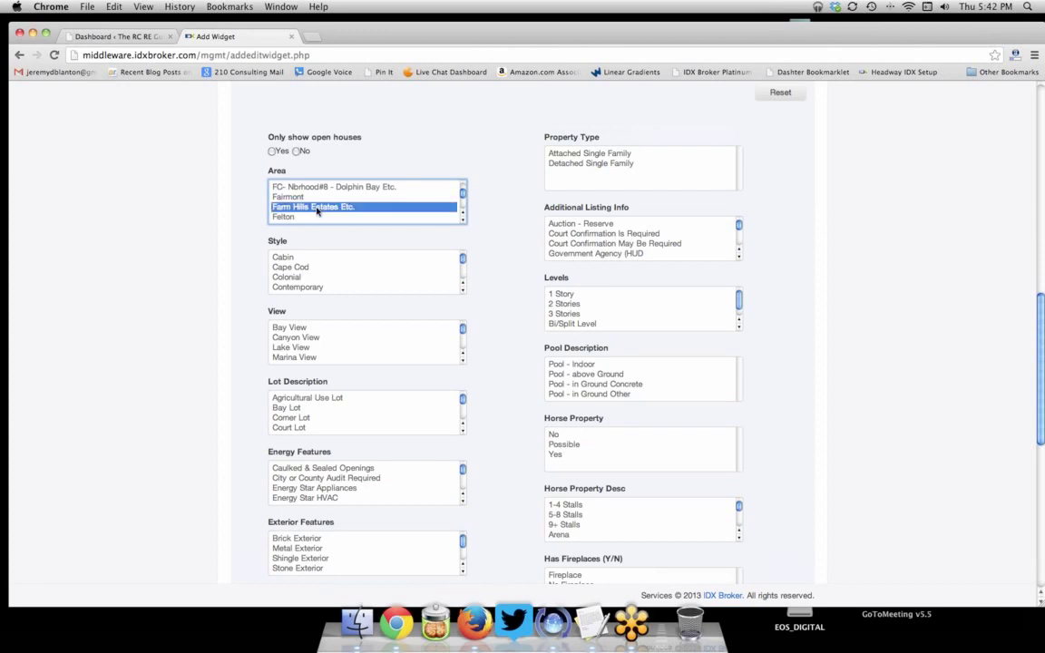
pyautogui.click(509, 250)
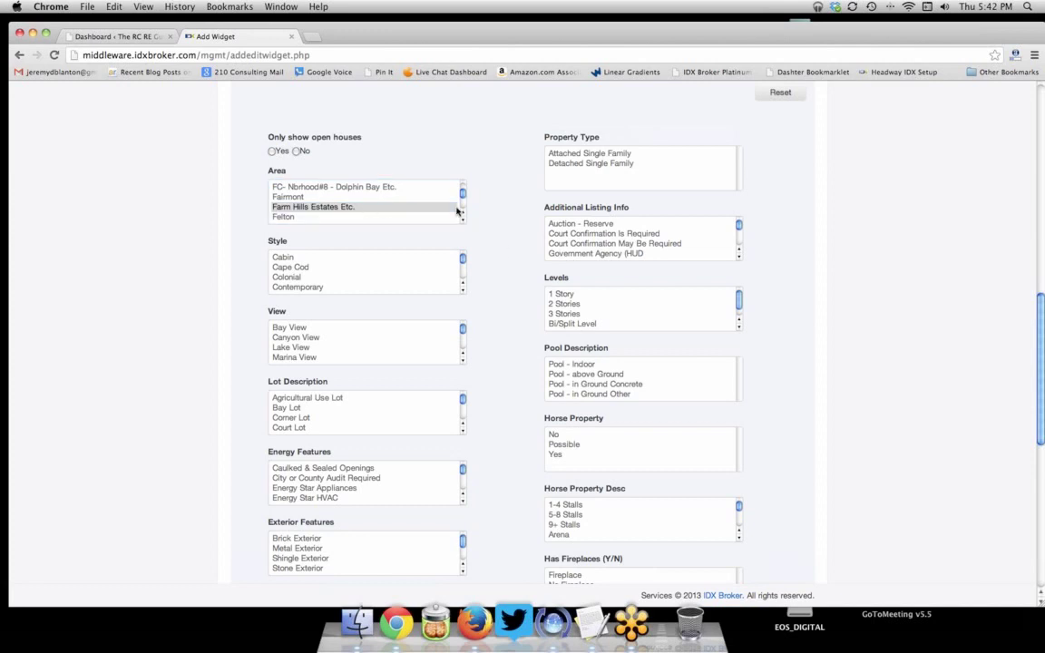
# - Review the chosen property type, city, status, sort order and area in the widget's search criteria
pyautogui.scroll(5, 457, 210)
pyautogui.scroll(-3, 475, 210)
pyautogui.scroll(-2, 455, 233)
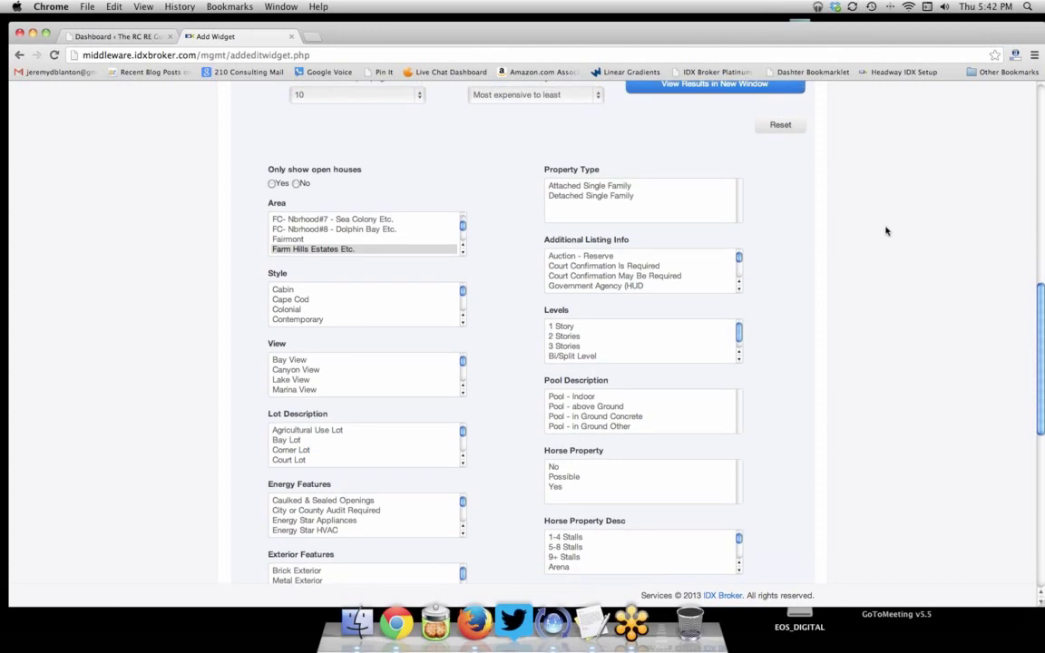
pyautogui.scroll(5, 871, 229)
pyautogui.scroll(5, 886, 230)
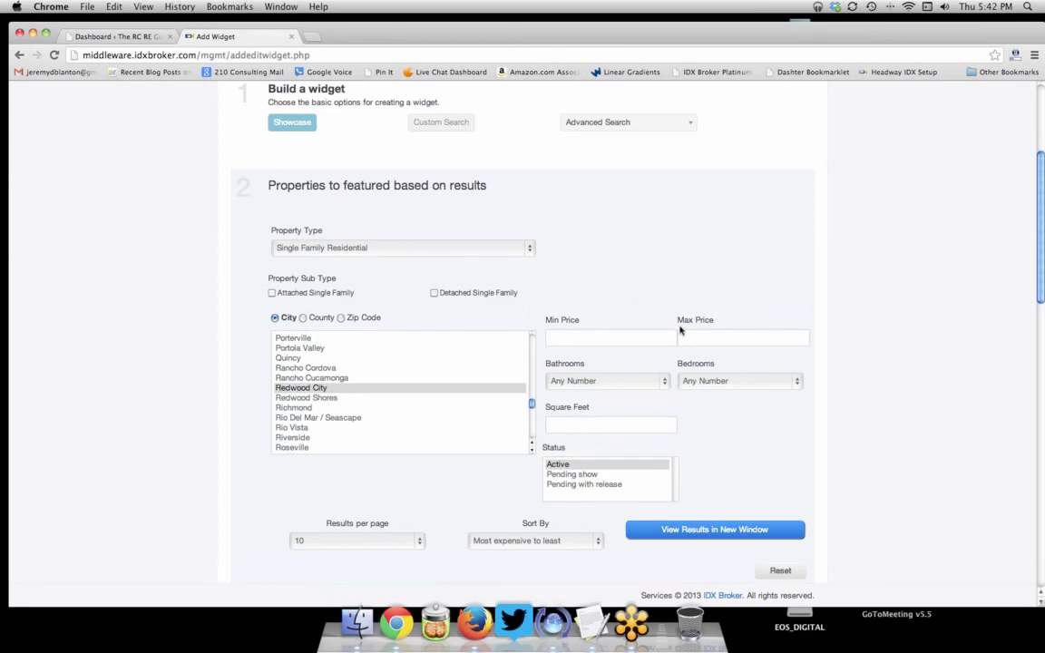
pyautogui.scroll(-3, 736, 386)
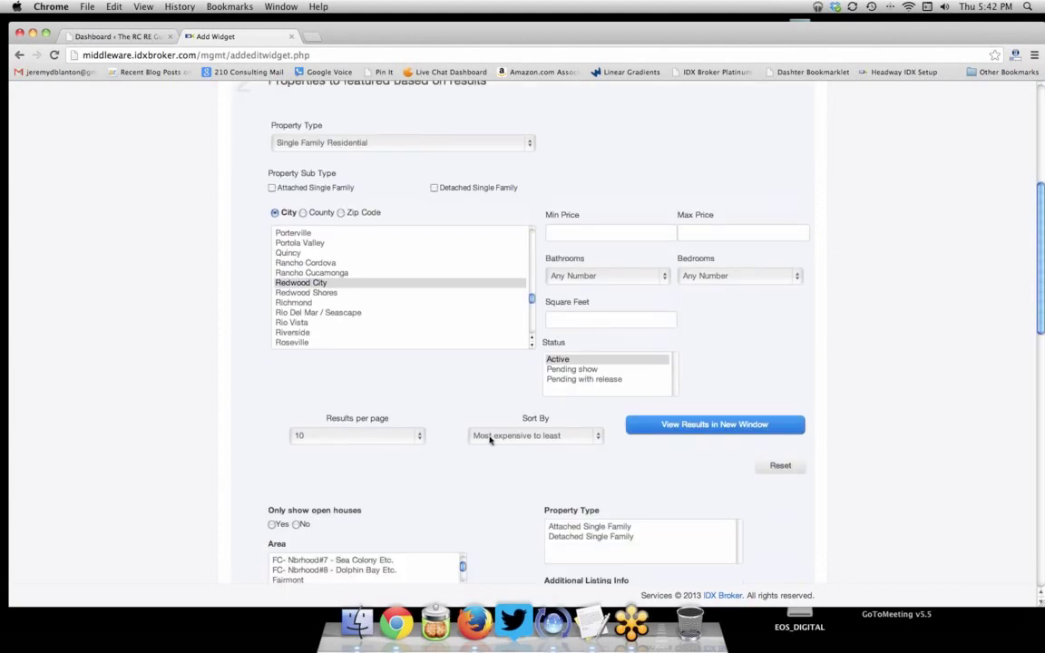
pyautogui.scroll(-4, 426, 403)
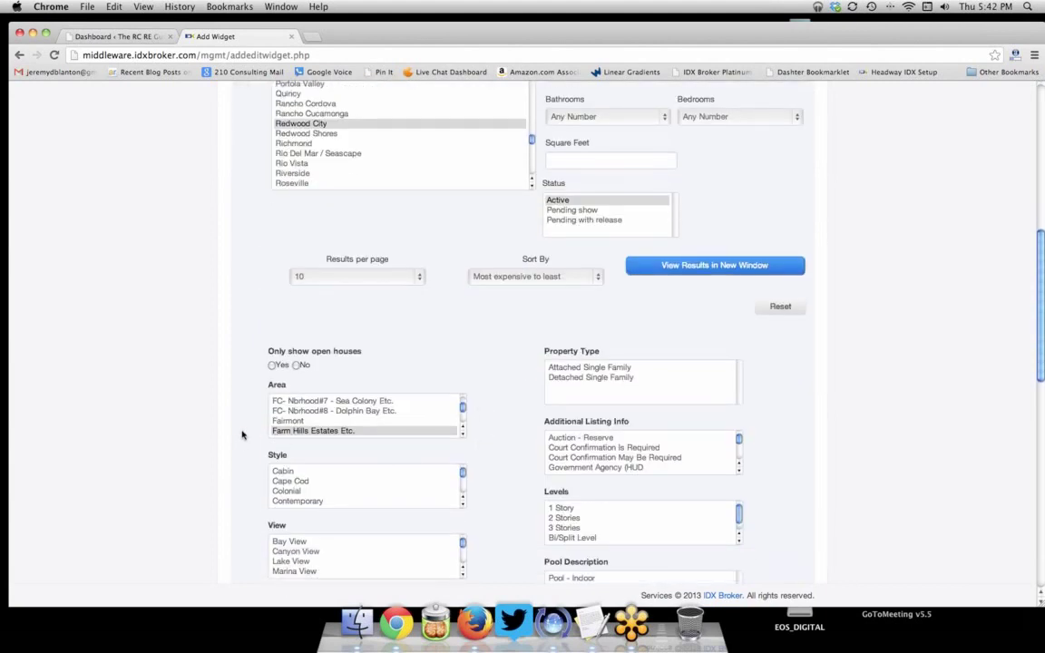
# - Leave the remaining search criteria unset and name the showcase widget "Farm Hills Estate" in the widget options
pyautogui.scroll(-3, 241, 435)
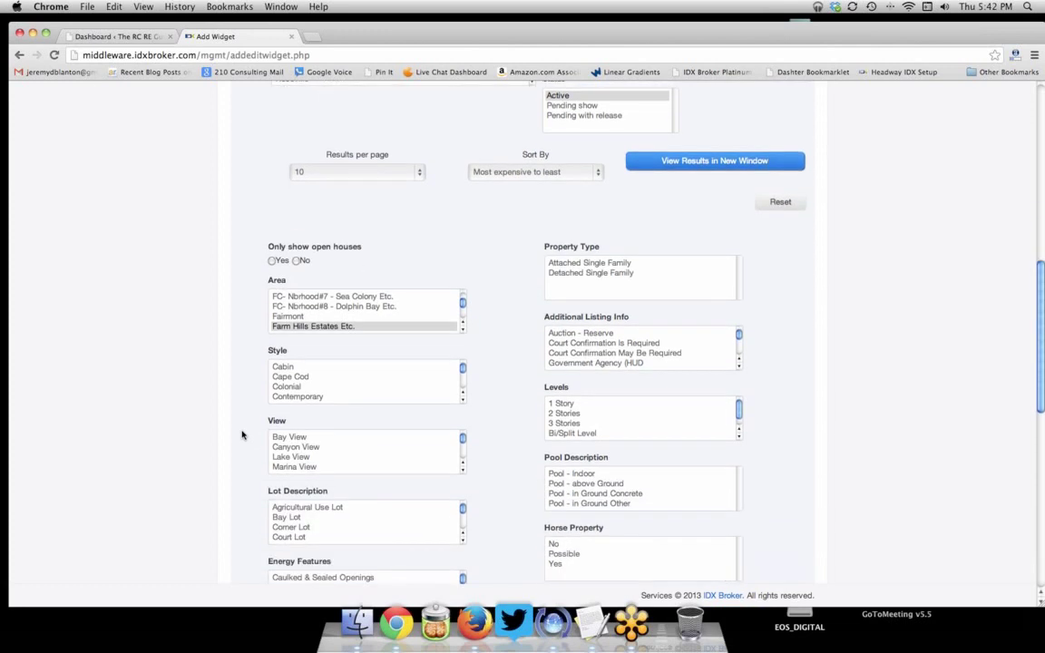
pyautogui.scroll(-2, 242, 434)
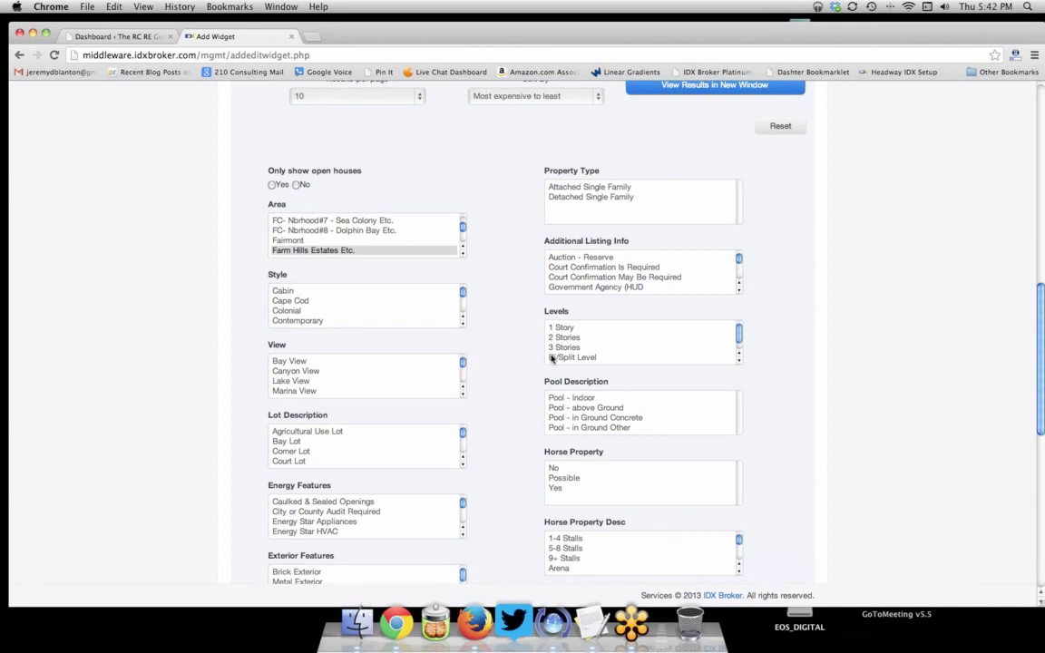
pyautogui.scroll(-1, 530, 422)
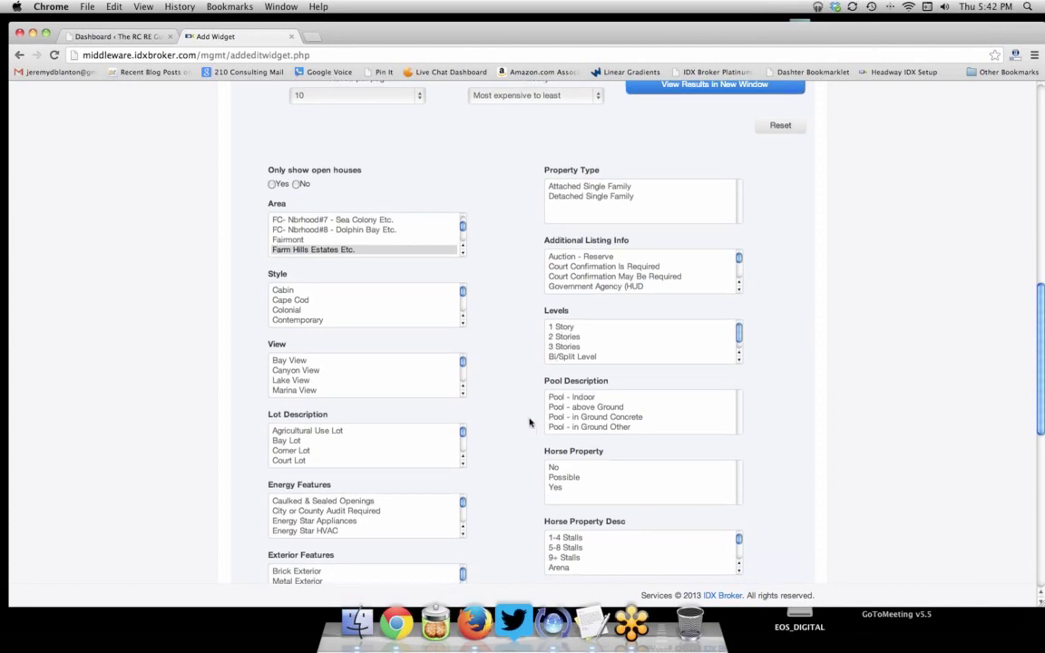
pyautogui.scroll(-8, 529, 422)
pyautogui.scroll(-3, 527, 422)
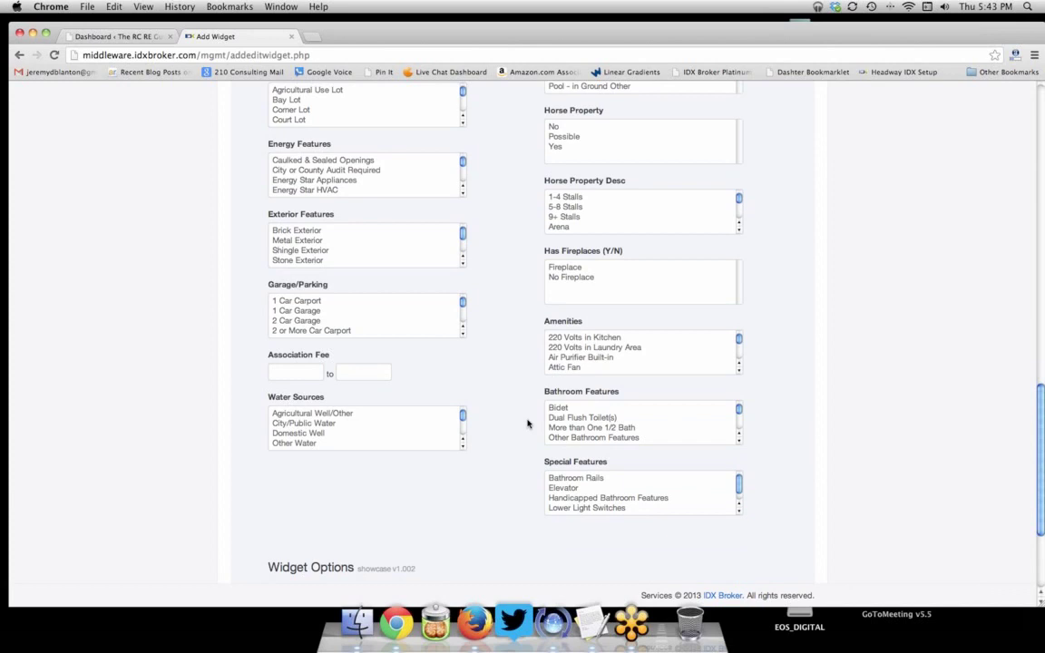
pyautogui.scroll(-2, 522, 422)
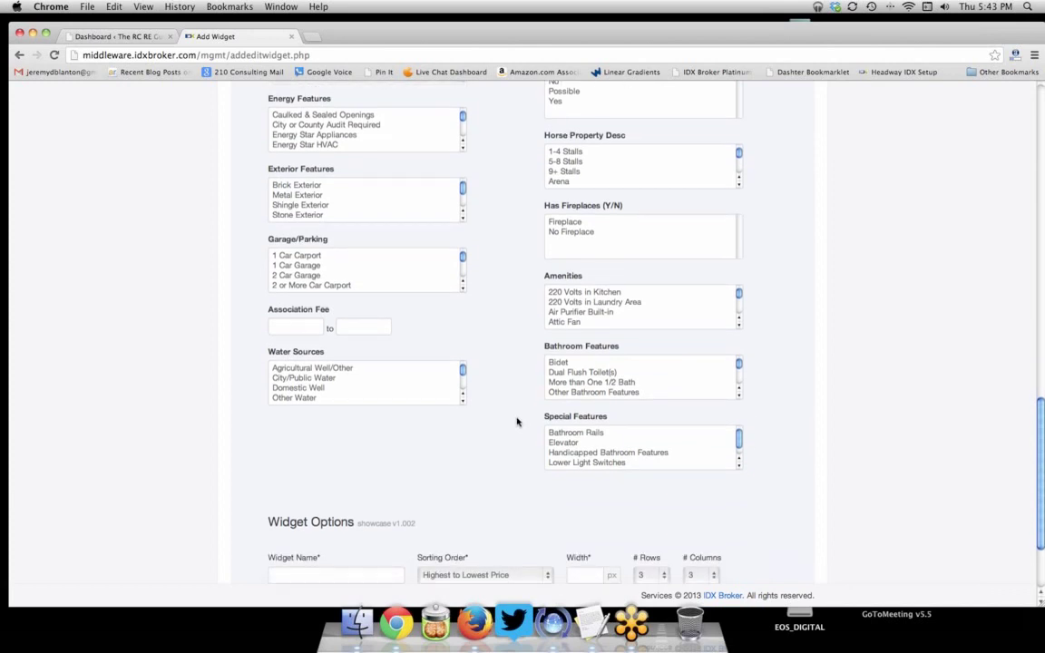
pyautogui.scroll(-5, 513, 420)
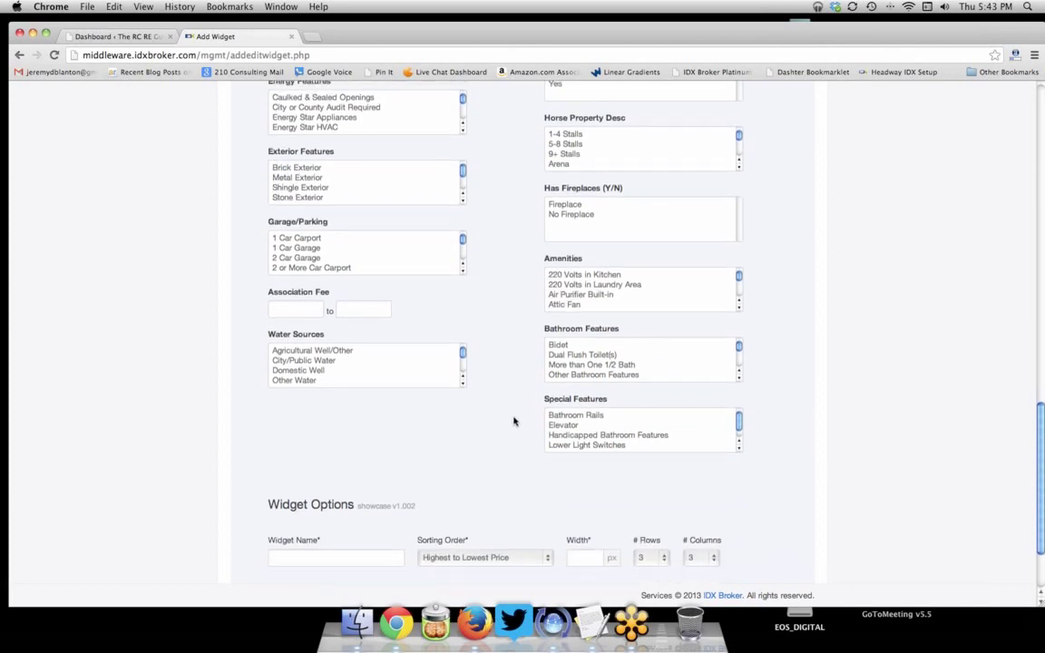
pyautogui.click(342, 454)
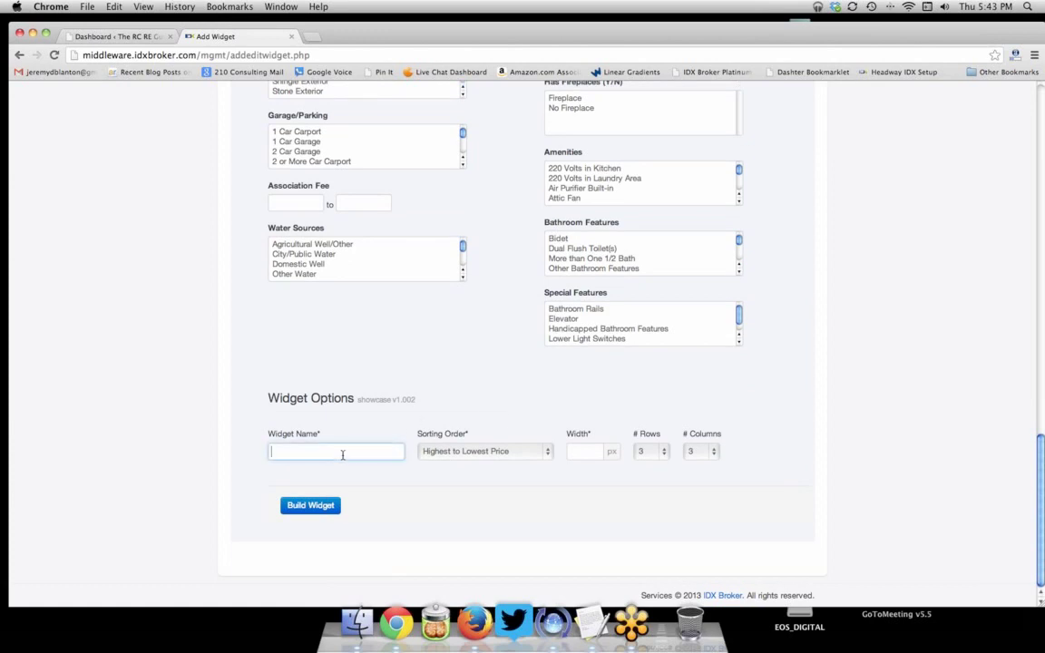
pyautogui.write('Farm Hills Estate')
# - Set the showcase widget's width to 590 px and its number of rows to 1
pyautogui.click(591, 453)
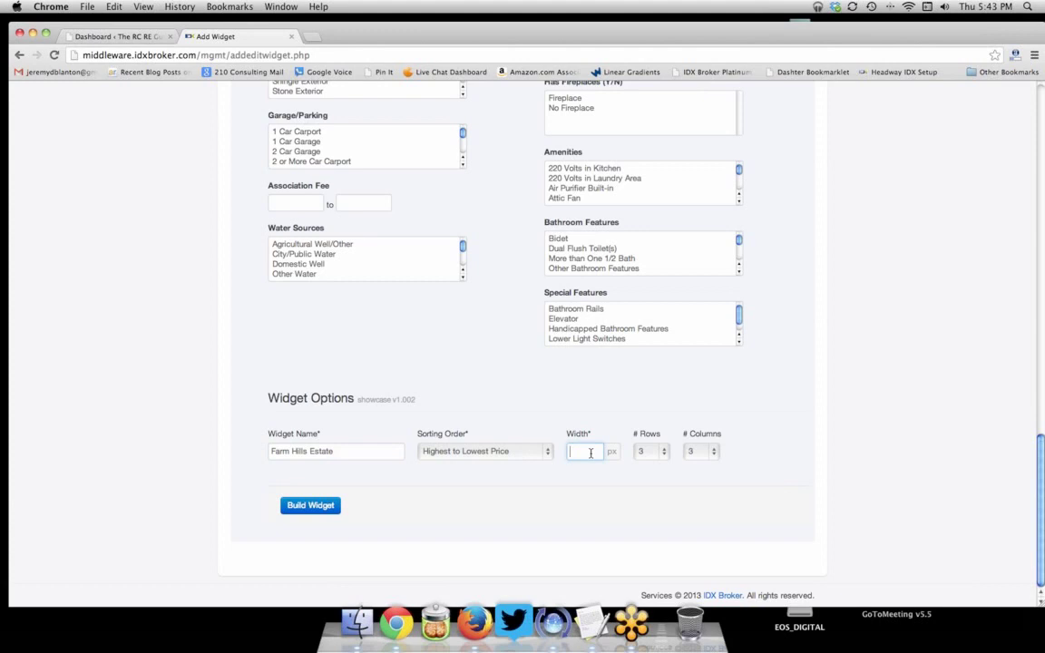
pyautogui.write('590')
pyautogui.click(653, 452)
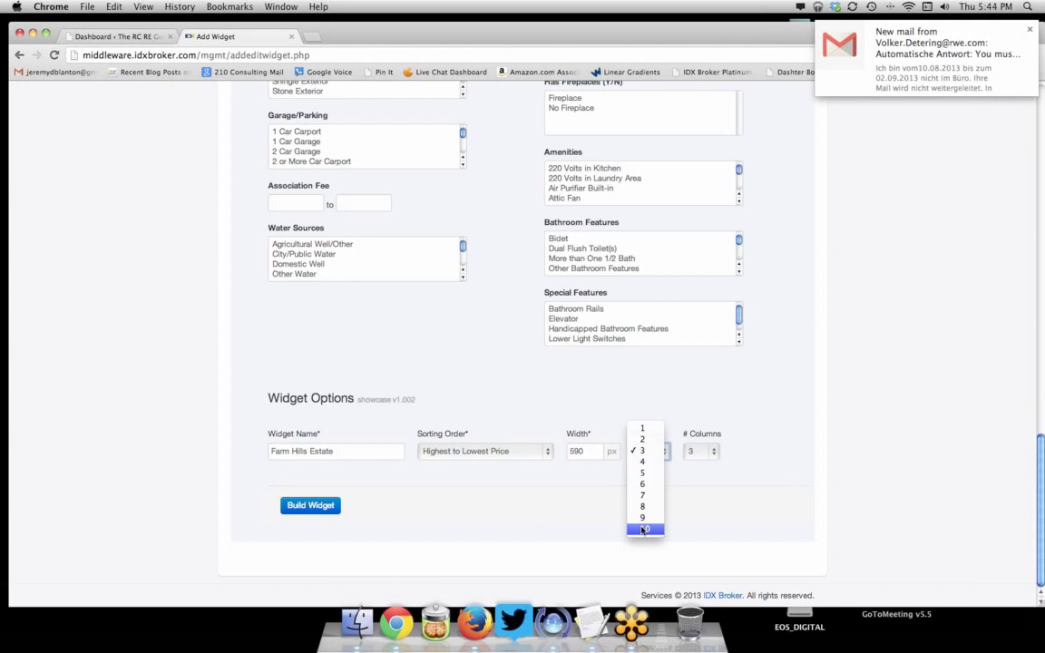
pyautogui.click(604, 482)
pyautogui.click(646, 451)
pyautogui.click(647, 430)
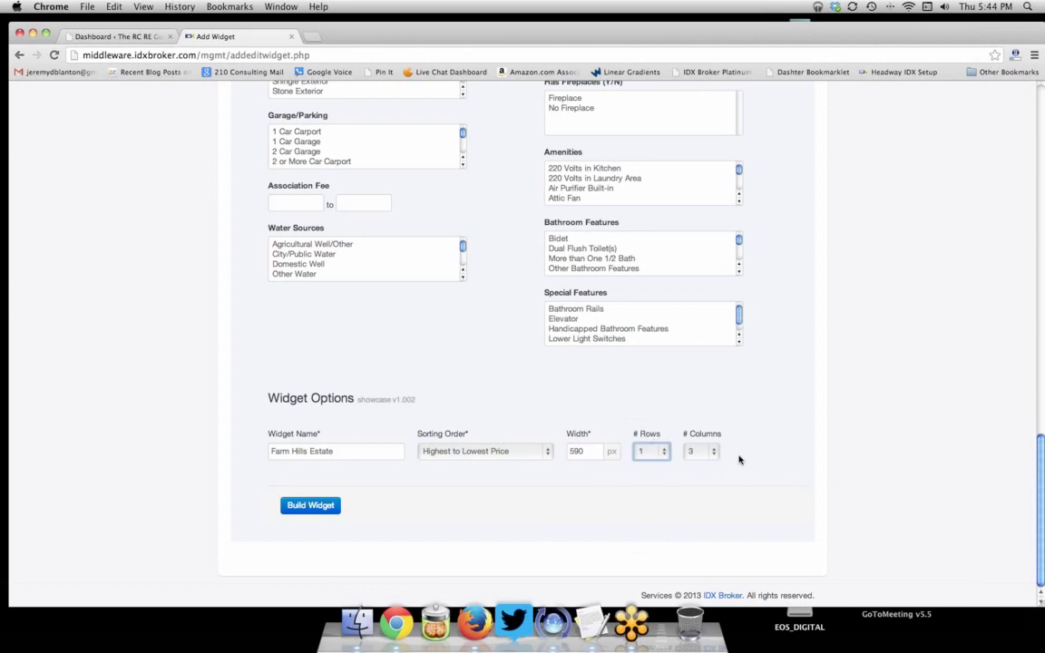
# - Build the Farm Hills Estate widget and preview its listings on the website
pyautogui.click(305, 505)
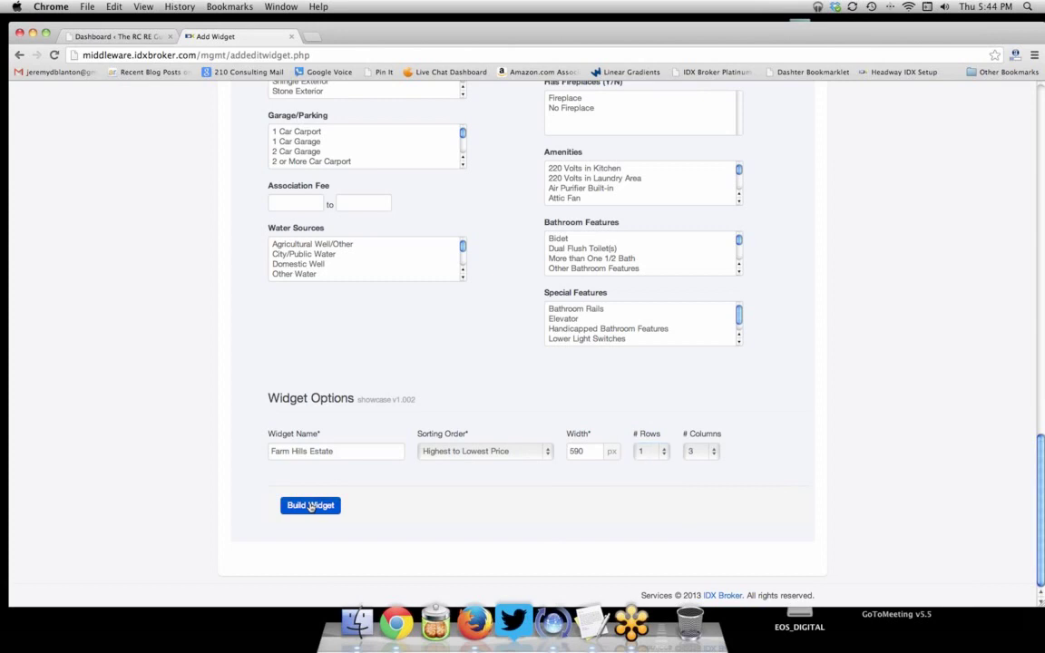
pyautogui.click(310, 506)
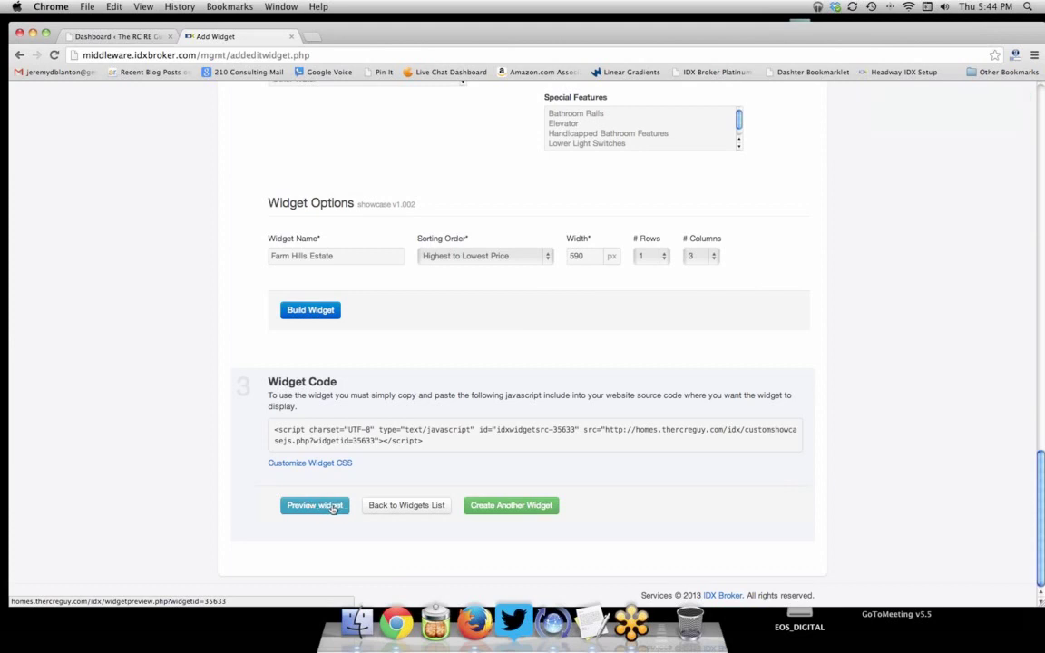
pyautogui.click(332, 506)
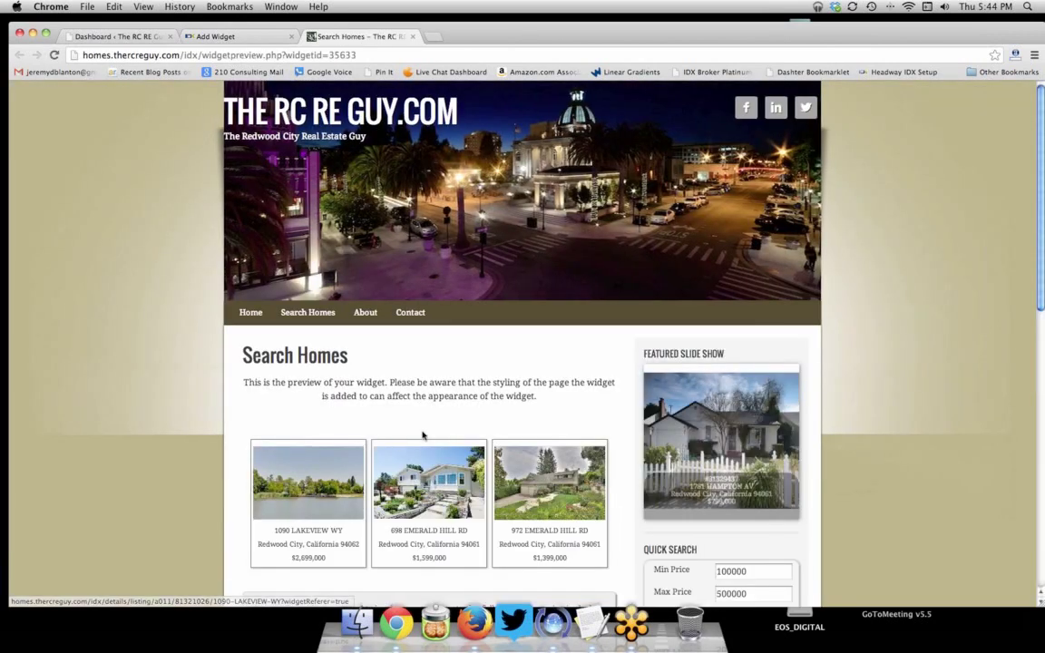
pyautogui.scroll(-3, 438, 432)
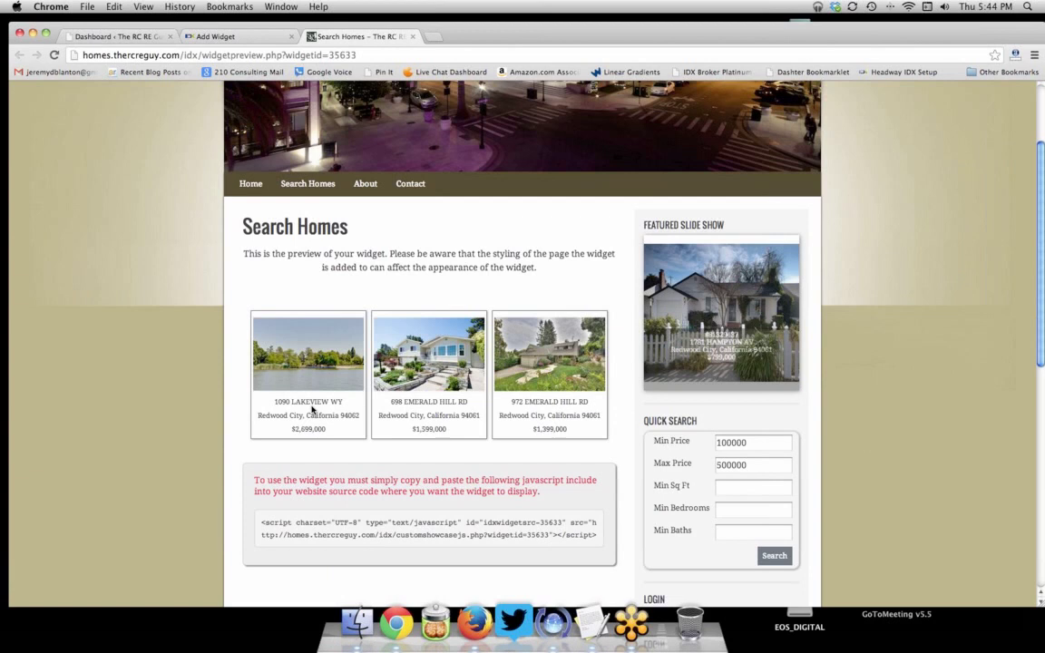
# - Compare the generated widget code page with the widget's website preview, ending on the code page
pyautogui.click(200, 37)
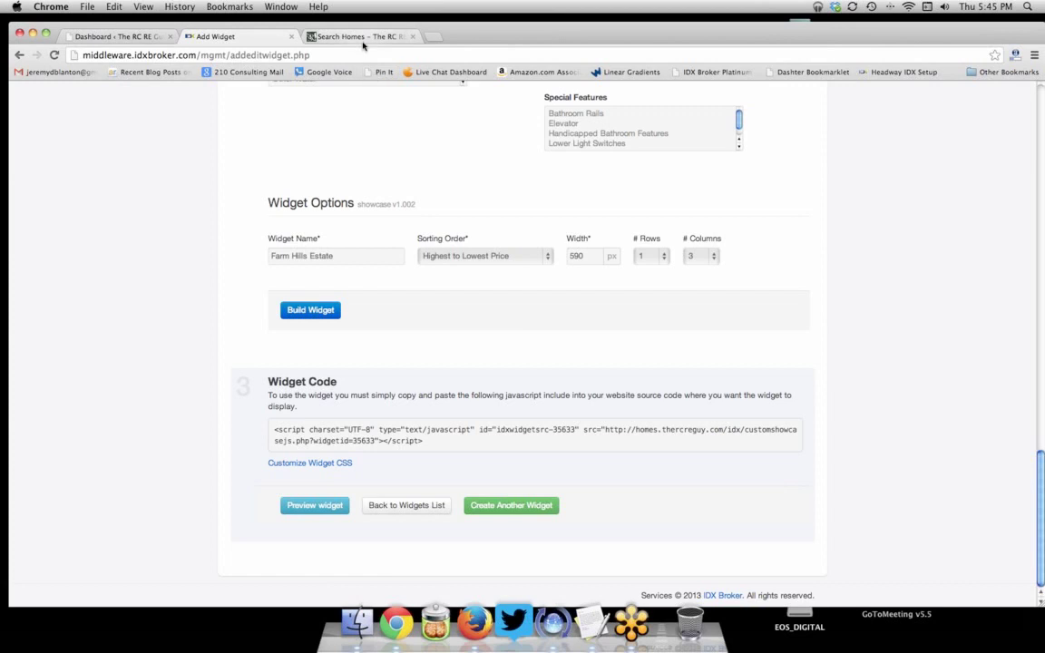
pyautogui.click(329, 38)
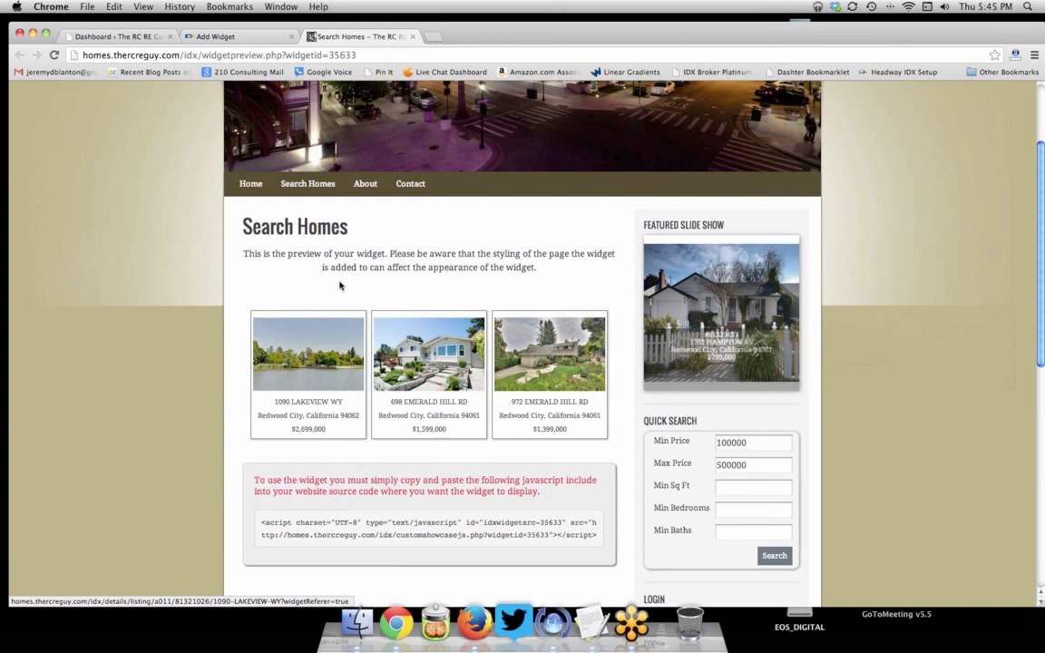
pyautogui.click(221, 38)
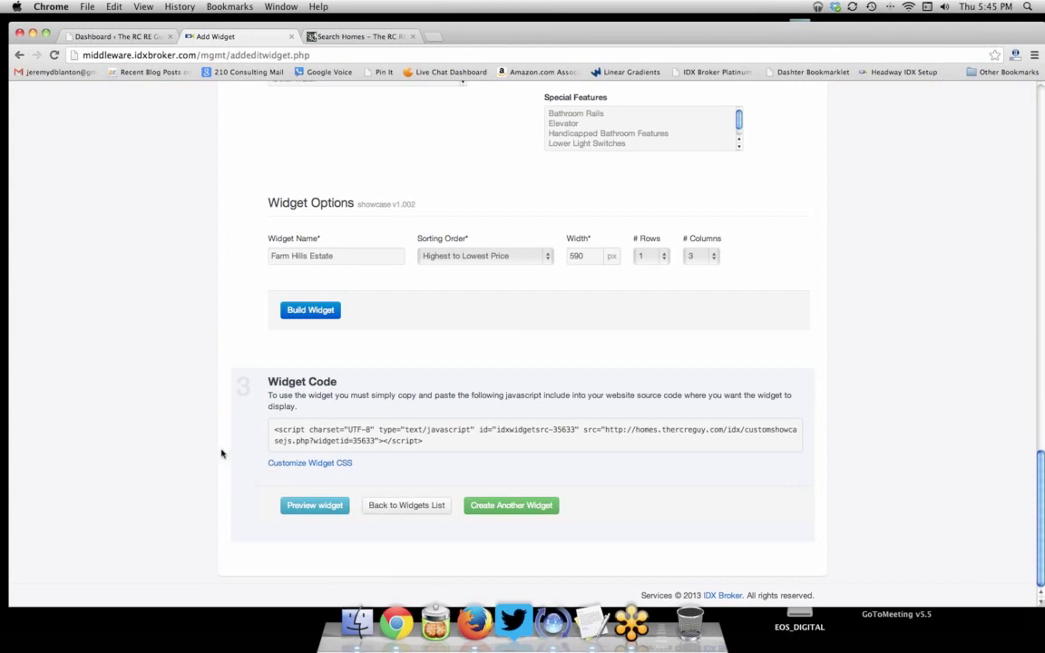
# - Start creating a new saved link in the preferences, based on the Advanced Search page
pyautogui.scroll(15, 220, 454)
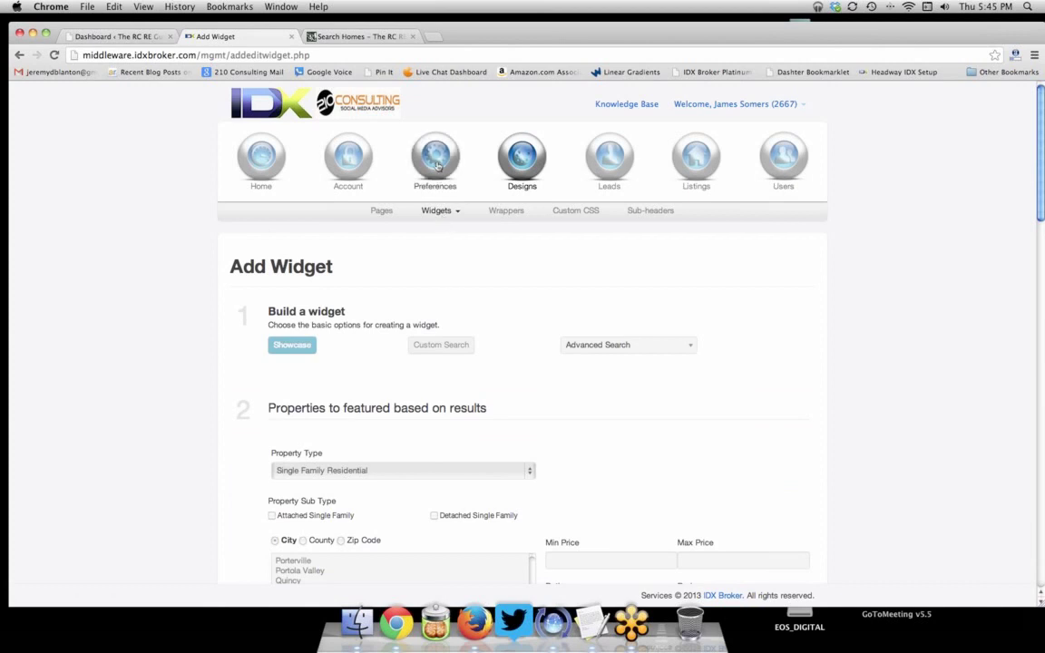
pyautogui.moveTo(436, 164)
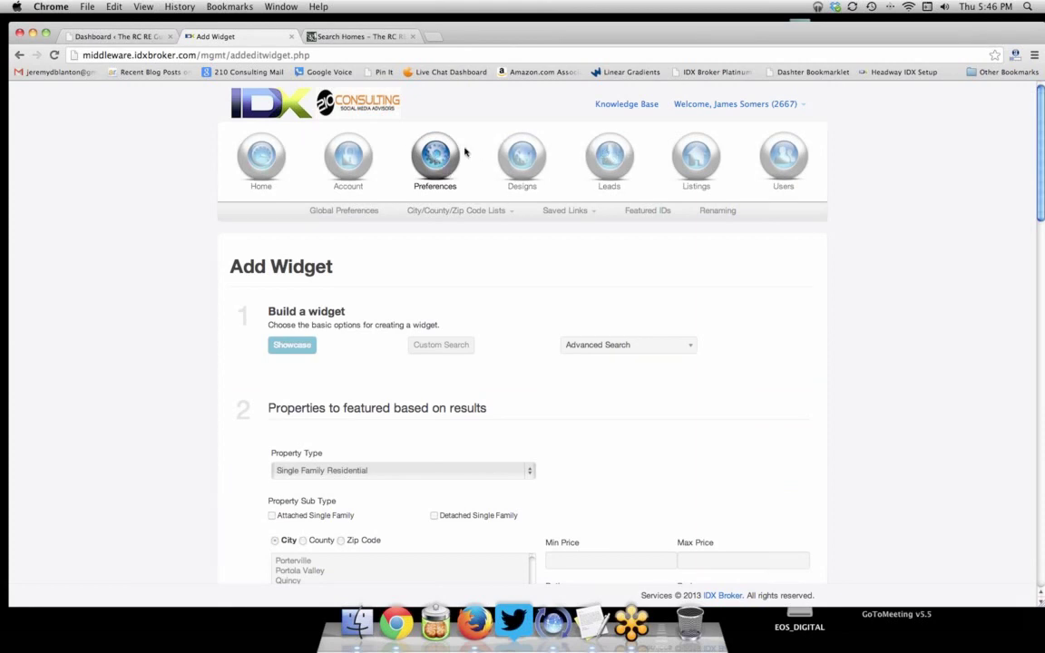
pyautogui.click(593, 213)
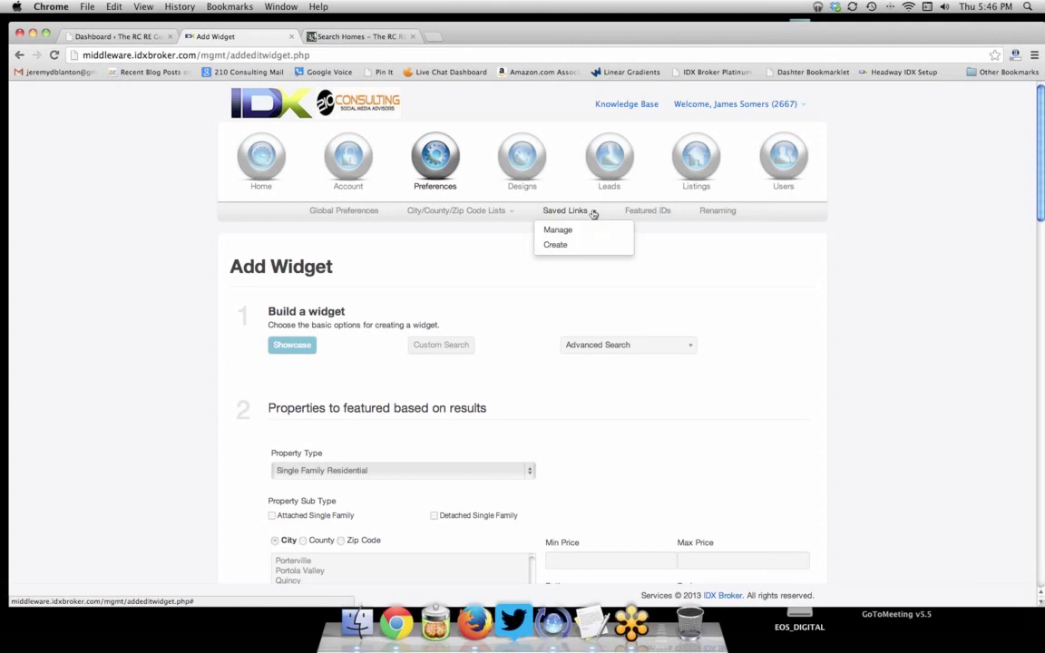
pyautogui.click(554, 244)
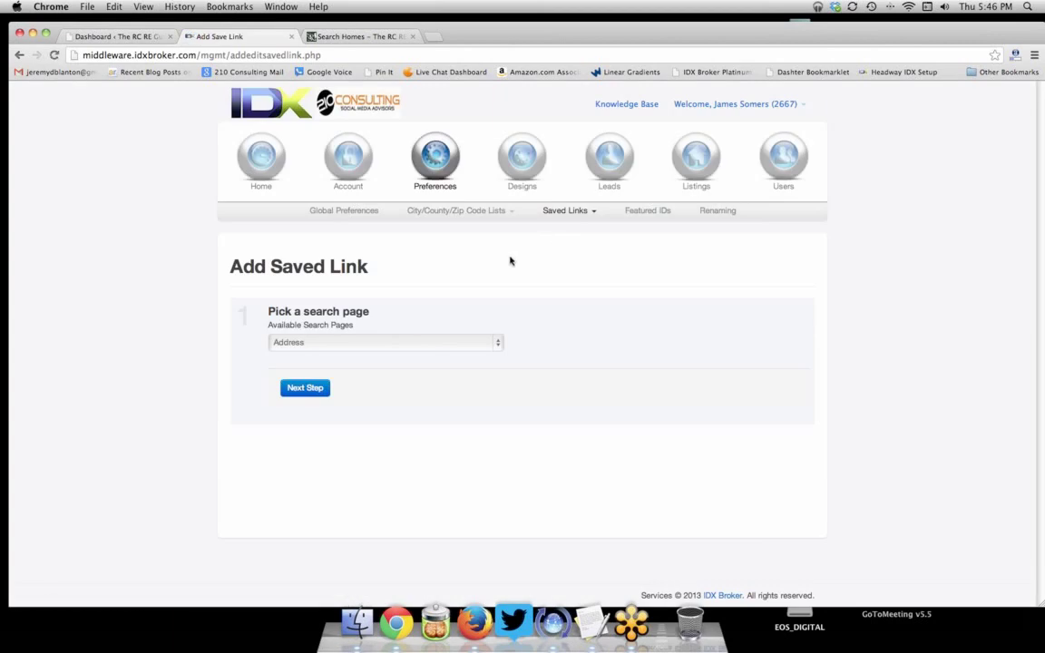
pyautogui.click(369, 344)
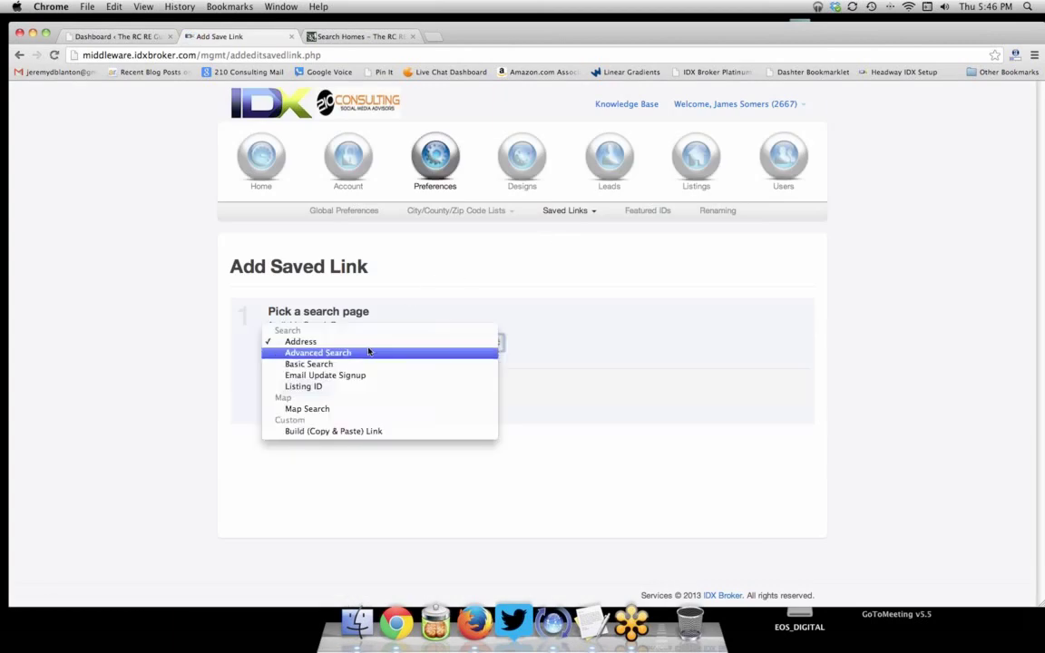
pyautogui.click(368, 351)
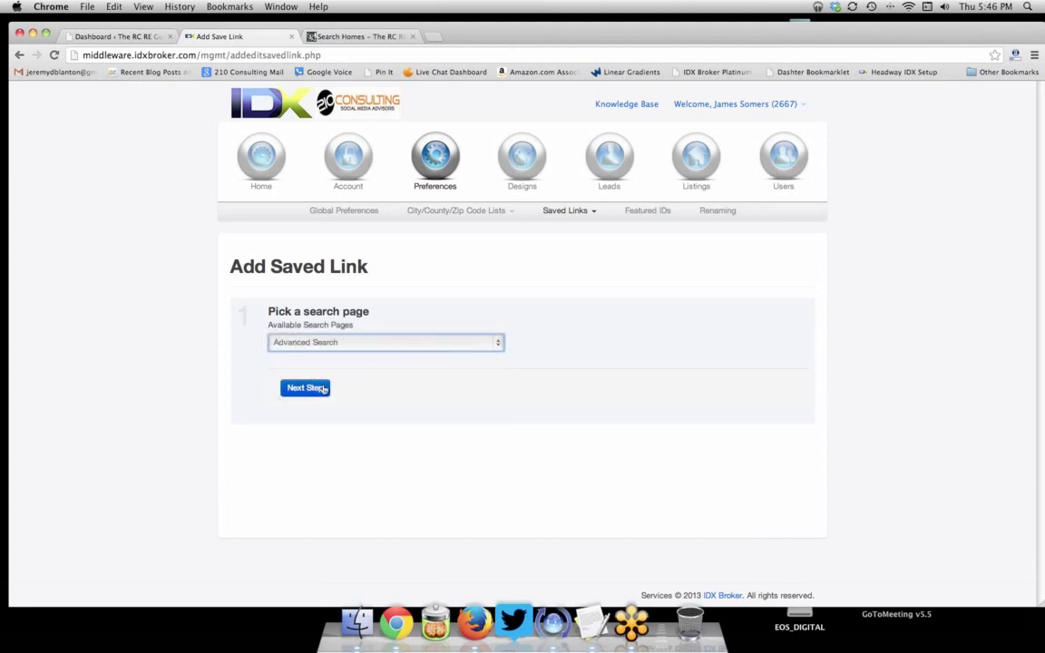
pyautogui.click(324, 389)
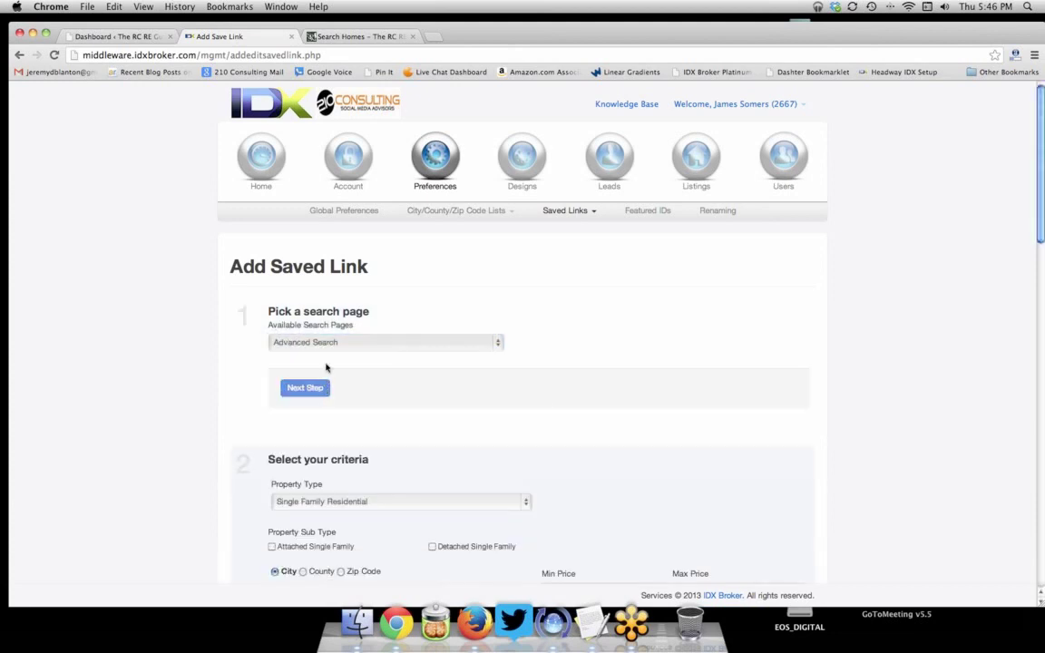
# - Select Redwood City as the city and Active as the status in the saved link's criteria
pyautogui.scroll(-5, 215, 354)
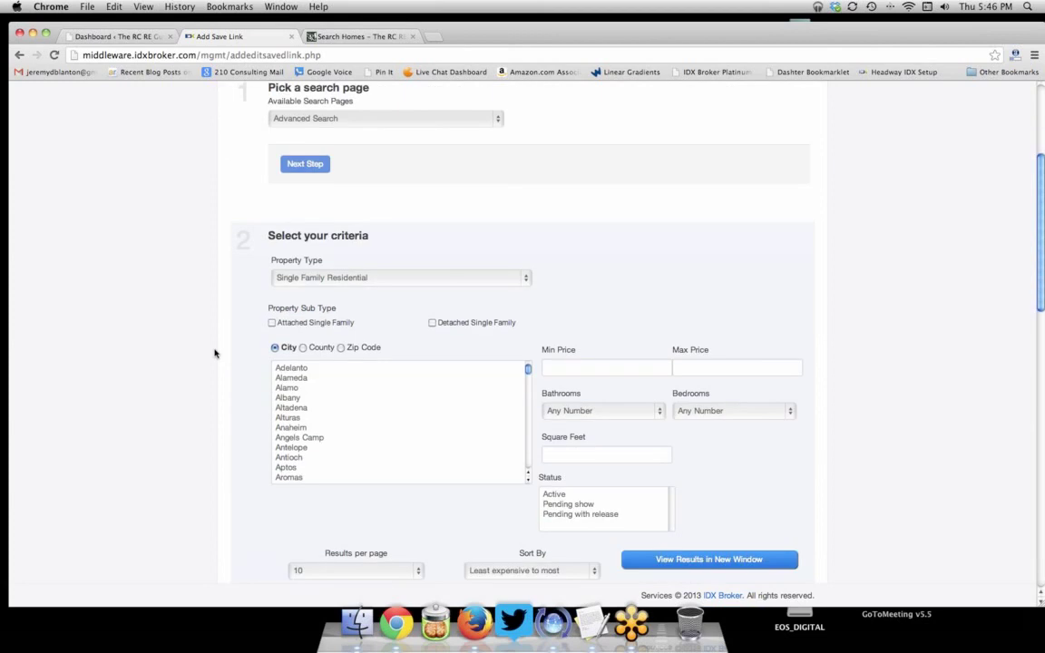
pyautogui.moveTo(527, 349); pyautogui.dragTo(516, 417)
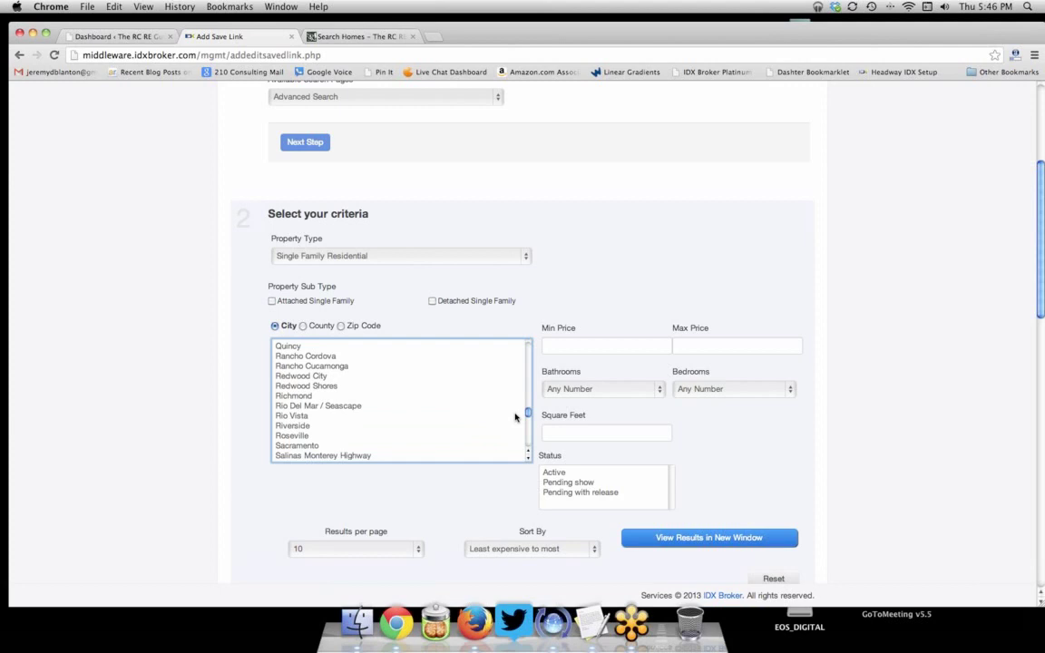
pyautogui.click(283, 377)
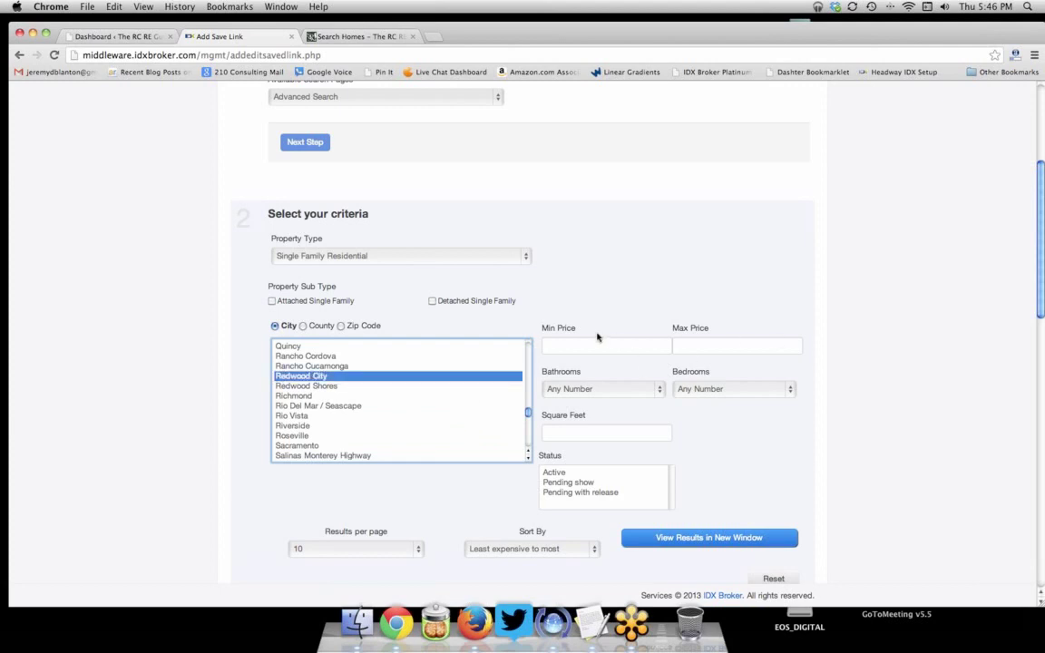
pyautogui.click(550, 474)
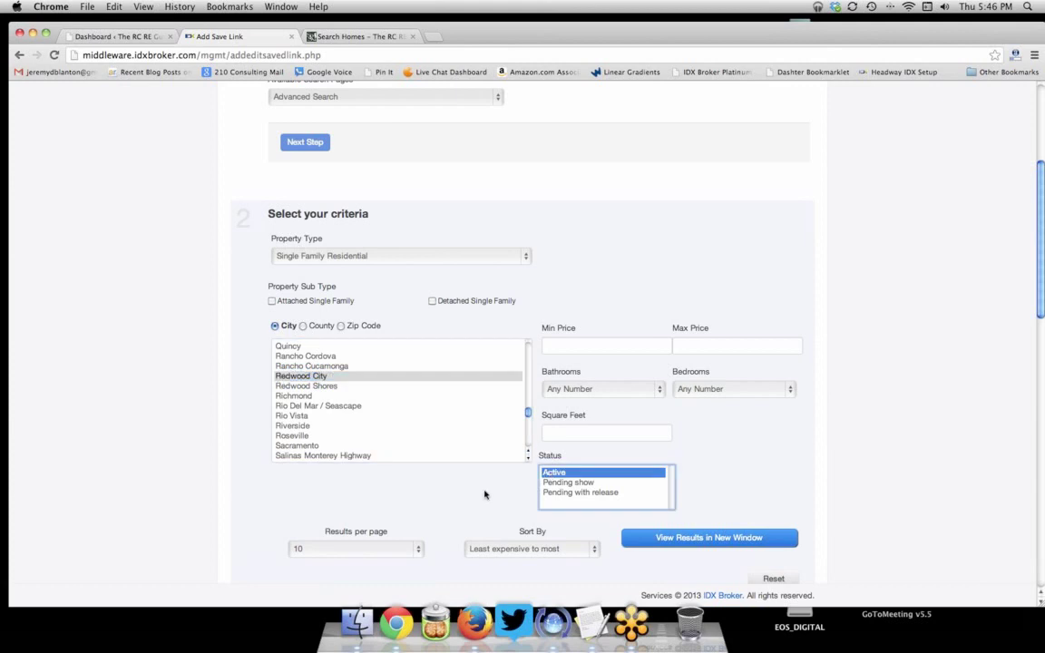
# - Sort the saved link's results from most expensive to least
pyautogui.scroll(-2, 471, 492)
pyautogui.scroll(-1, 464, 490)
pyautogui.click(498, 460)
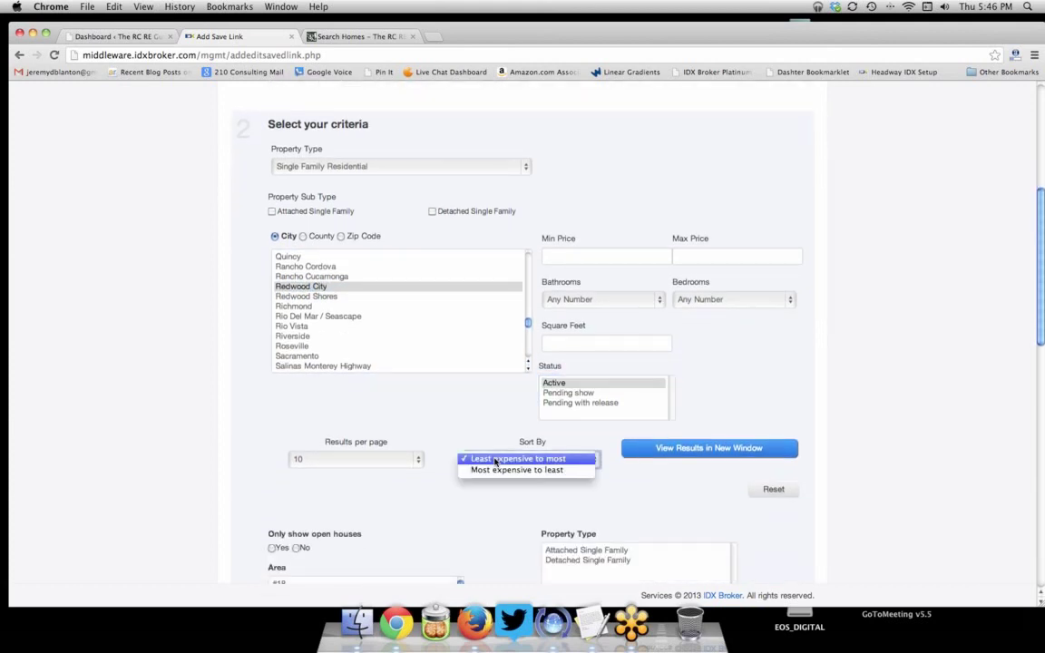
pyautogui.click(497, 470)
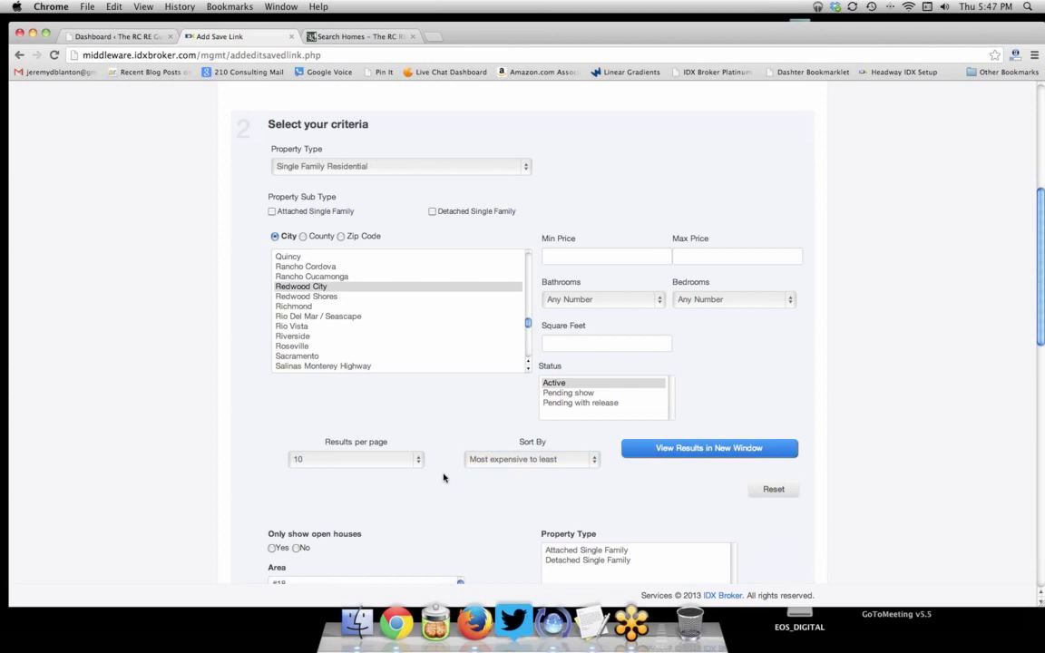
# - Restrict the saved link's area to Farm Hills Estates Etc
pyautogui.scroll(-3, 480, 441)
pyautogui.scroll(-6, 479, 439)
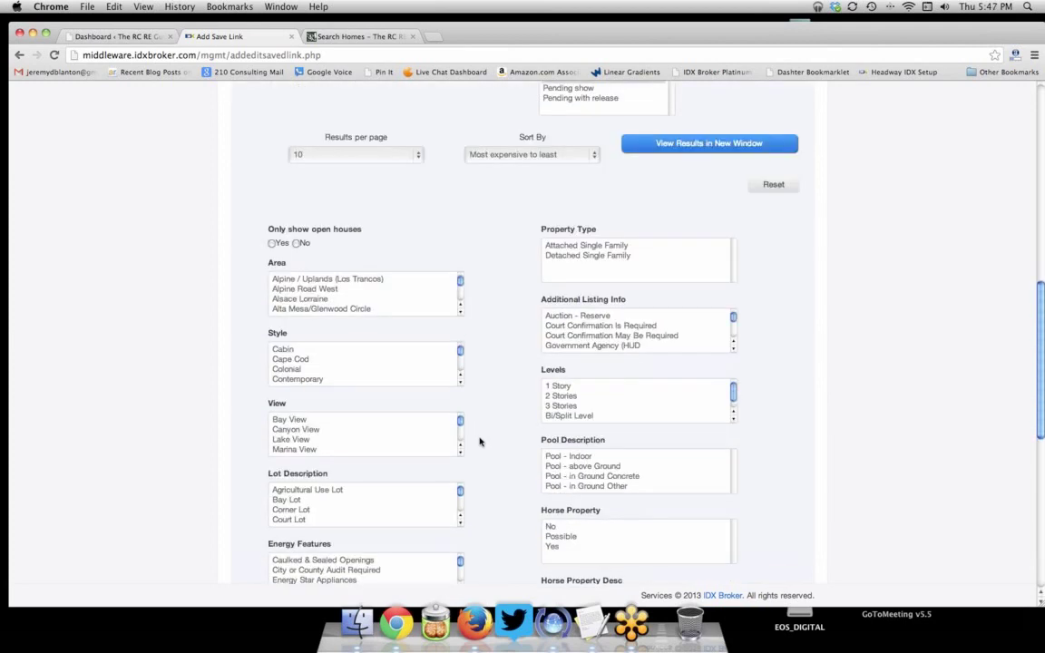
pyautogui.moveTo(460, 221); pyautogui.dragTo(459, 226)
pyautogui.scroll(-2, 436, 226)
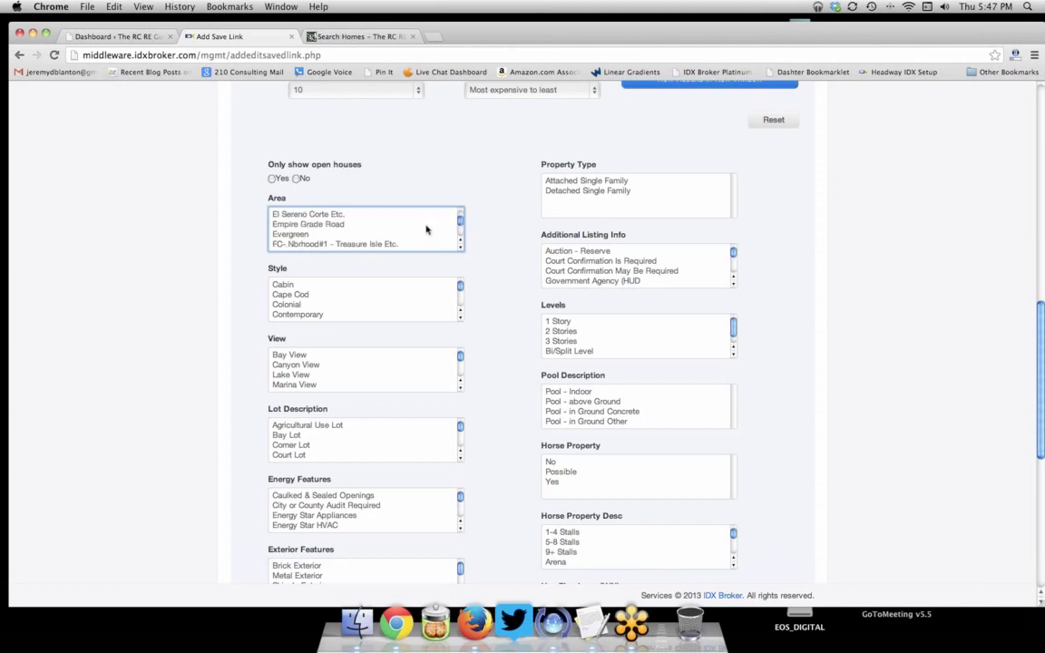
pyautogui.scroll(-4, 426, 229)
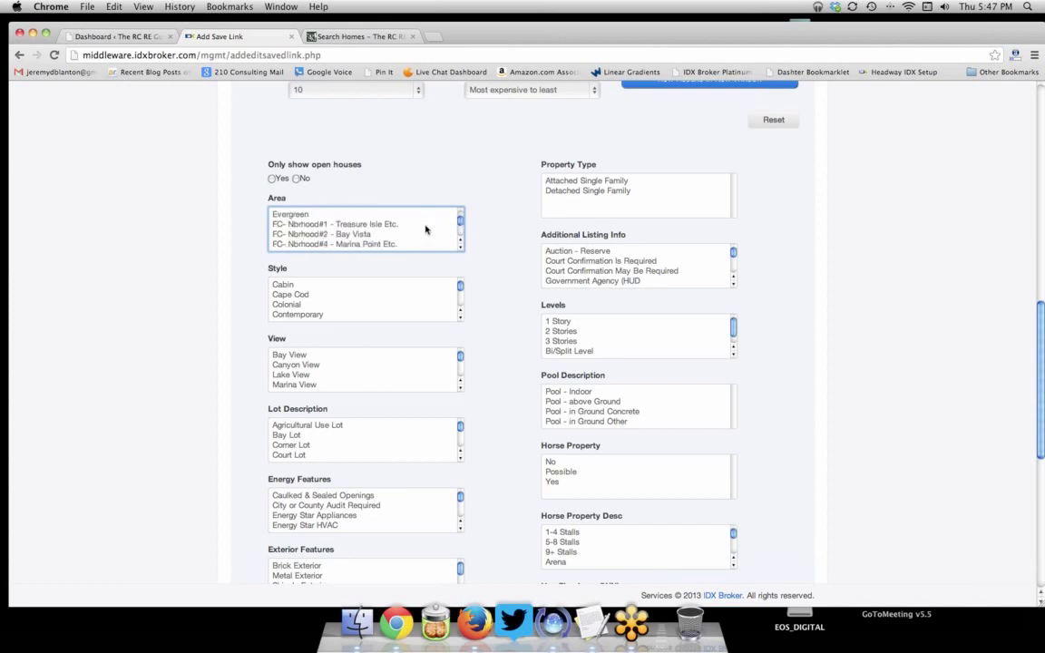
pyautogui.scroll(-3, 426, 226)
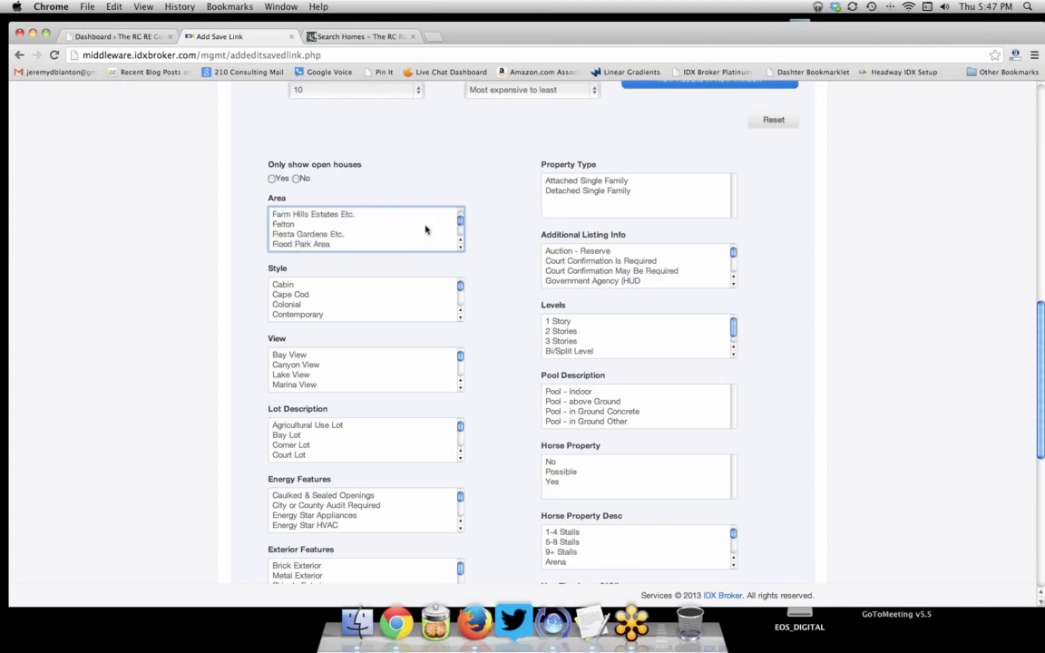
pyautogui.click(342, 215)
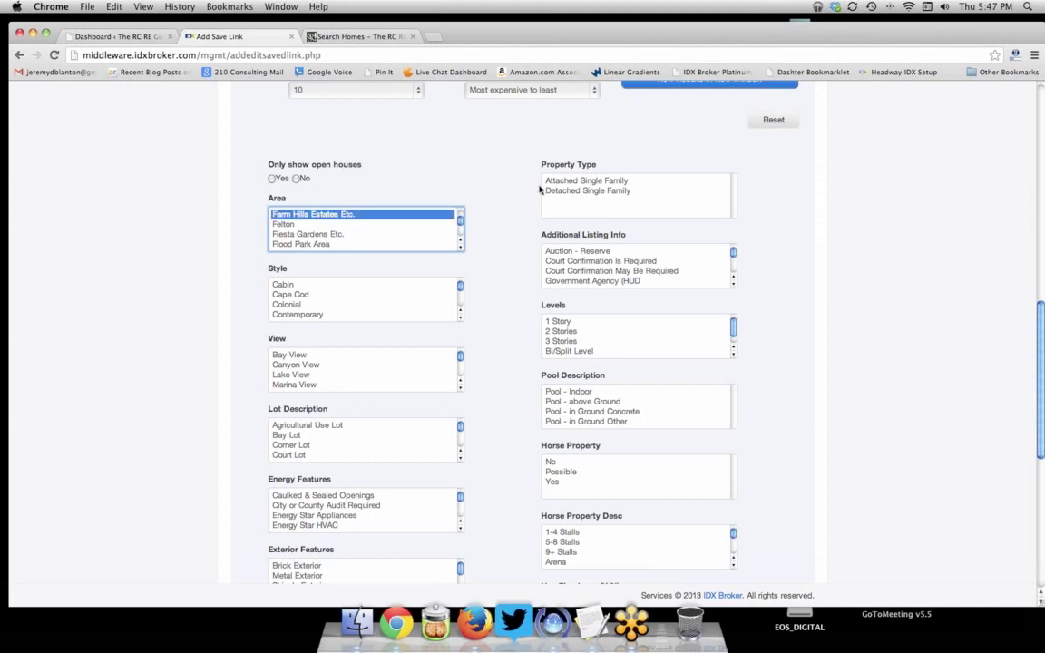
# - Finish the saved link's search criteria and continue to the section for naming the search and setting its preferences
pyautogui.scroll(-5, 539, 249)
pyautogui.scroll(-10, 536, 247)
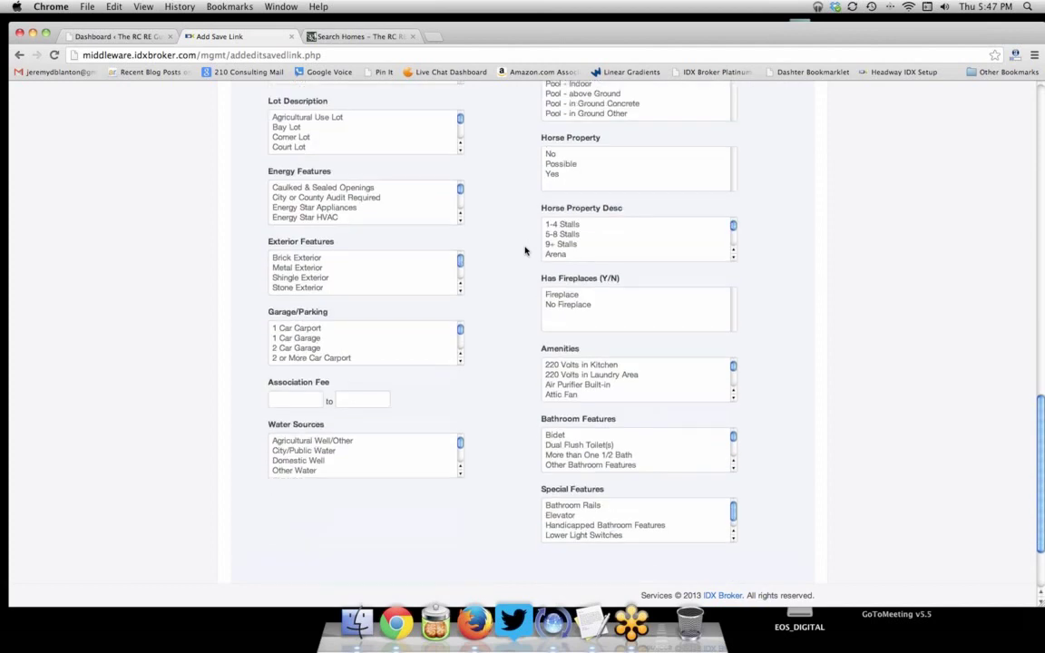
pyautogui.click(303, 504)
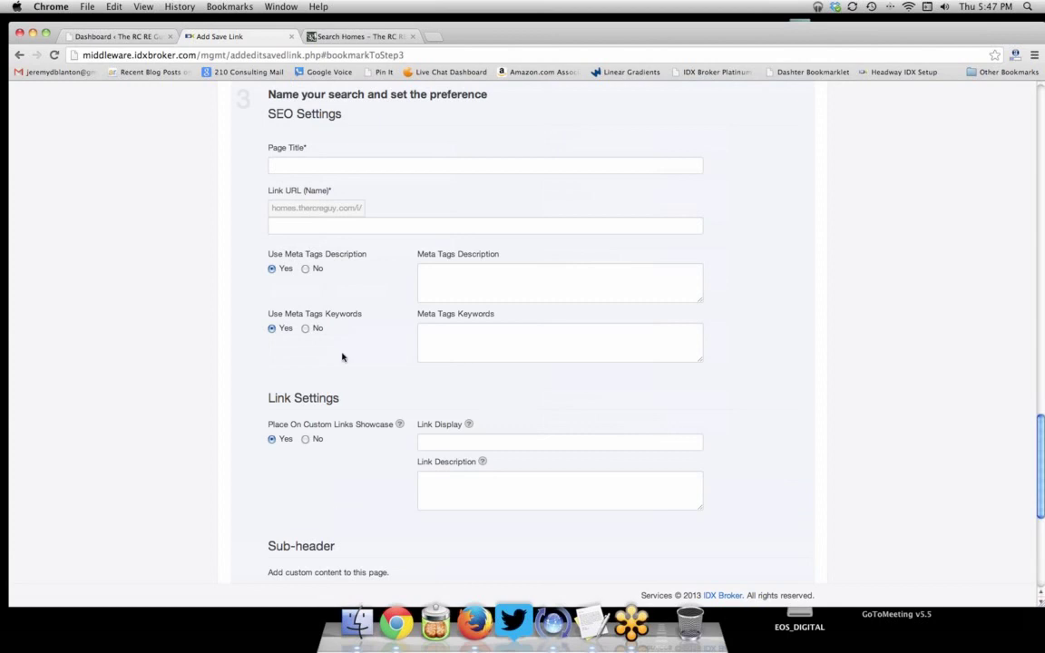
pyautogui.scroll(1, 342, 356)
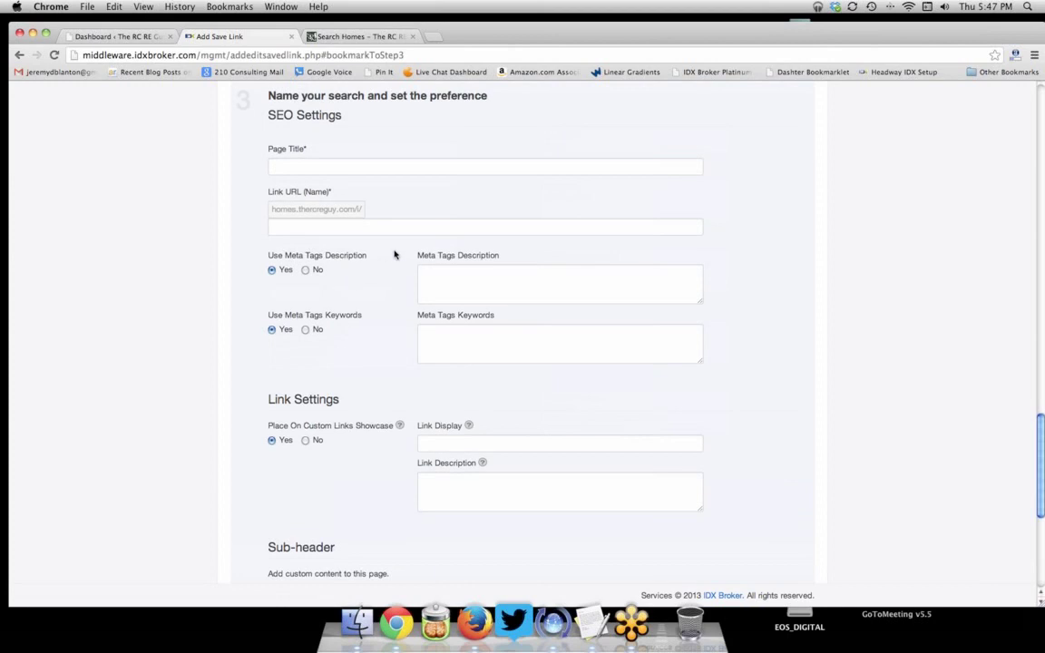
# - Set the saved link's page title to "Single Family Homes For Sale In Farm Hills Estates"
pyautogui.click(347, 171)
pyautogui.write('Farm Hills Estates Homes')
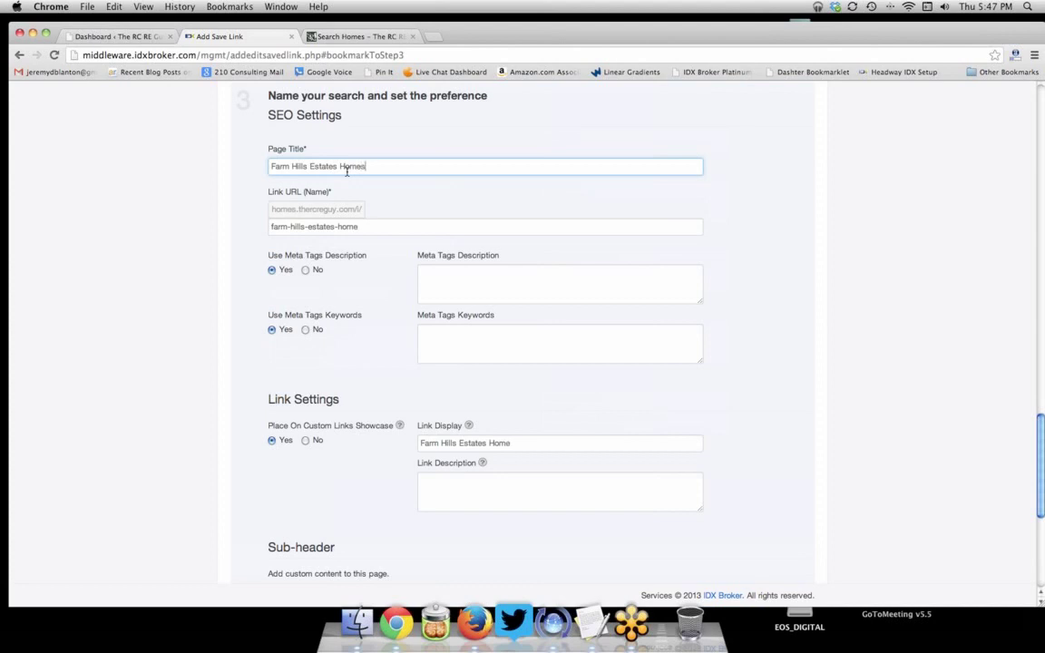
pyautogui.write(' For Sale')
pyautogui.write('Single Fami')
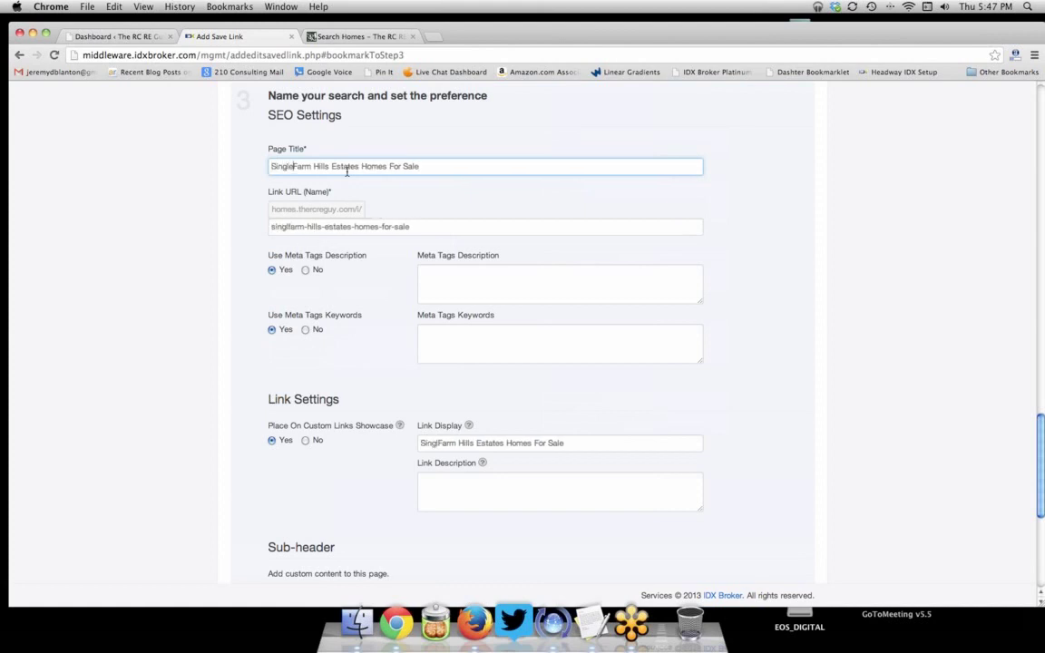
pyautogui.write('ly H')
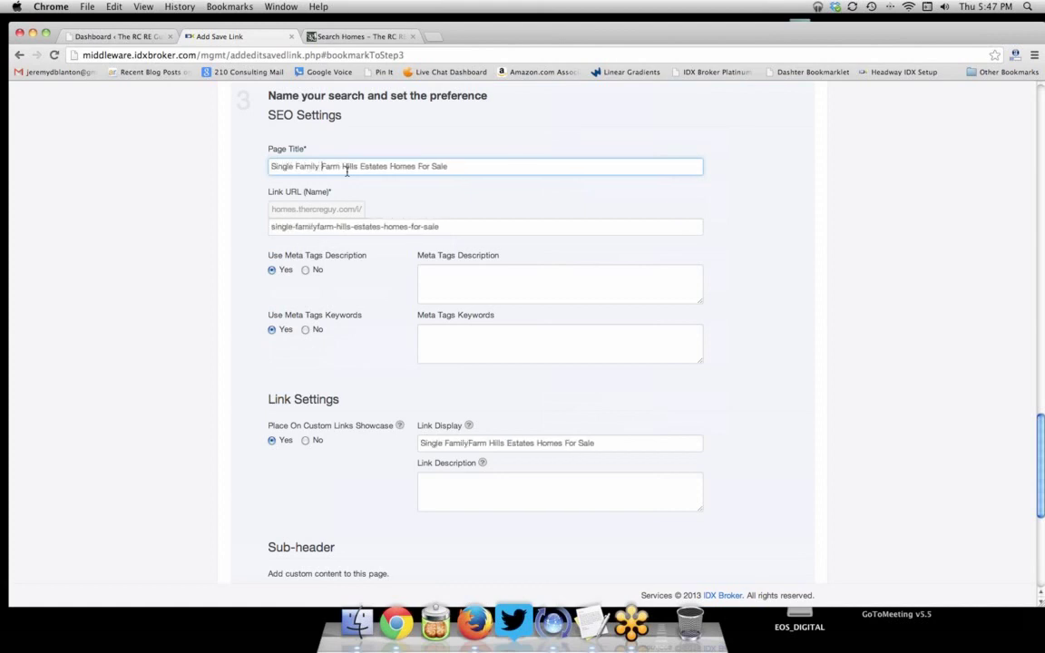
pyautogui.write('omes For Sale ')
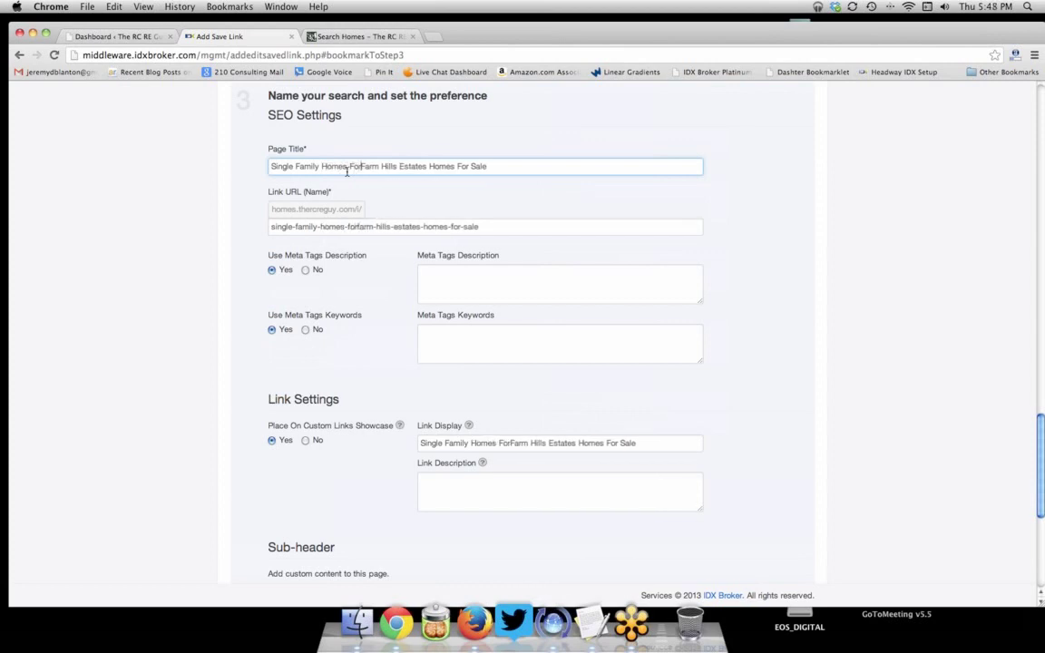
pyautogui.write('In')
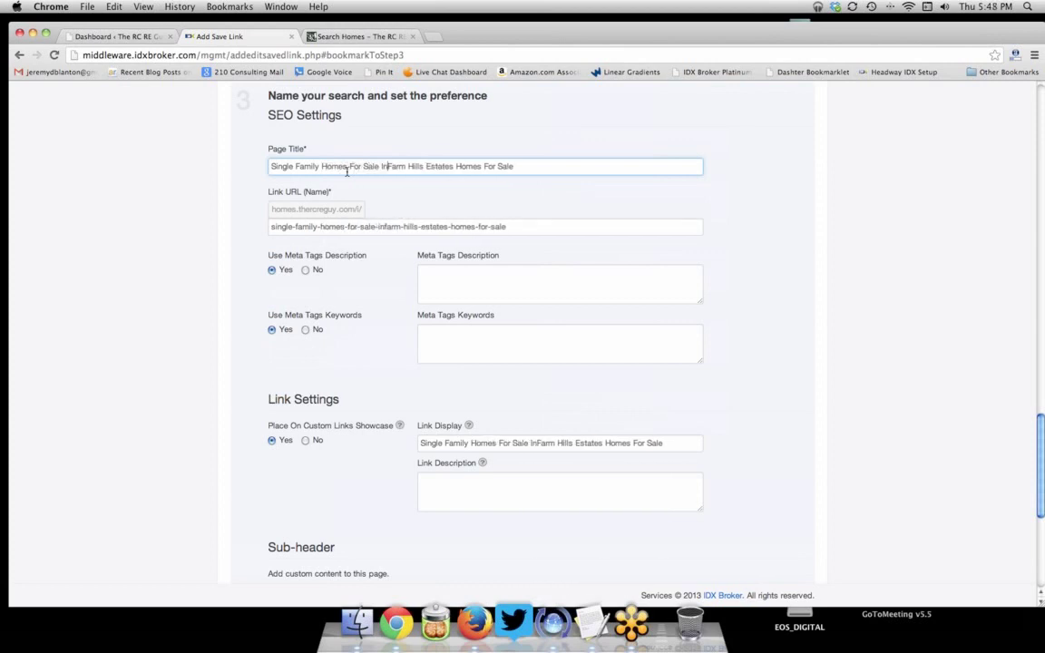
pyautogui.moveTo(458, 167); pyautogui.dragTo(516, 167)
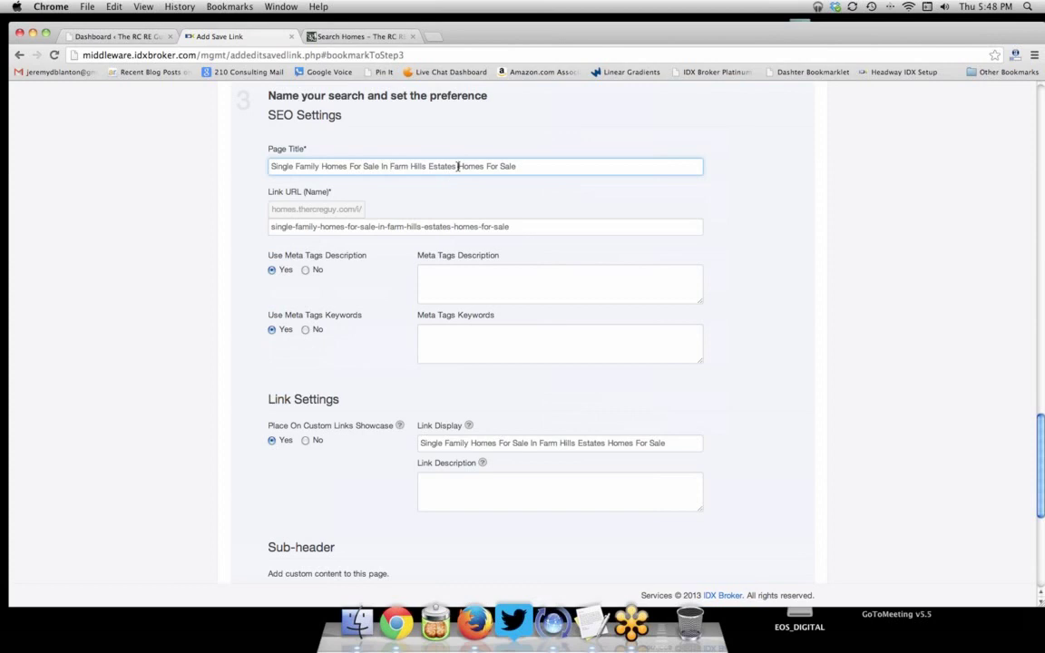
pyautogui.press('BackSpace')
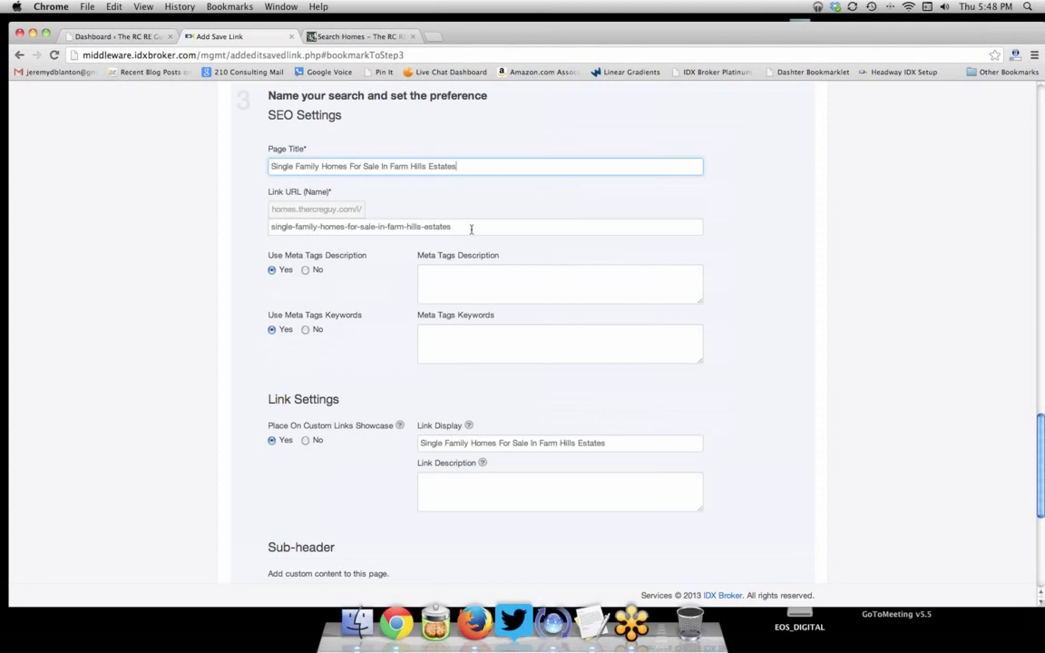
# - Write the sub-header sentence "Here are all current single family homes for sale in Farm Hills Estates in Redwood City, California."
pyautogui.click(457, 279)
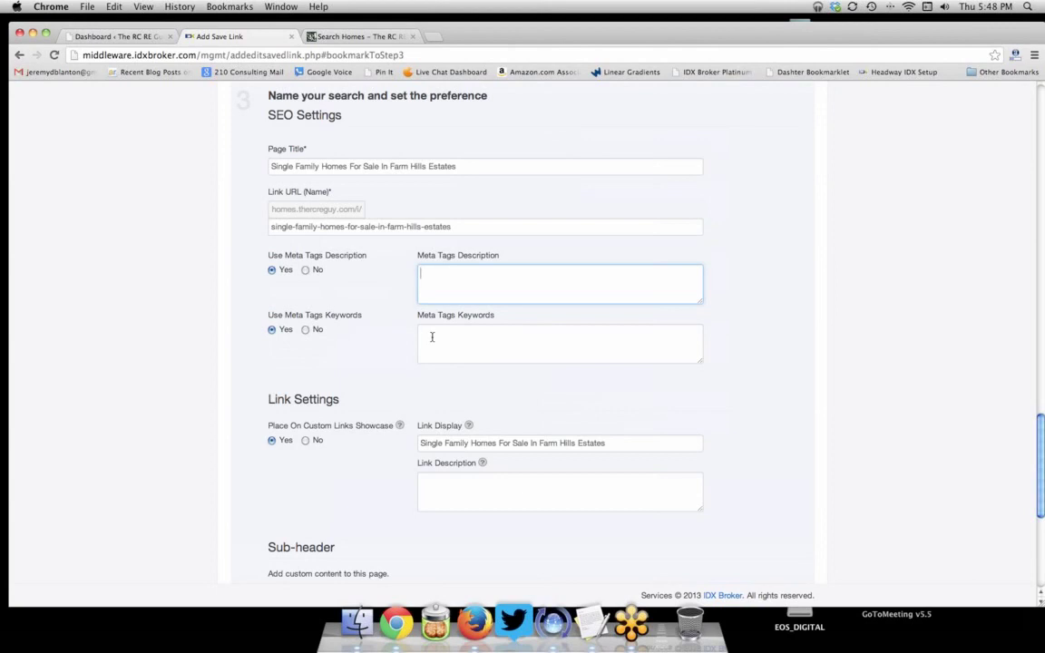
pyautogui.scroll(-3, 430, 338)
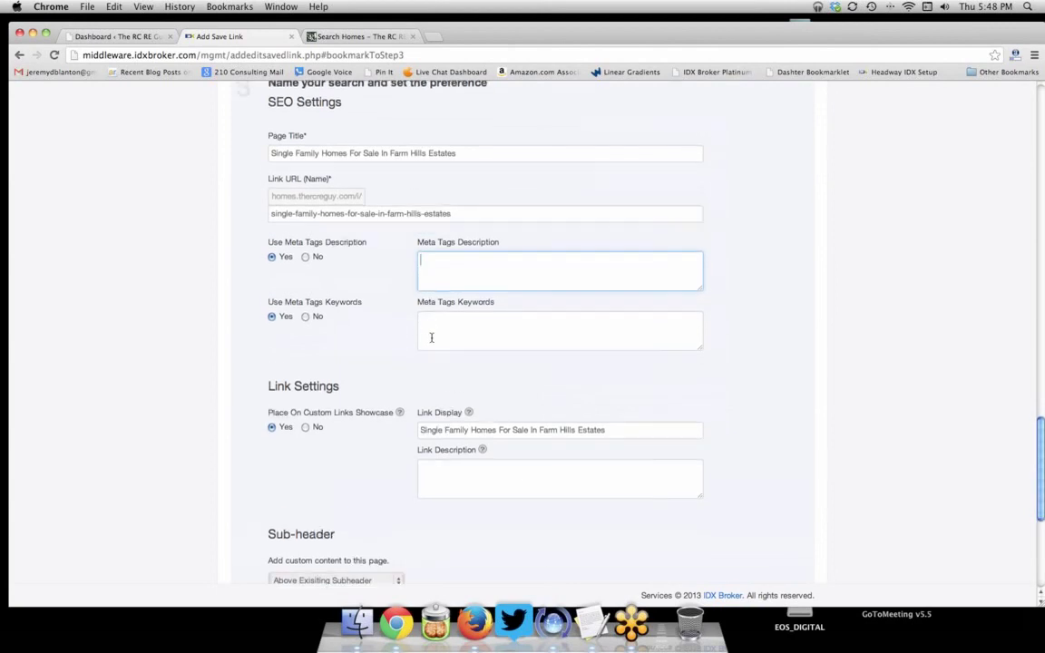
pyautogui.scroll(-3, 431, 338)
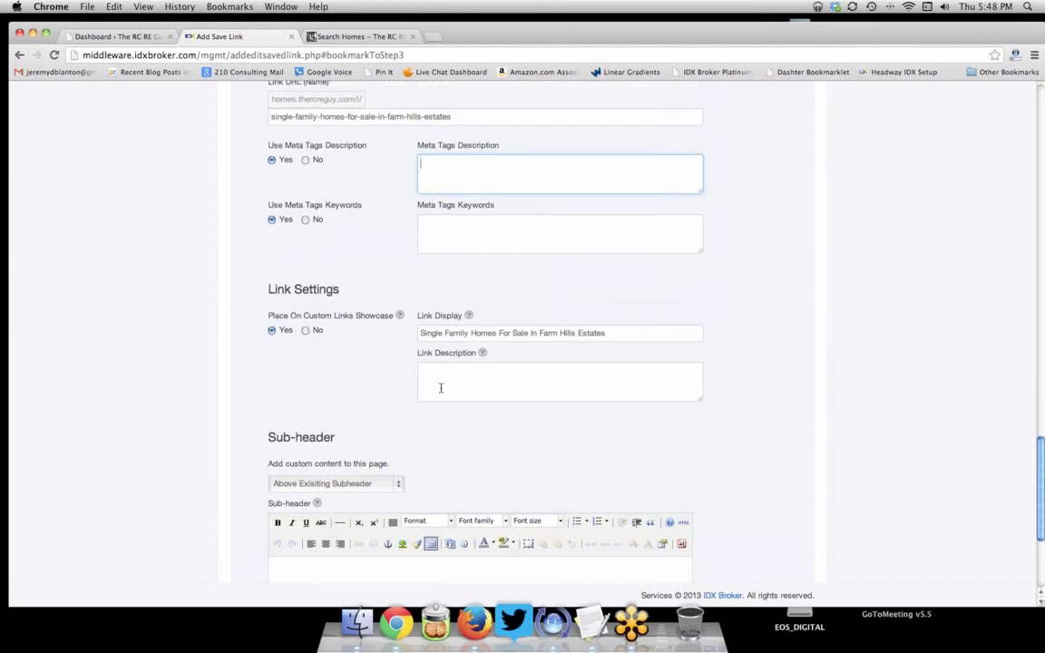
pyautogui.scroll(-1, 442, 390)
pyautogui.scroll(-5, 442, 390)
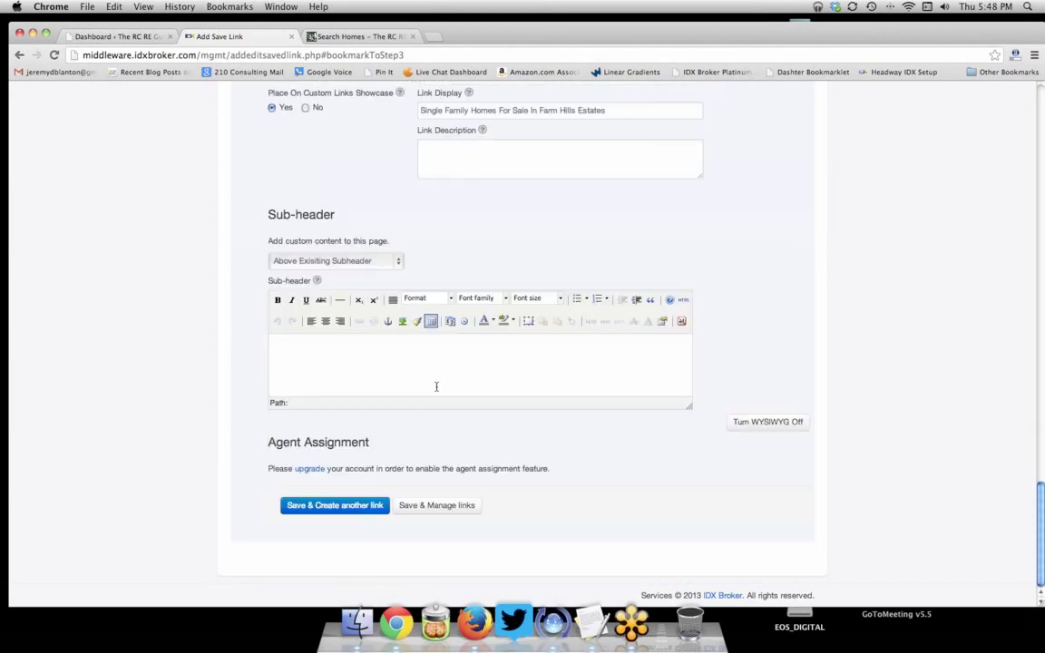
pyautogui.click(409, 373)
pyautogui.write('Here are all current S')
pyautogui.press('BackSpace')
pyautogui.write('single family H')
pyautogui.press('BackSpace')
pyautogui.write('homes for ')
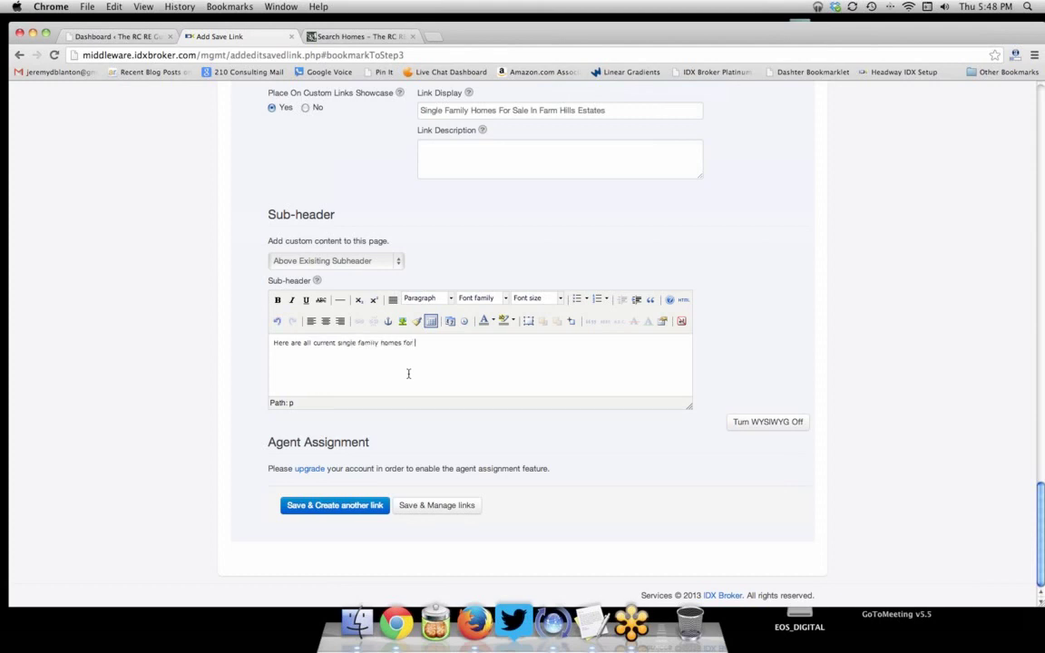
pyautogui.write('sale in Farm Hills Estates in Redwood City, California.')
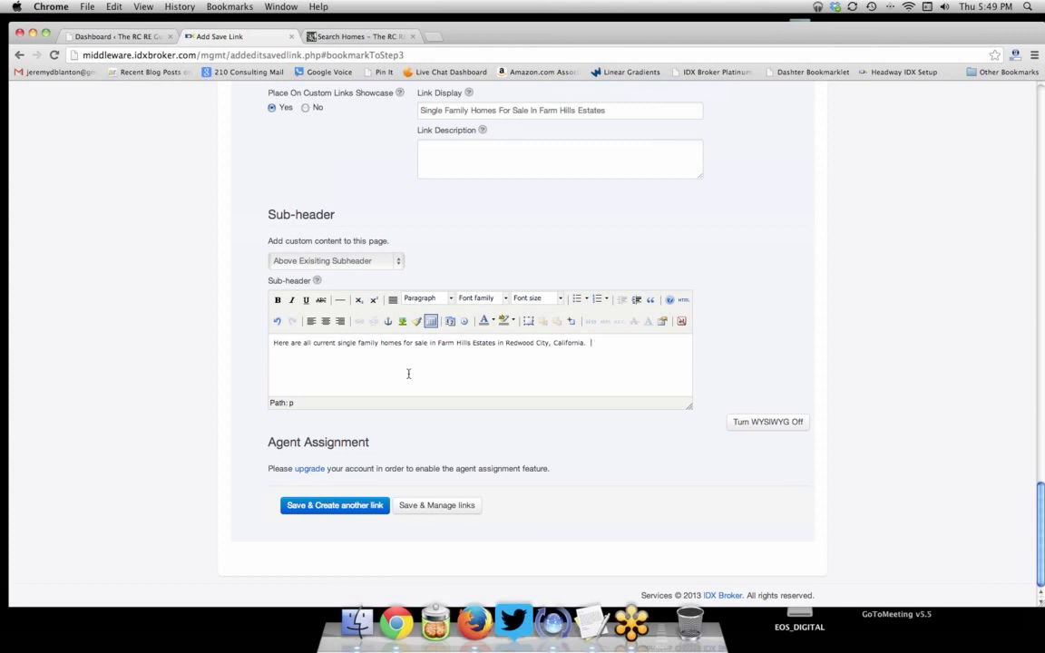
# - Append "Make sure to bookmark this page as the content updates daily." to the sub-header and save the link, returning to link management
pyautogui.write('Make sure to bookmark this page as the content updates daily.')
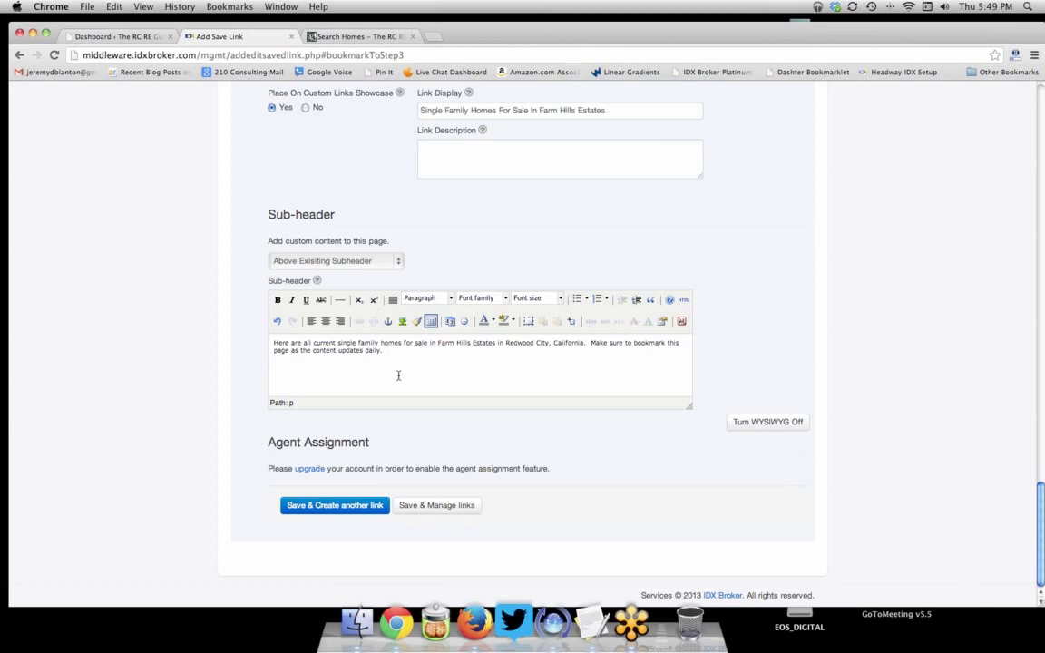
pyautogui.click(401, 322)
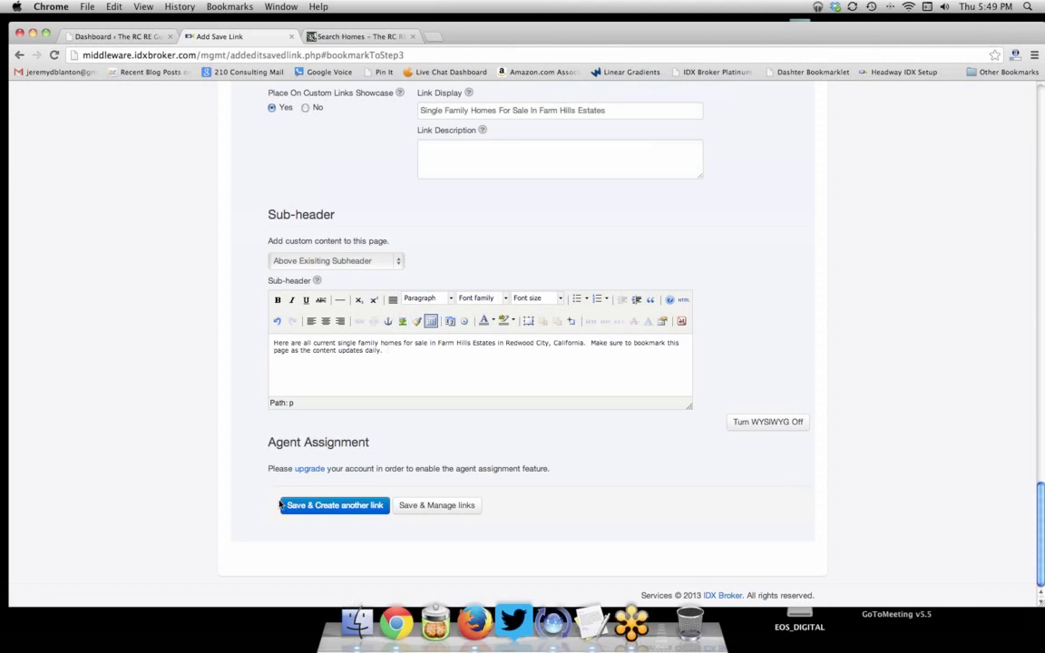
pyautogui.click(430, 506)
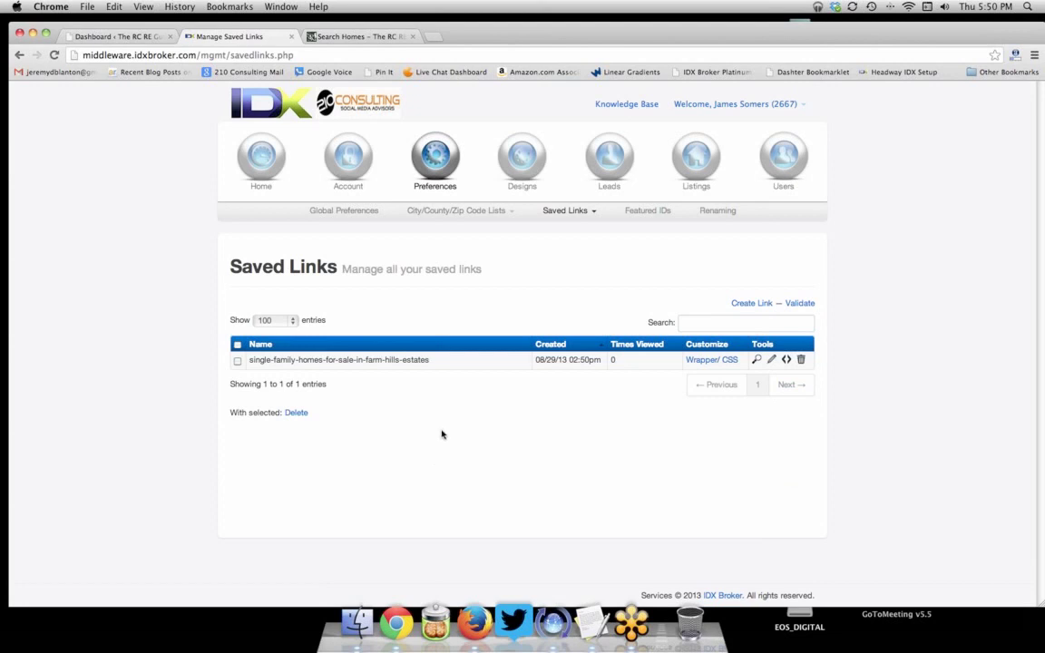
# - Preview the Farm Hills Estates saved link on the live website and review its sub-header text and listings
pyautogui.click(569, 212)
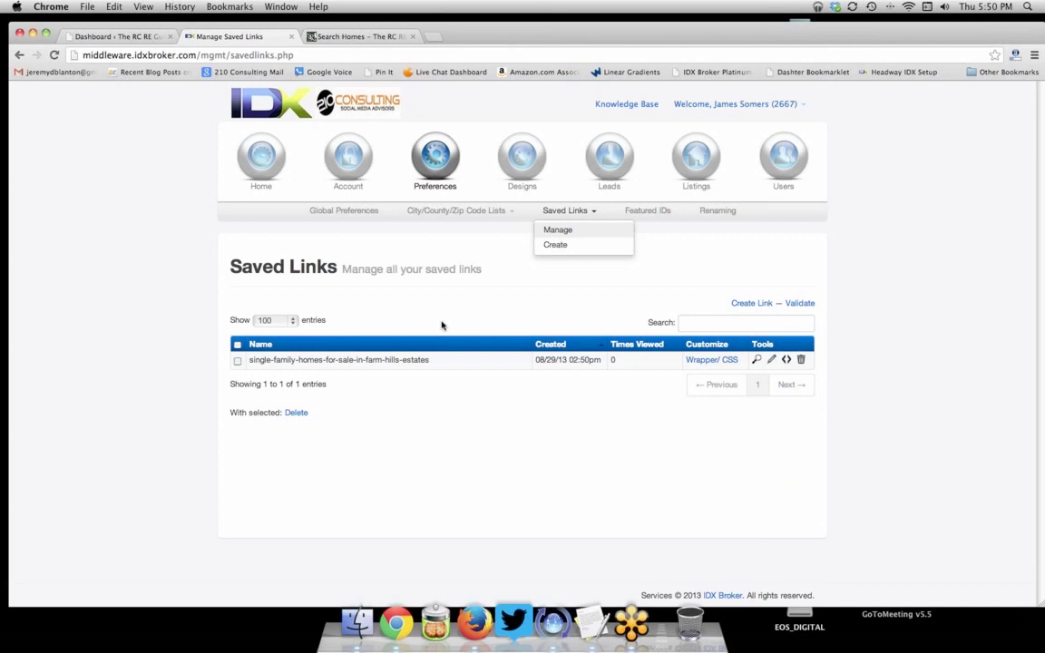
pyautogui.click(520, 426)
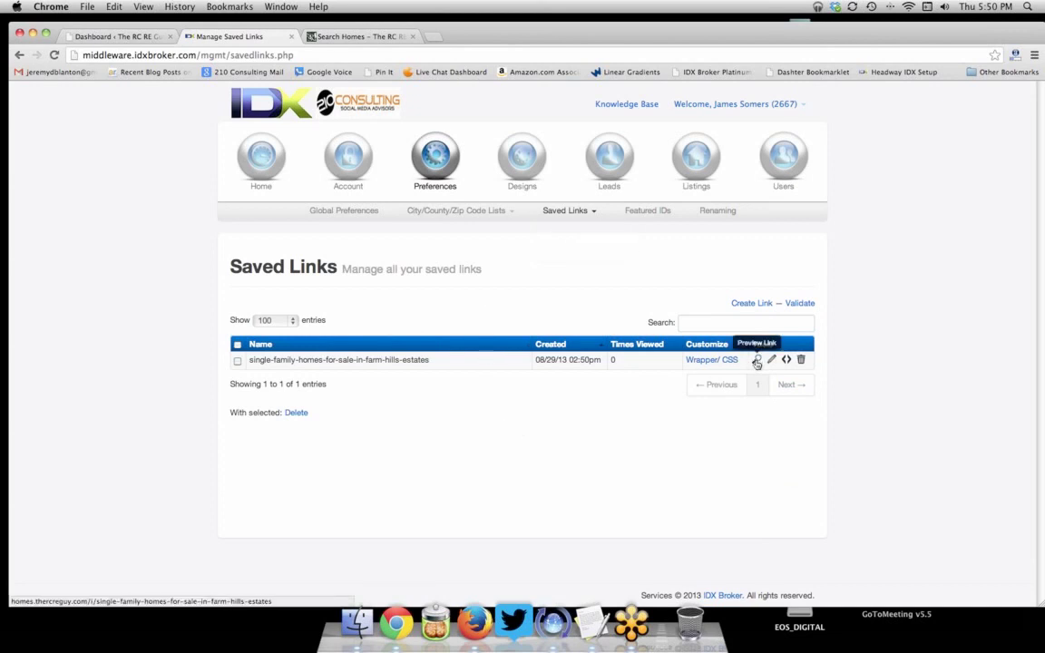
pyautogui.click(757, 361)
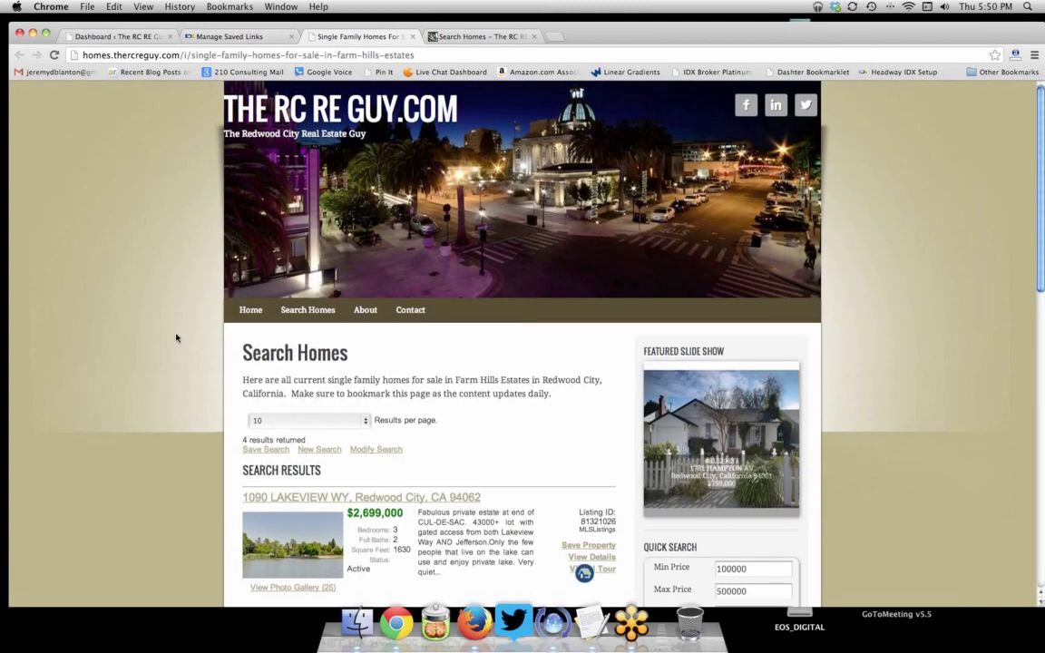
pyautogui.scroll(-5, 176, 338)
pyautogui.scroll(-3, 176, 337)
pyautogui.scroll(5, 176, 338)
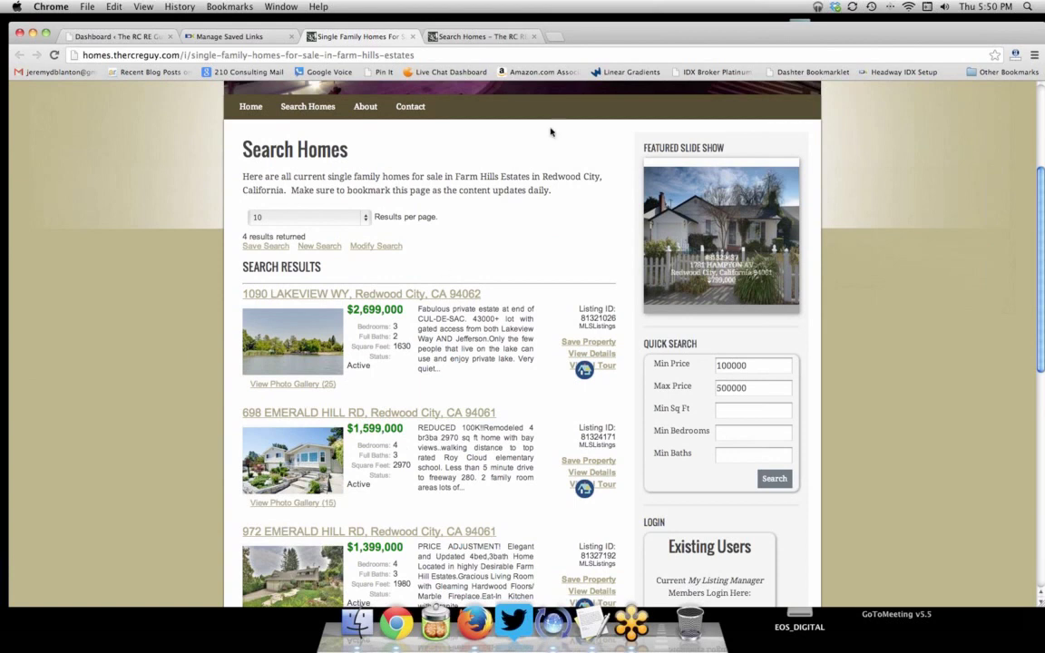
# - Open novapropertyshop.com in a new tab and examine the saved links listed on its Custom Alexandria, VA Home Searches page
pyautogui.click(557, 38)
pyautogui.write('novapropertyshop.com')
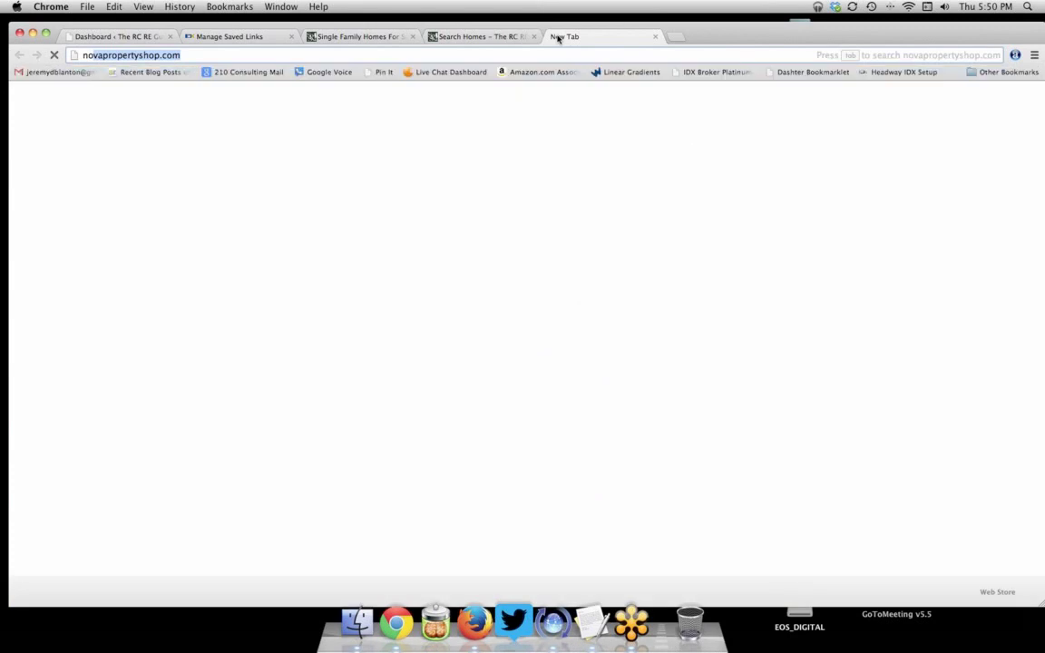
pyautogui.press('Return')
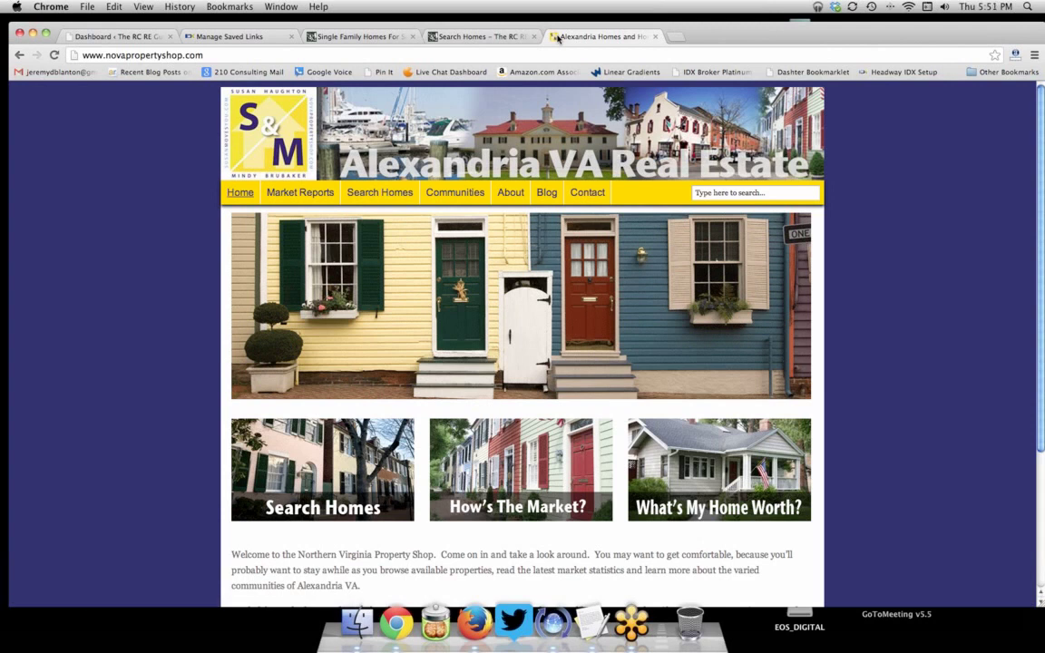
pyautogui.scroll(-3, 482, 90)
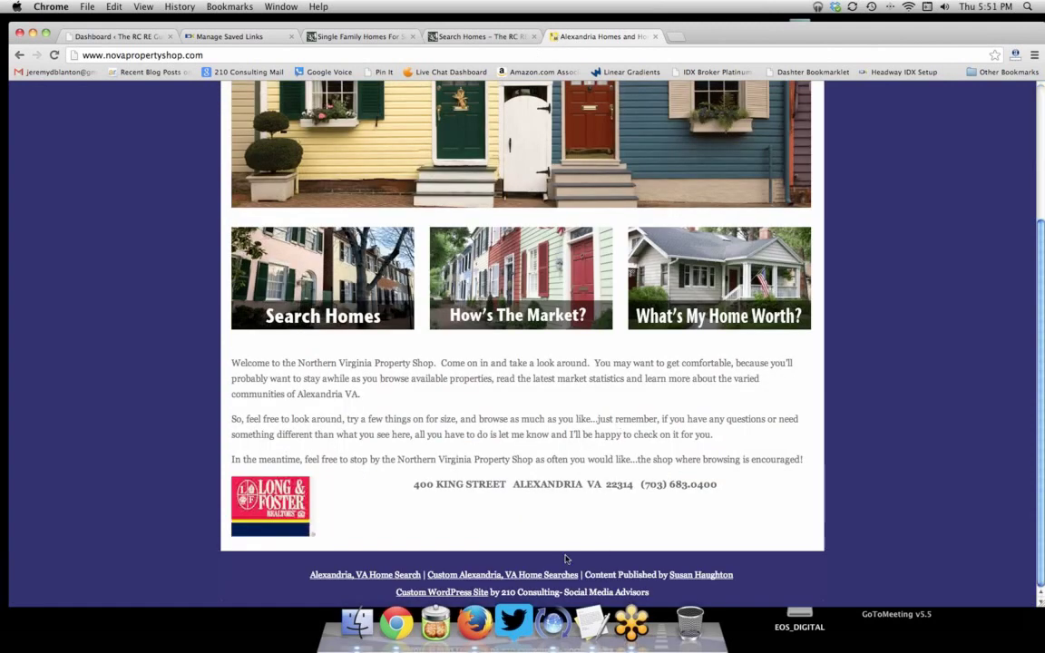
pyautogui.click(520, 579)
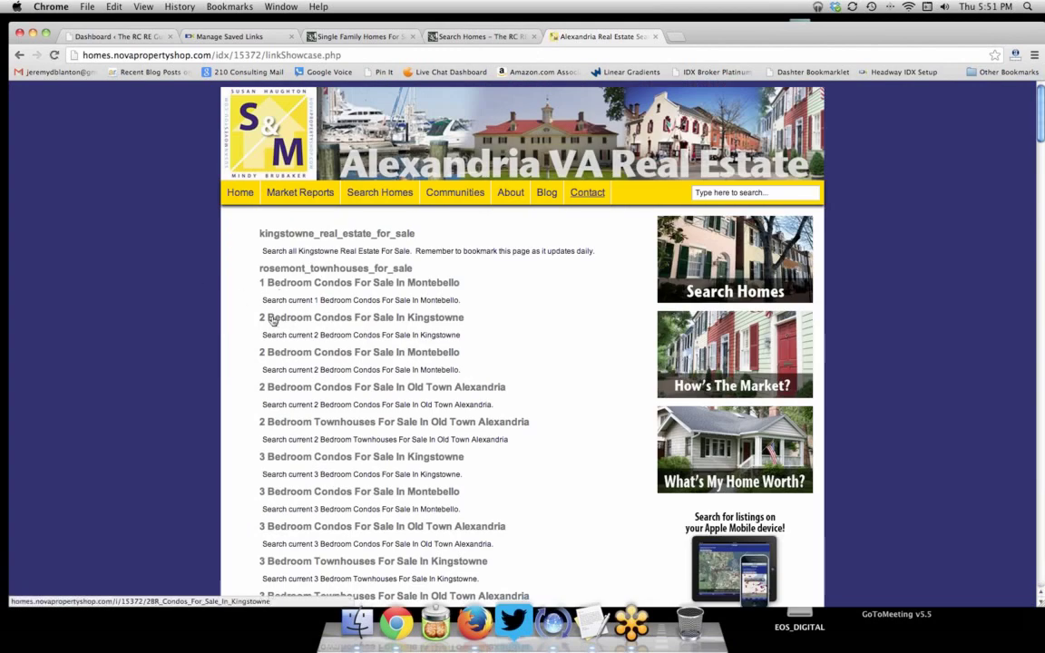
pyautogui.scroll(-5, 272, 321)
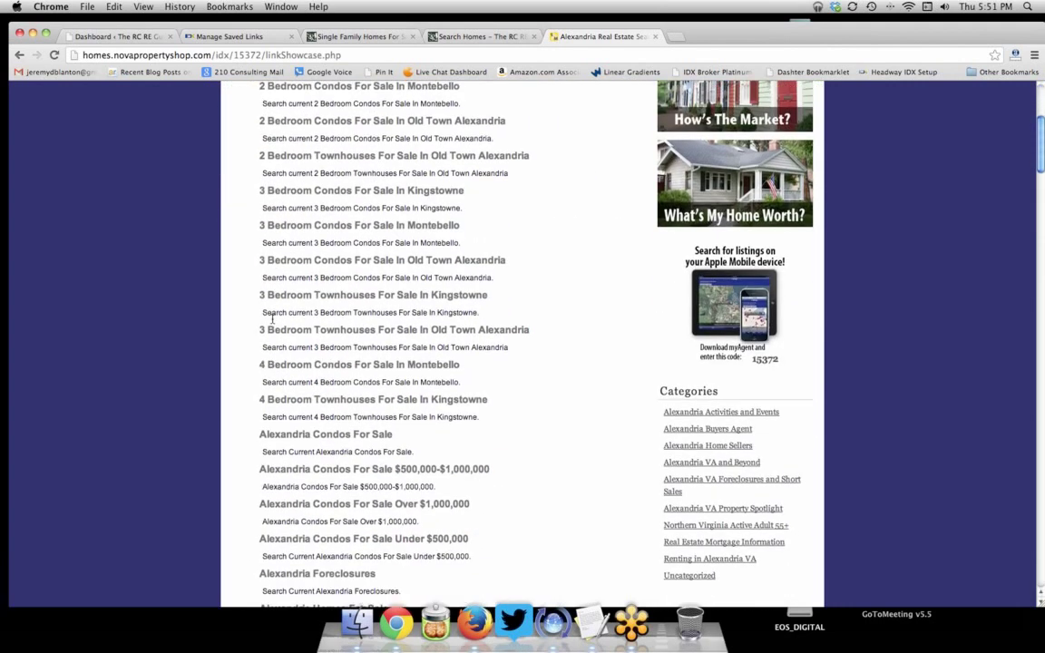
pyautogui.scroll(-1, 272, 320)
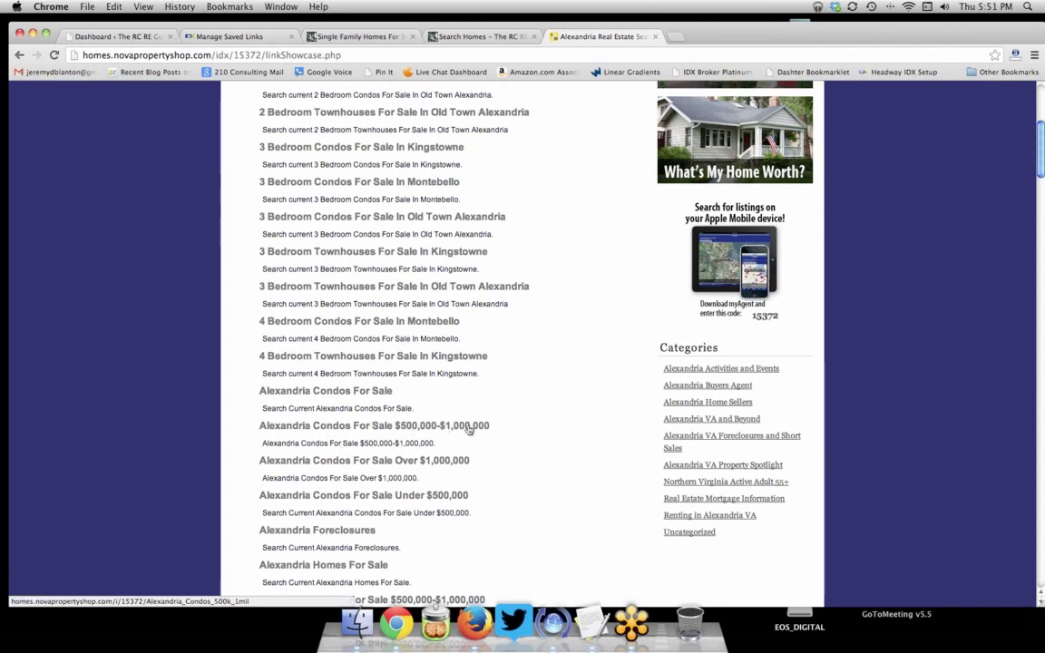
pyautogui.scroll(-5, 285, 463)
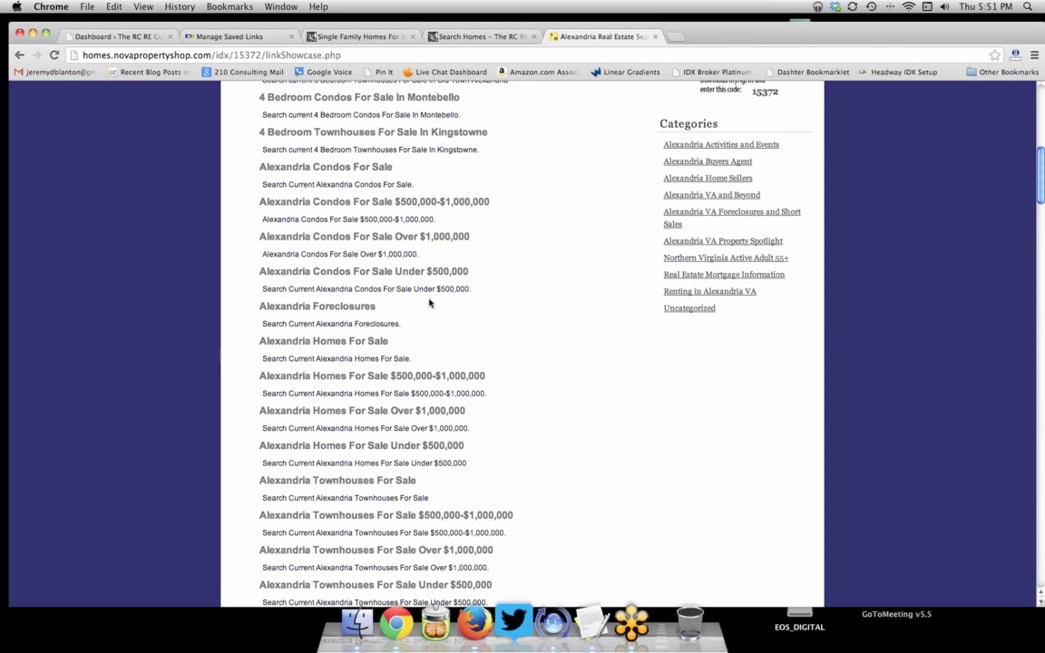
pyautogui.scroll(-2, 516, 321)
pyautogui.scroll(-15, 516, 321)
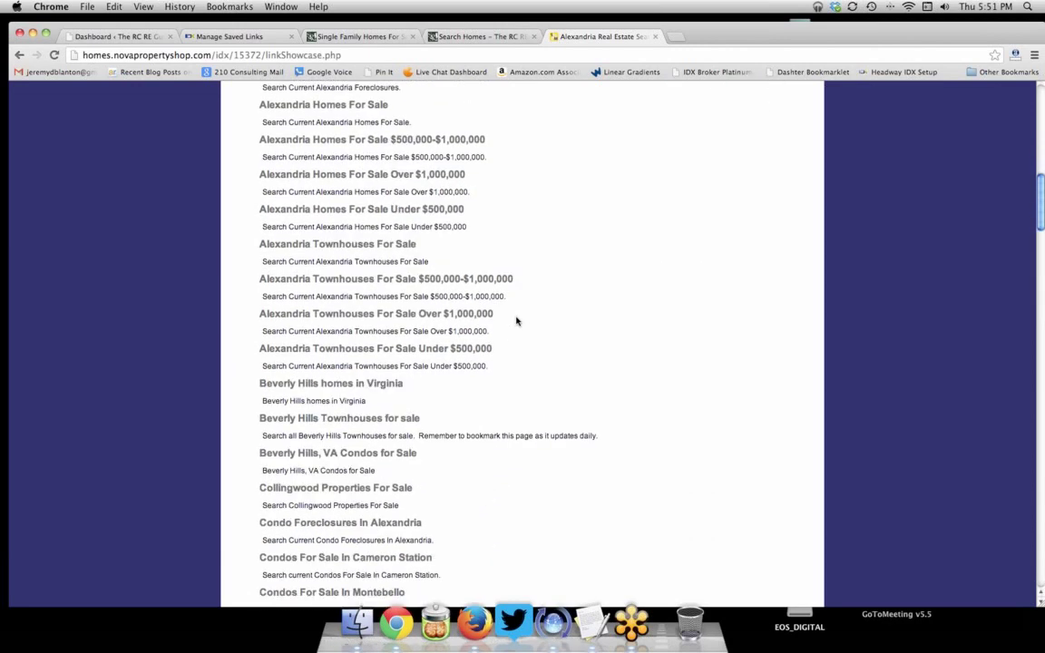
pyautogui.scroll(20, 516, 319)
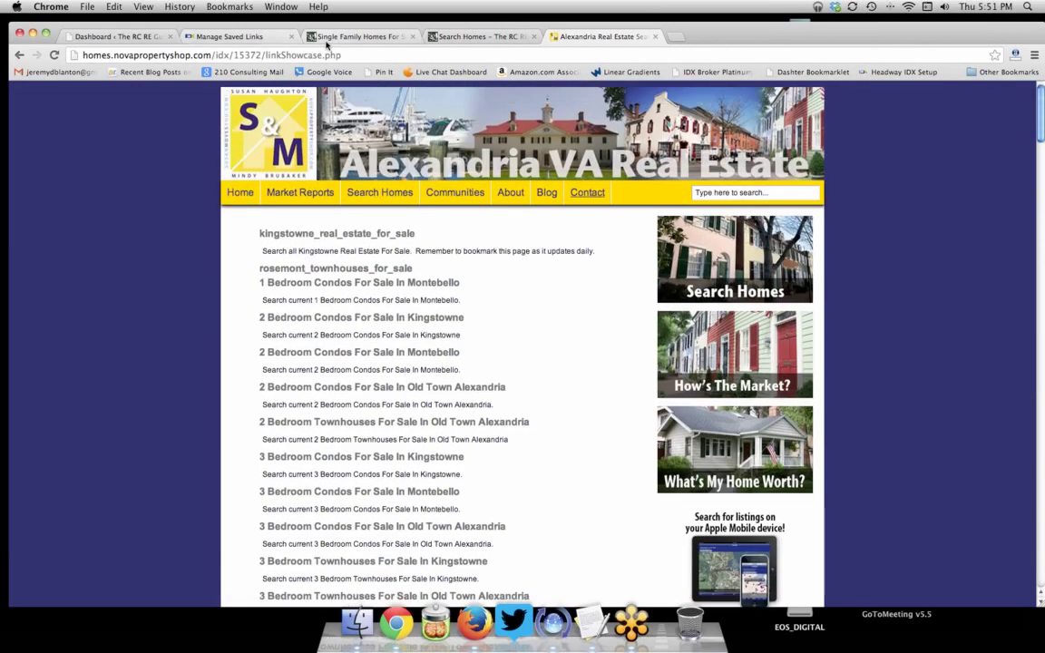
# - Return to the site's WordPress dashboard and start a new page
pyautogui.click(356, 36)
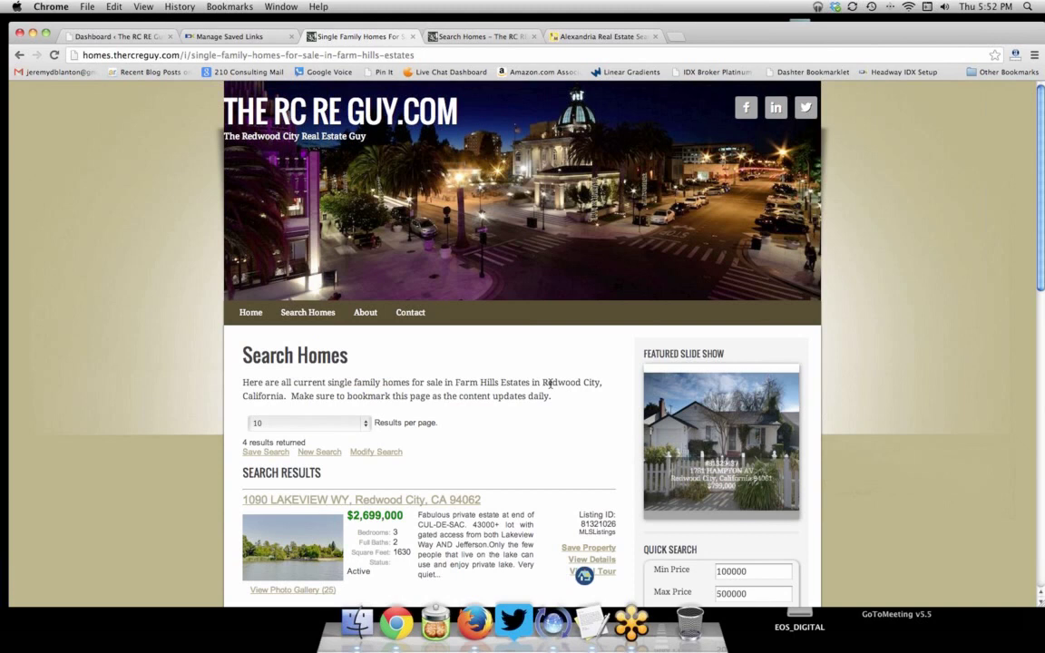
pyautogui.click(110, 36)
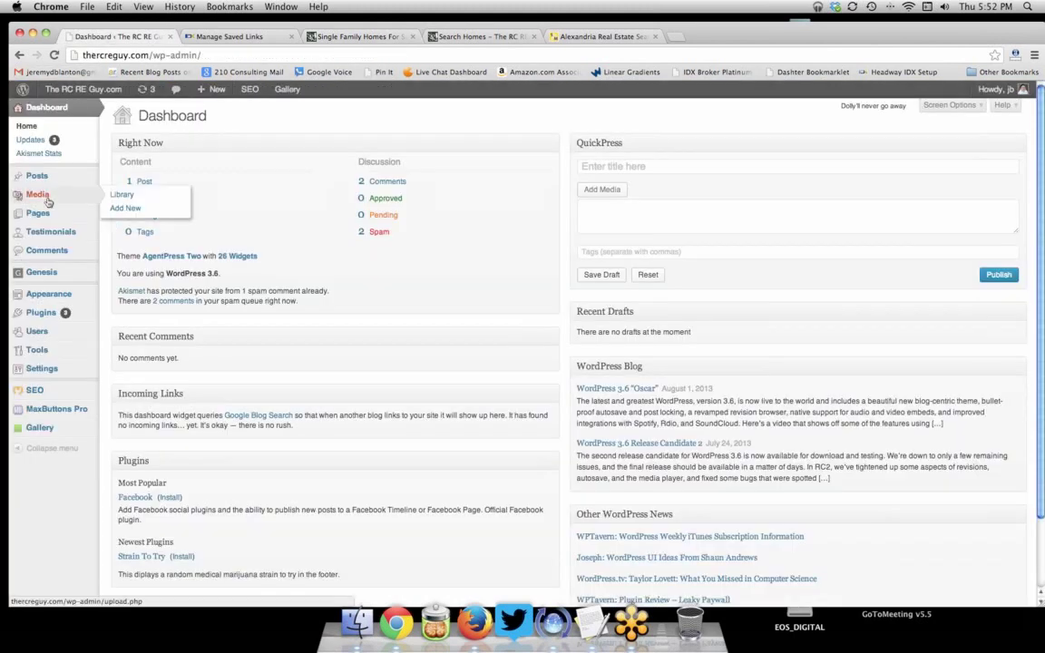
pyautogui.moveTo(46, 212)
pyautogui.click(134, 227)
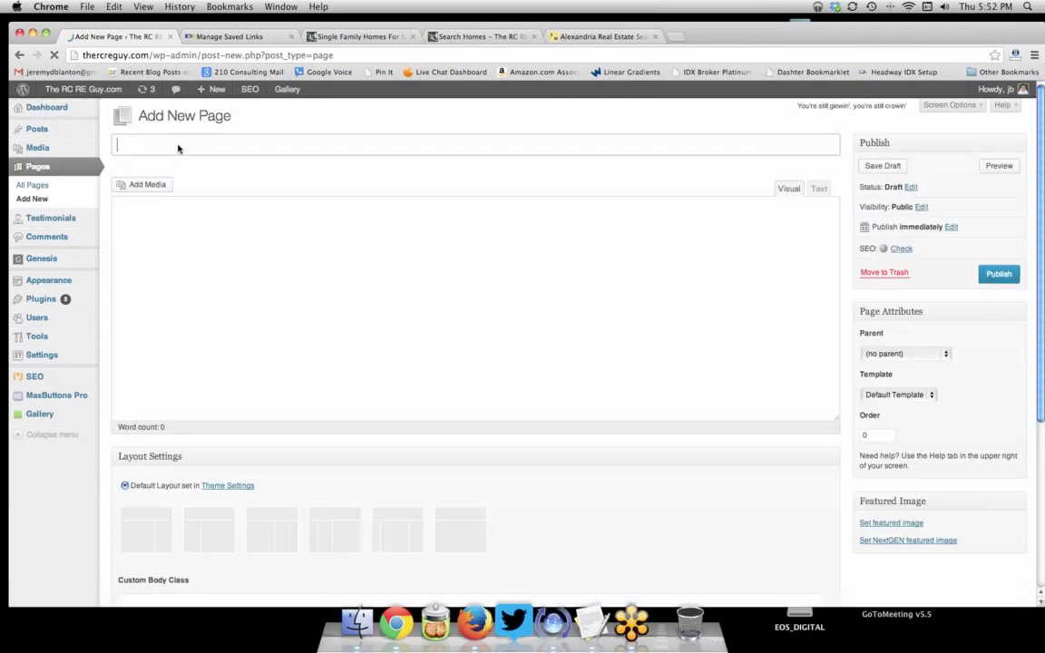
# - Title the page "Farm Hills Estates in Redwood City, CA" and begin with "Redwood City has some great communities, one of my favorites is Farm Hills Estates..."
pyautogui.write('Farm Hills Estates in Redwood City, CA')
pyautogui.press('Tab')
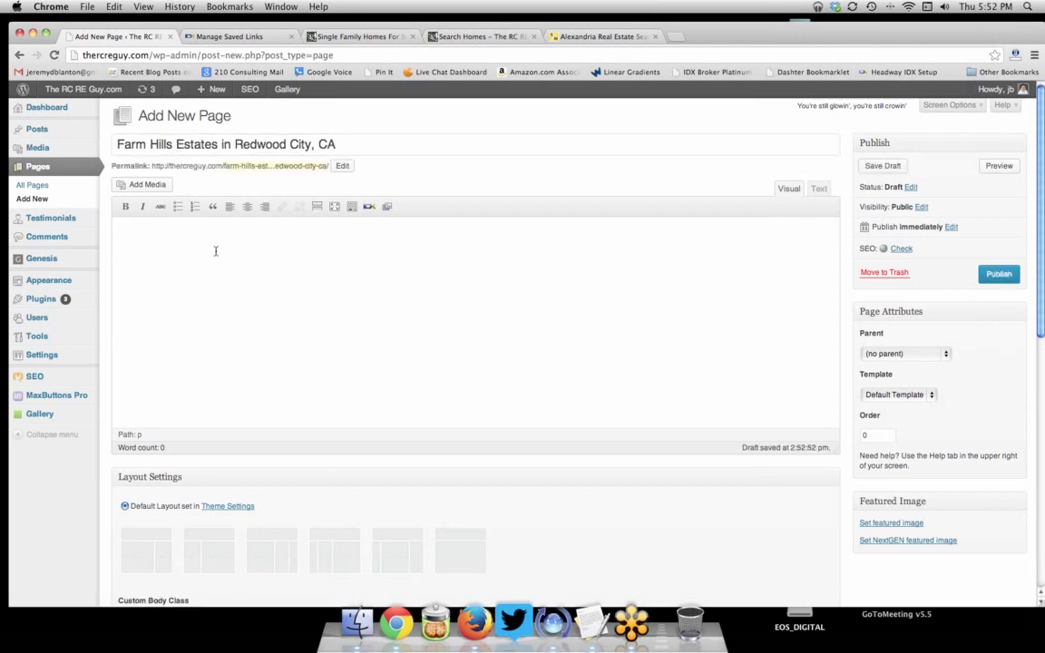
pyautogui.write('Redwood City has some great communities, one of my favorites is Farm Hills Estates...')
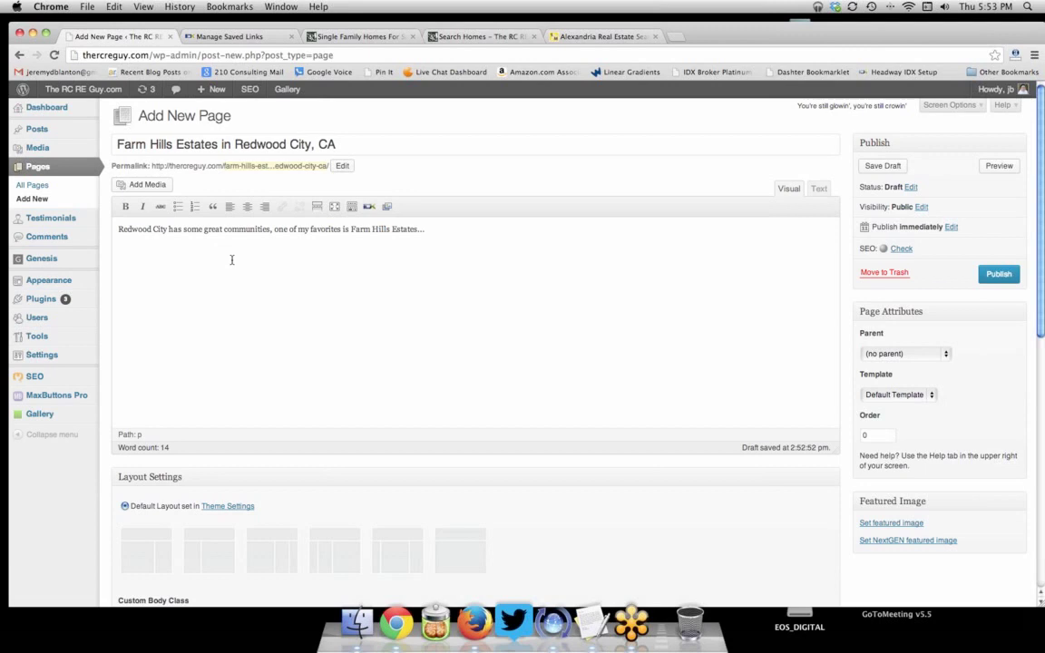
# - Add "Here are three of the most expensive homes for sale currently in Farm Hills Estates:" and insert the Redwood City Lowest widget shortcode below it
pyautogui.write('Here are three of the most expensive homes for sale currently in Farm Hills Estates:')
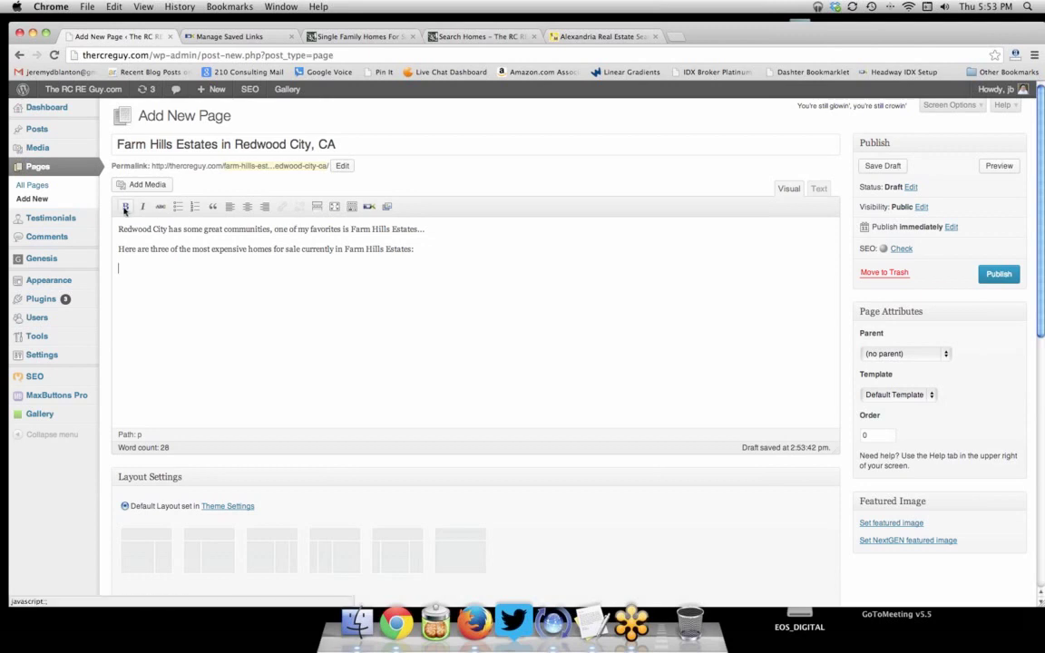
pyautogui.click(369, 207)
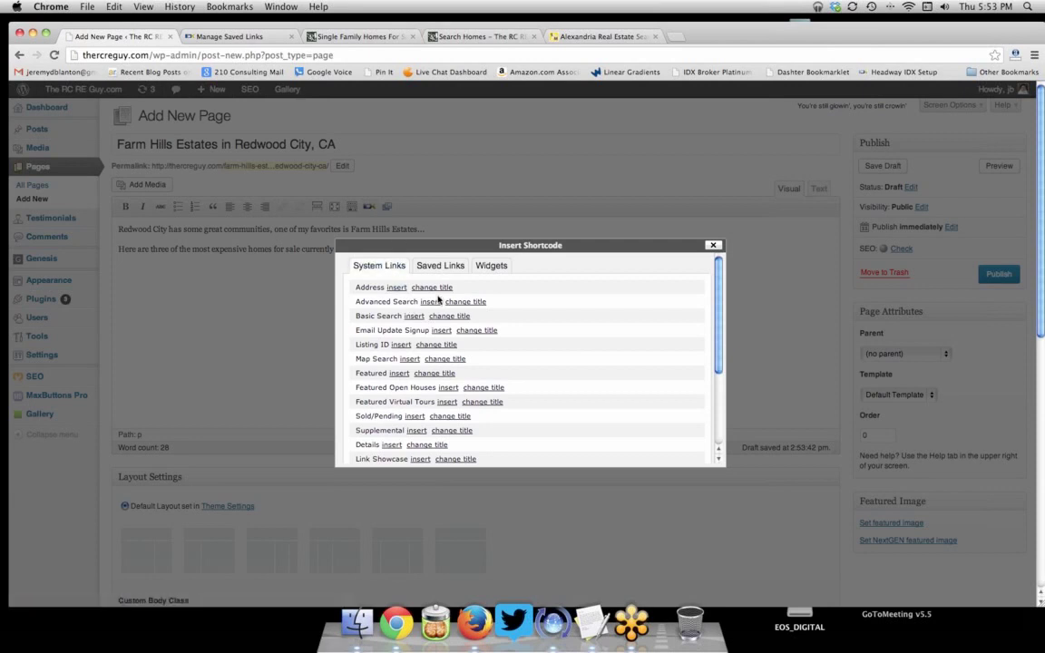
pyautogui.scroll(-5, 426, 309)
pyautogui.scroll(-2, 441, 304)
pyautogui.scroll(10, 440, 303)
pyautogui.click(437, 266)
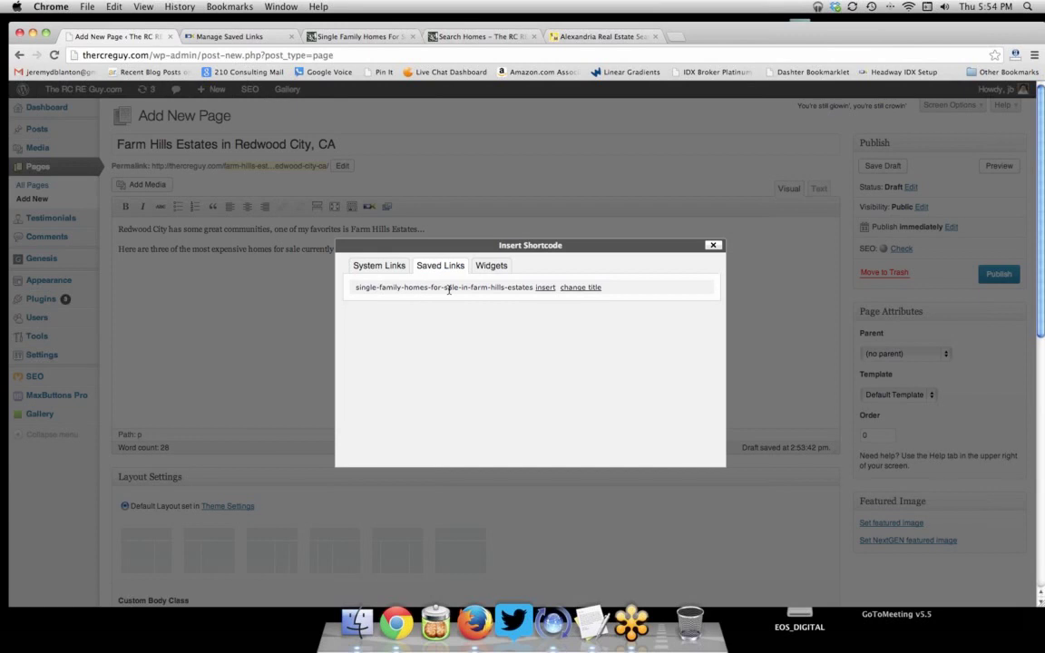
pyautogui.click(490, 267)
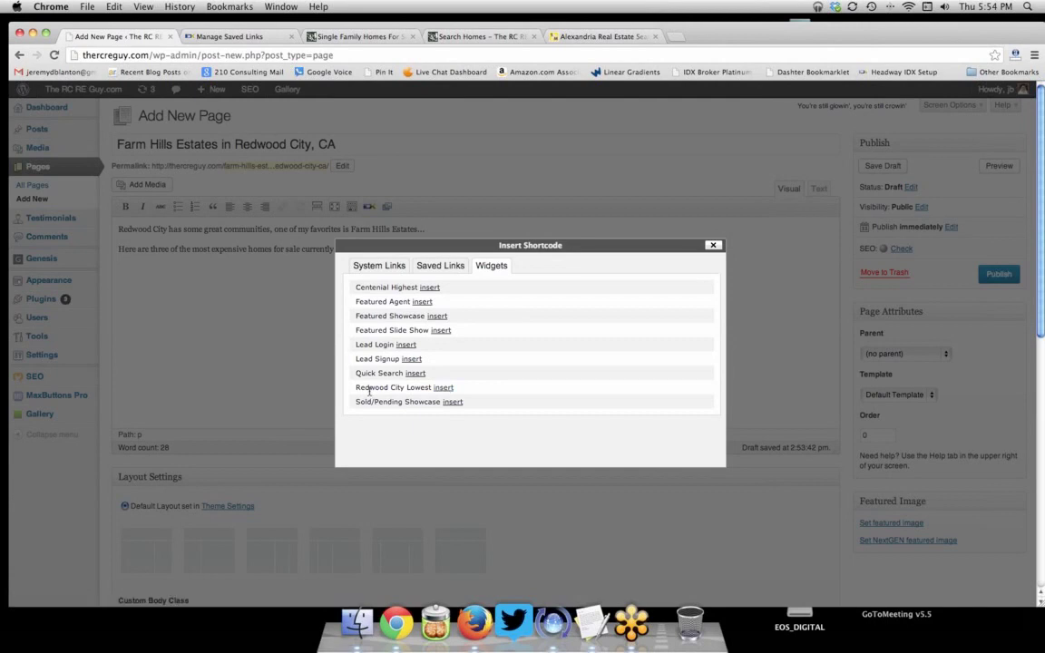
pyautogui.click(443, 388)
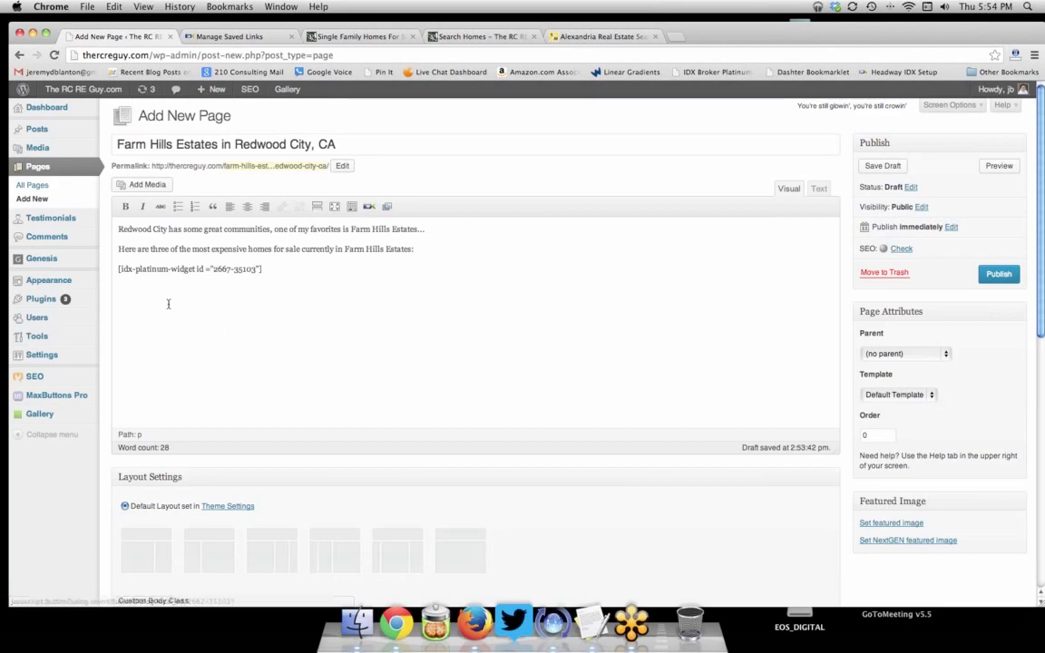
# - Preview the new page, reload it, and review how the three showcase listings display beneath the intro text
pyautogui.click(1000, 166)
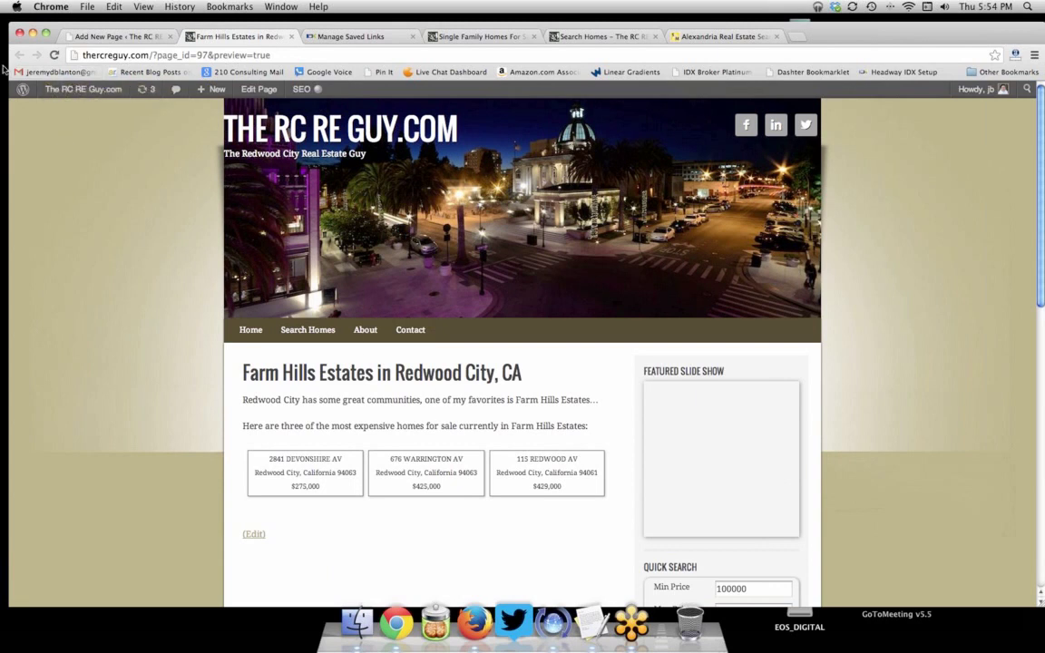
pyautogui.click(54, 56)
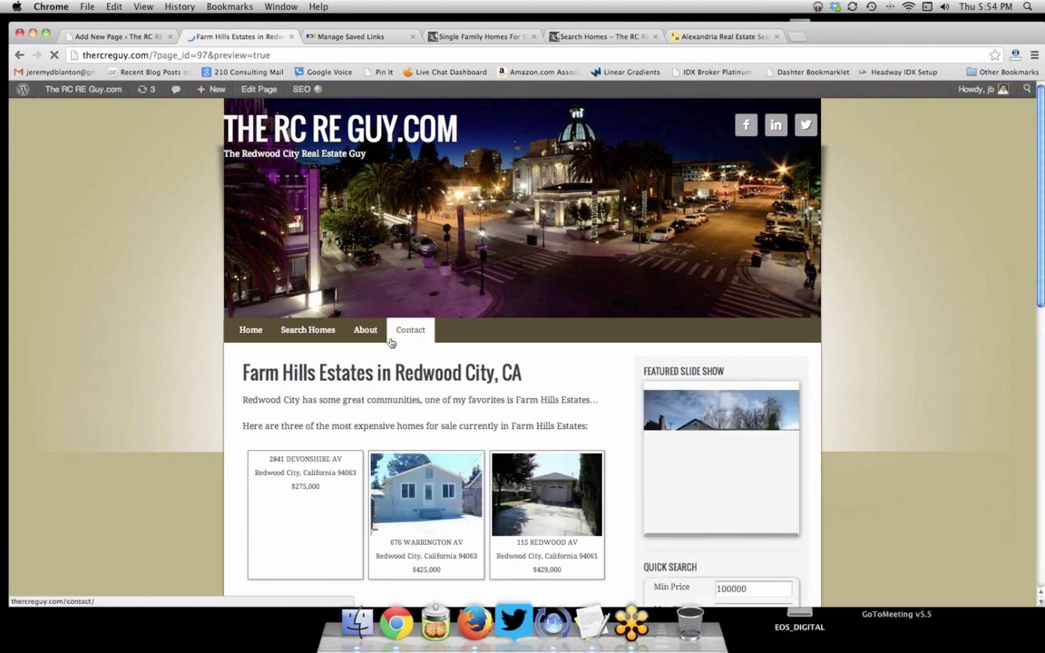
pyautogui.scroll(-2, 386, 331)
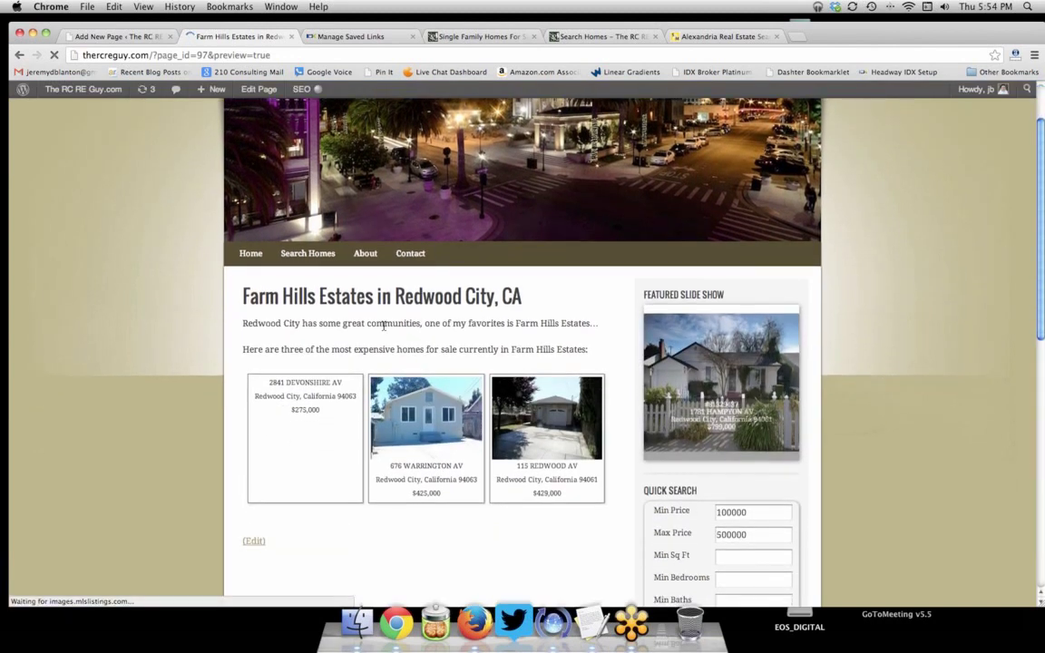
pyautogui.scroll(-1, 384, 327)
pyautogui.scroll(2, 303, 408)
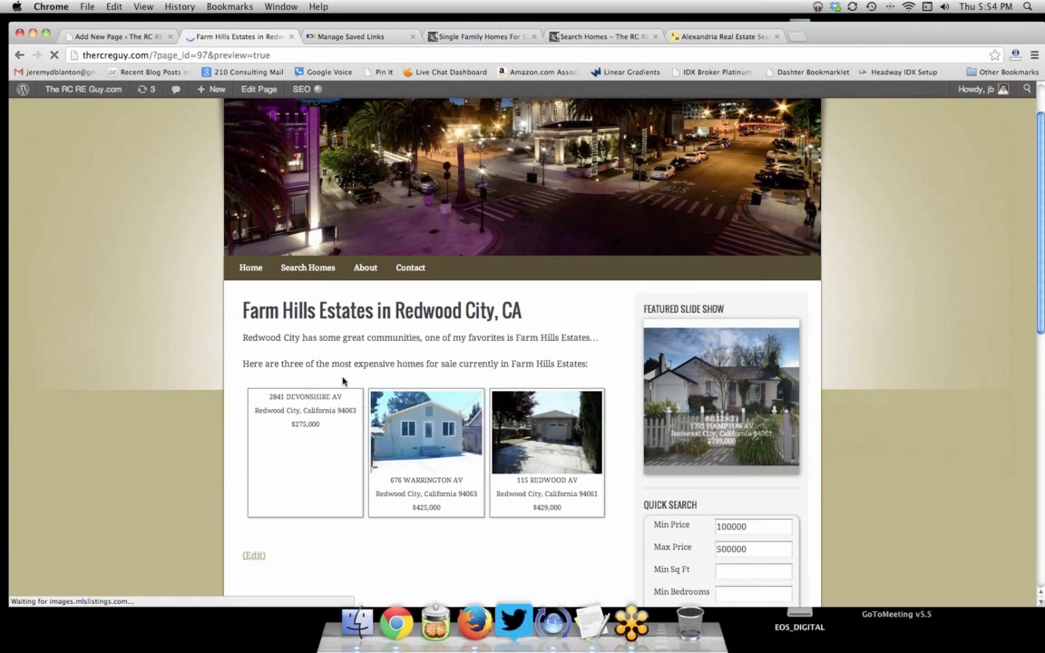
# - In the page editor, append "Blah blah blah..." and, after a blank line, "If you would like to see all current homes for sale click here."
pyautogui.click(107, 37)
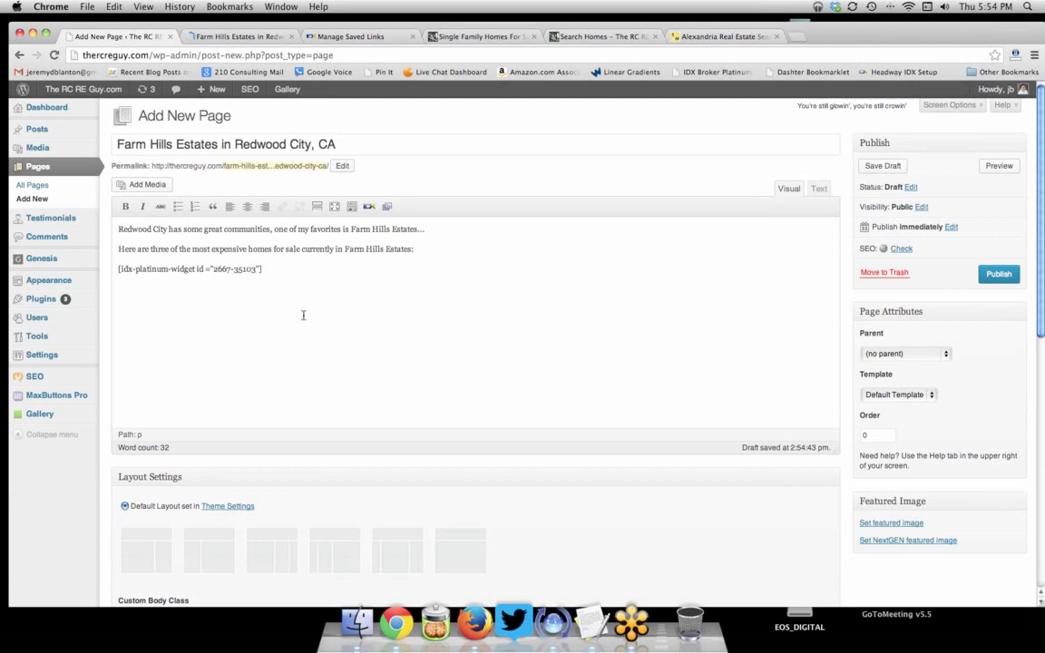
pyautogui.write('Blah blah blah')
pyautogui.press('BackSpace')
pyautogui.press('BackSpace')
pyautogui.press('BackSpace')
pyautogui.write('lah')
pyautogui.press('Return')
pyautogui.press('Return')
pyautogui.write('If you would')
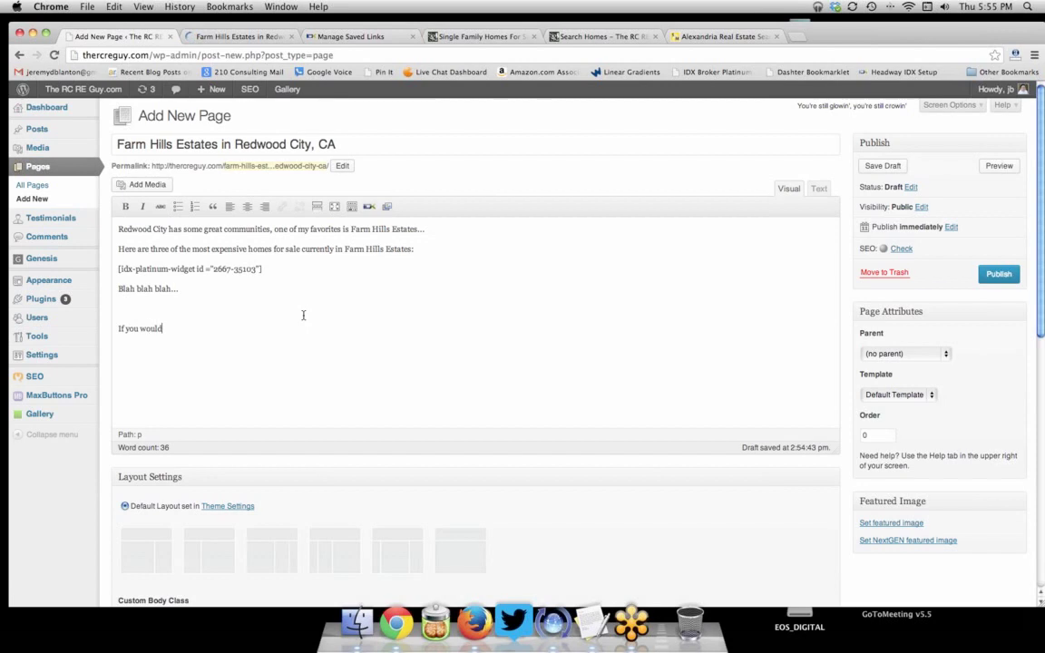
pyautogui.write(' like to see all current homes for ')
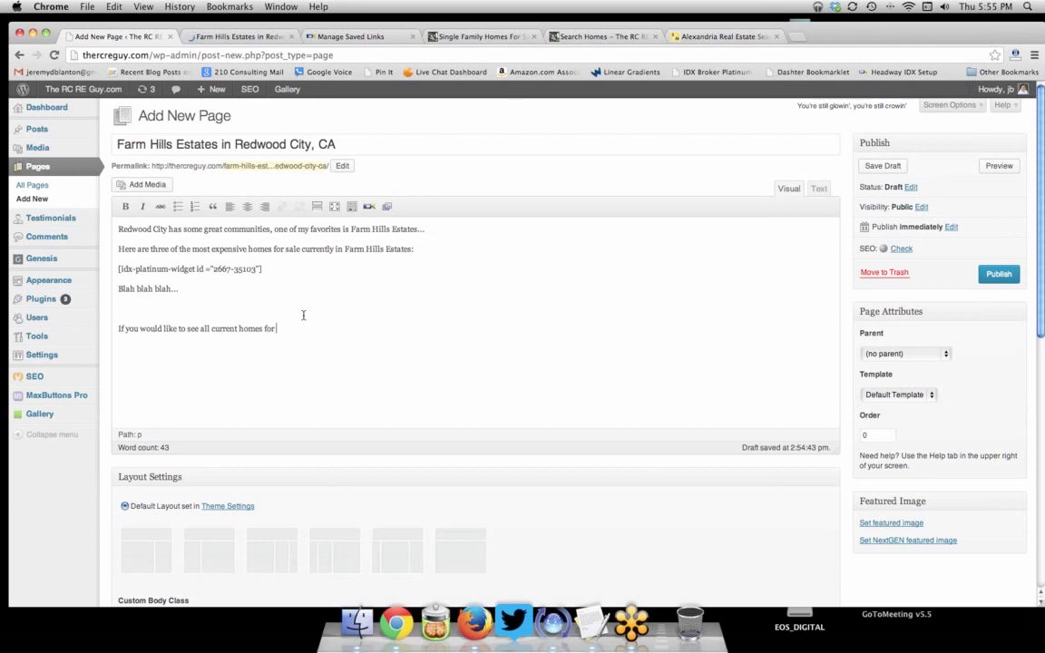
pyautogui.write('sal')
pyautogui.write('e click here.')
# - Shorten the last line to "If you would like to see all" by deleting the words after it
pyautogui.moveTo(237, 331); pyautogui.dragTo(329, 332)
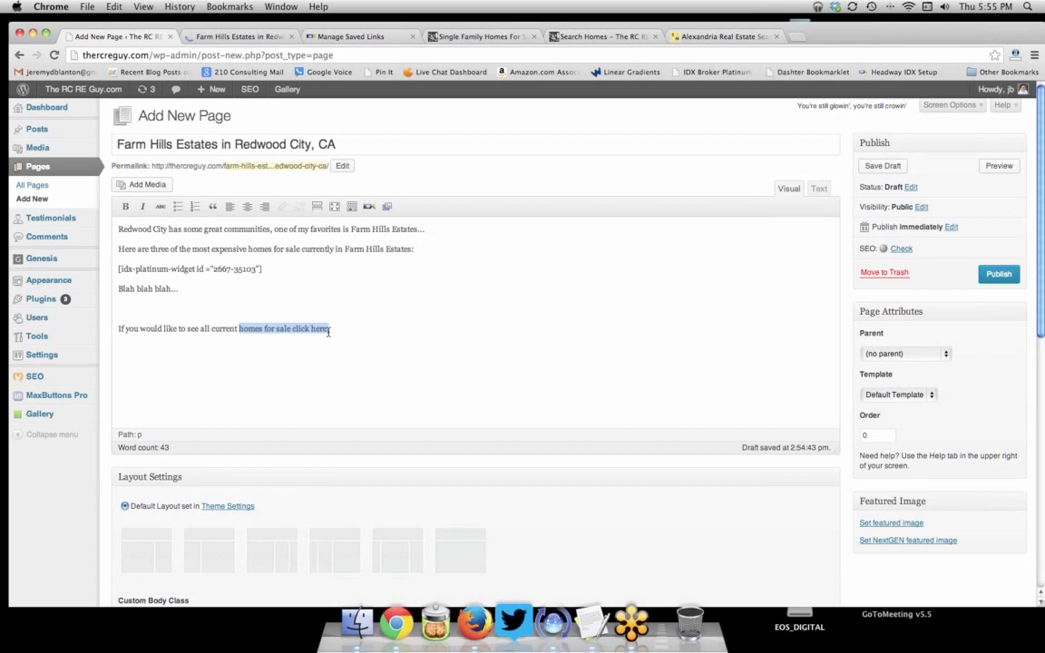
pyautogui.click(353, 321)
pyautogui.click(334, 332)
pyautogui.press('BackSpace')
pyautogui.press('BackSpace')
pyautogui.press('BackSpace')
pyautogui.press('BackSpace')
pyautogui.press('BackSpace')
pyautogui.press('BackSpace')
pyautogui.press('BackSpace')
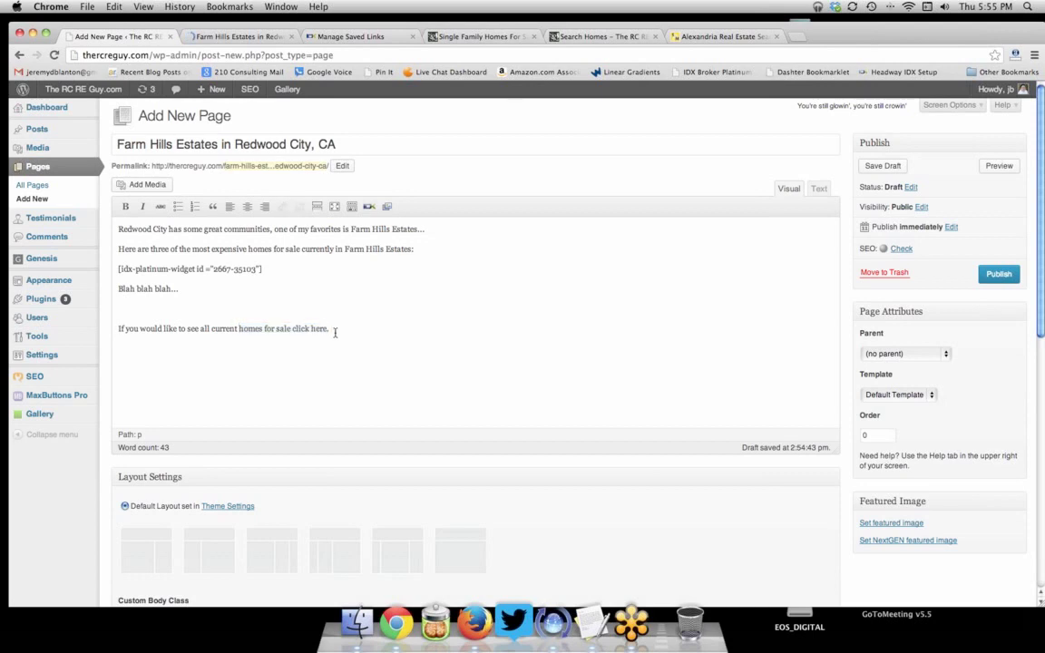
pyautogui.press('BackSpace')
pyautogui.press('BackSpace')
pyautogui.press('BackSpace')
pyautogui.press('BackSpace')
pyautogui.press('BackSpace')
pyautogui.press('BackSpace')
pyautogui.press('BackSpace')
pyautogui.press('BackSpace')
pyautogui.press('BackSpace')
pyautogui.press('BackSpace')
pyautogui.press('BackSpace')
pyautogui.press('BackSpace')
pyautogui.press('BackSpace')
pyautogui.press('BackSpace')
pyautogui.press('BackSpace')
pyautogui.press('BackSpace')
pyautogui.press('BackSpace')
pyautogui.press('BackSpace')
pyautogui.press('BackSpace')
pyautogui.press('BackSpace')
pyautogui.press('BackSpace')
pyautogui.press('BackSpace')
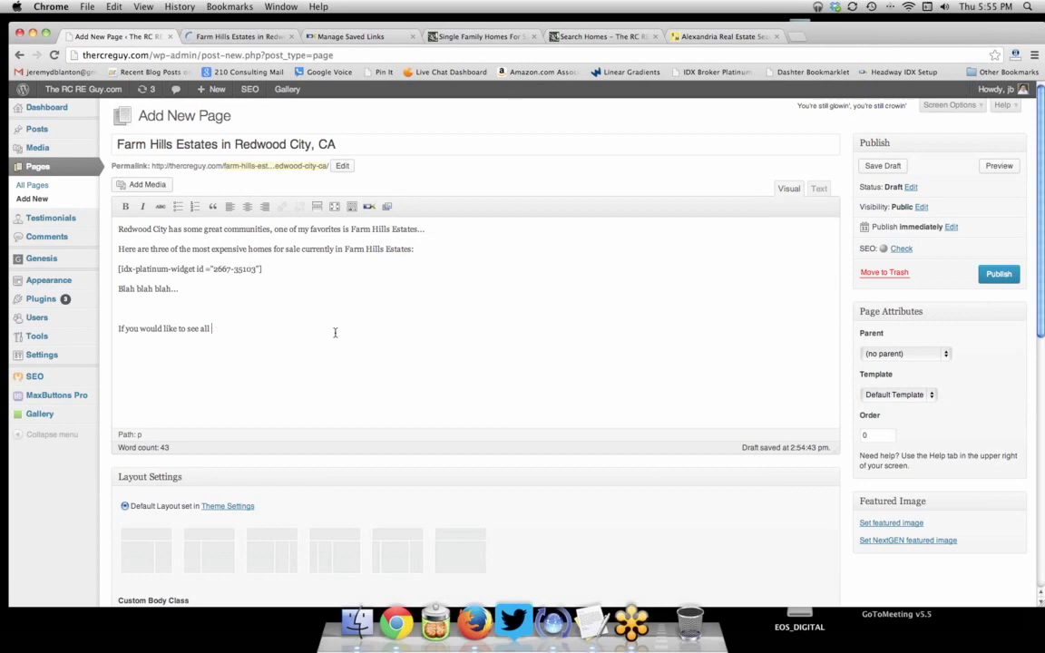
# - Try inserting the single-family-homes-for-sale-in-farm-hills-estates saved link with its default title at the end of the last line, and remove it
pyautogui.click(368, 206)
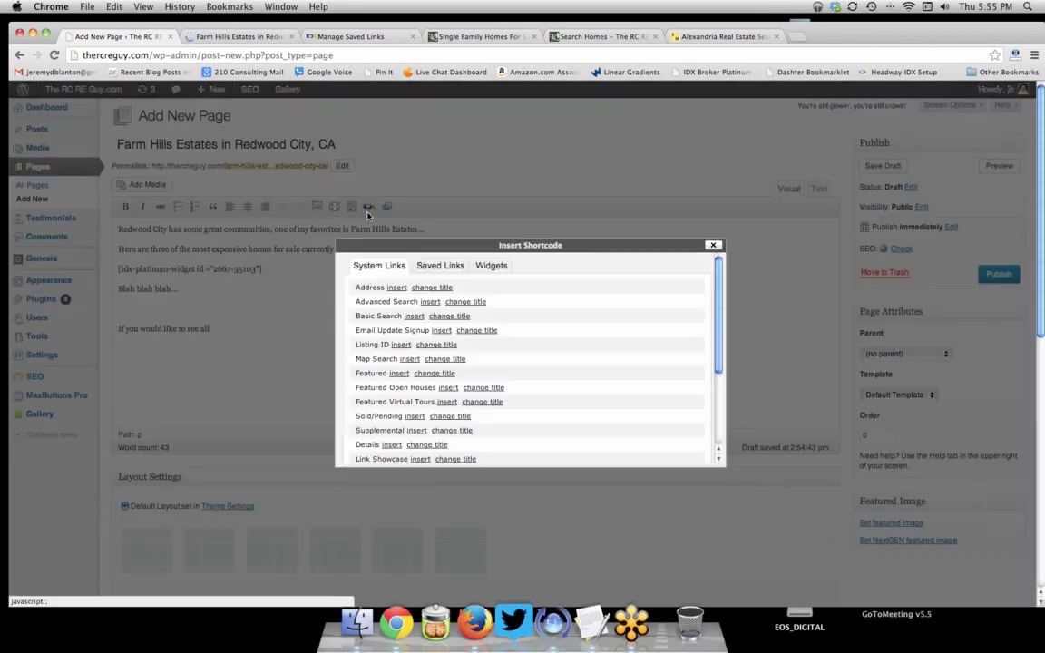
pyautogui.click(432, 268)
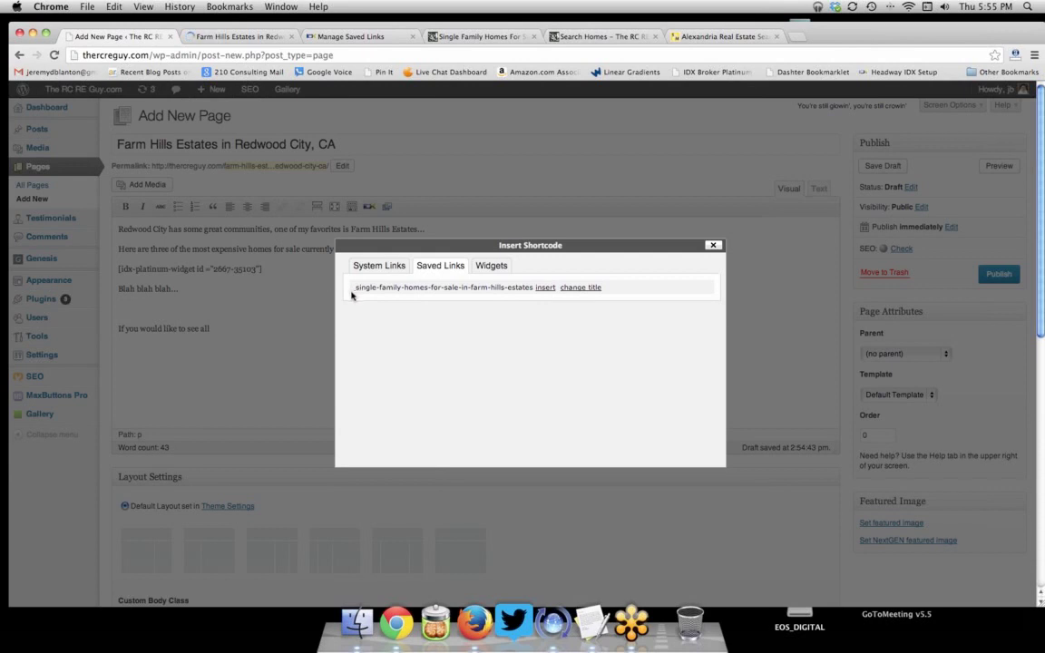
pyautogui.click(543, 287)
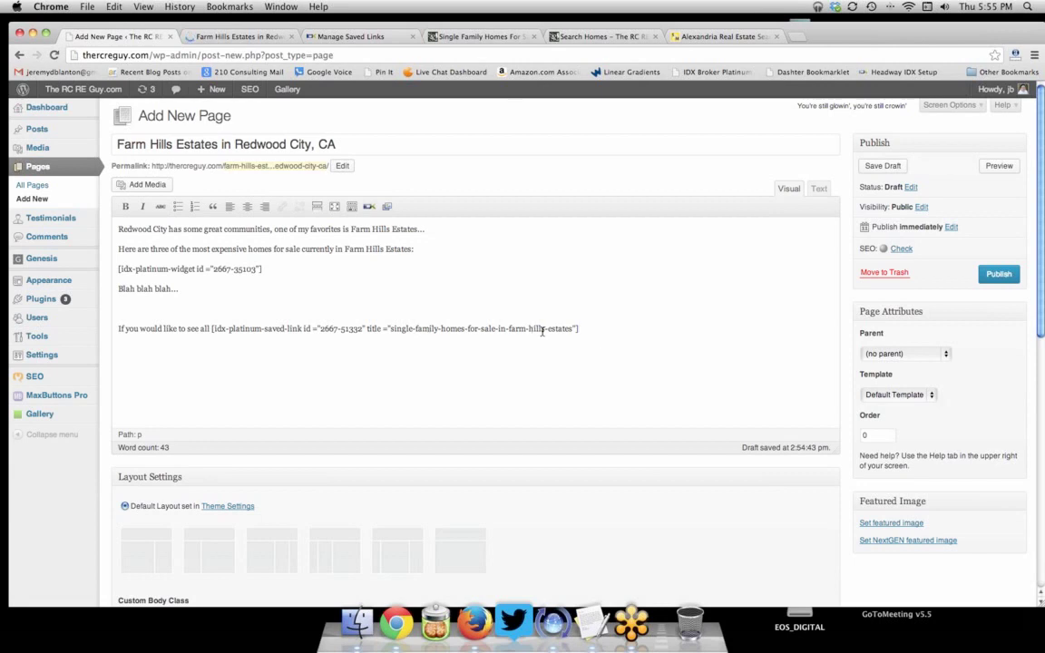
pyautogui.moveTo(212, 329); pyautogui.dragTo(610, 329)
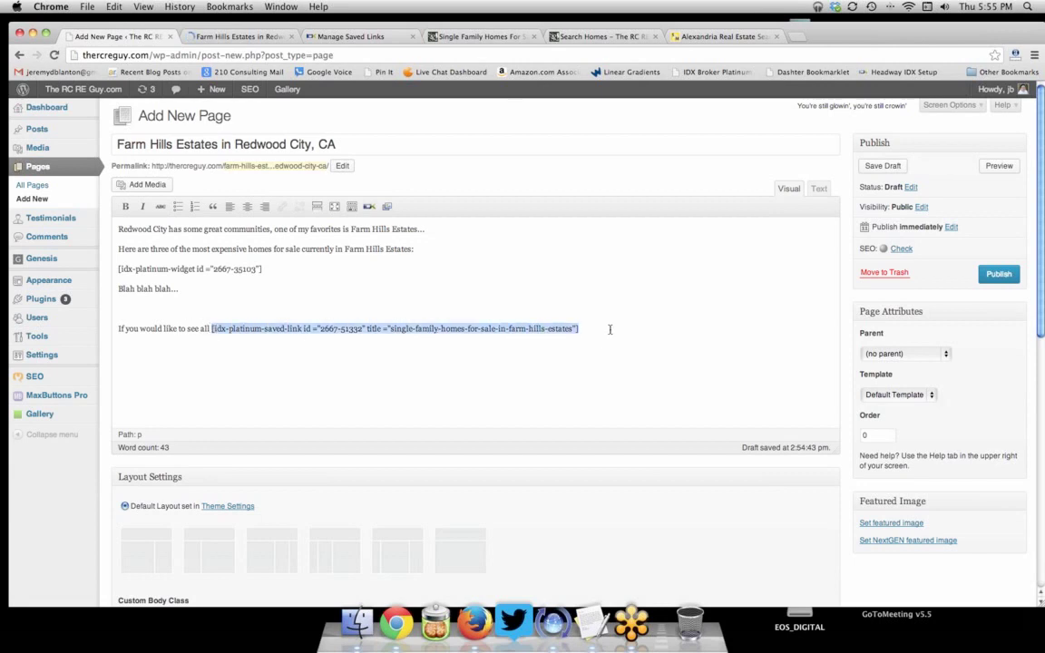
pyautogui.press('BackSpace')
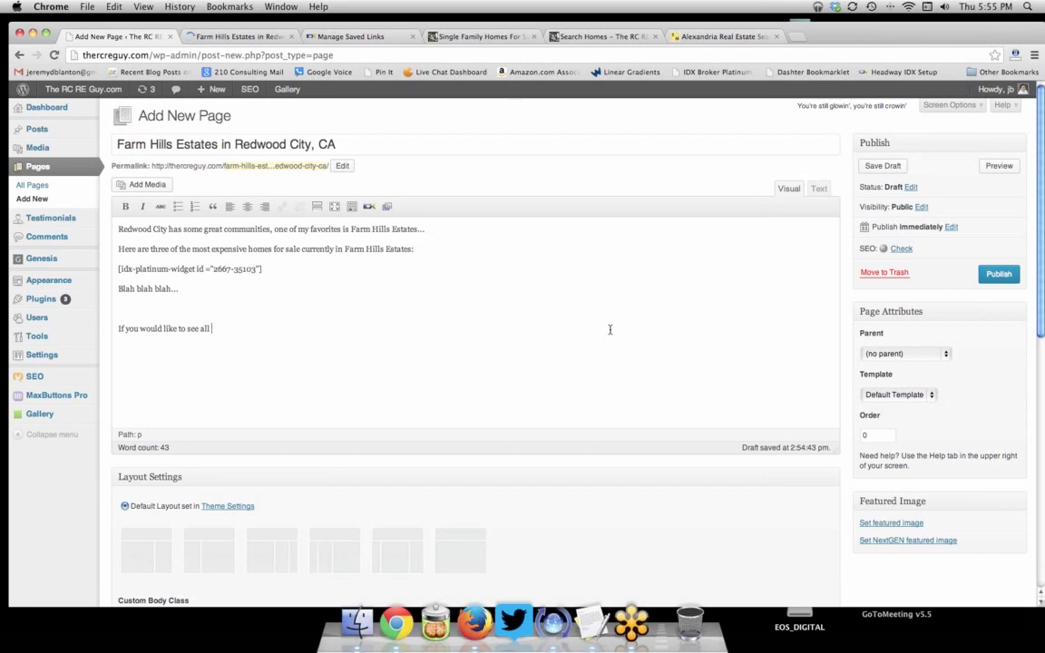
# - Insert the saved link at the end of the last line, retitled "Single Family Homes For Sale In Farm Hill Estates In Redwood City, CA"
pyautogui.click(368, 207)
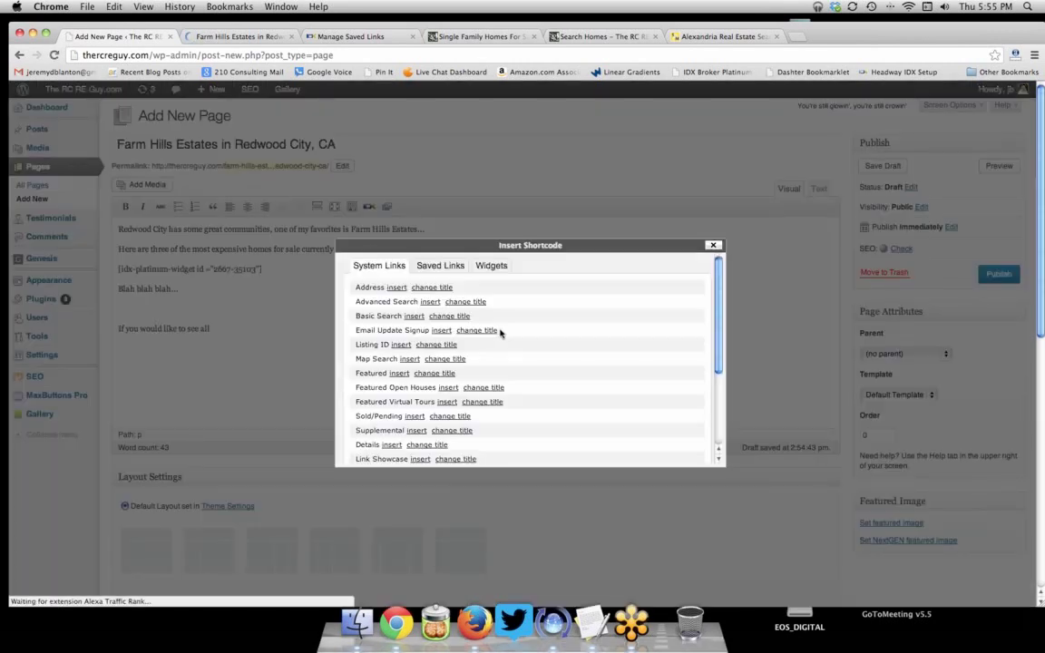
pyautogui.click(440, 265)
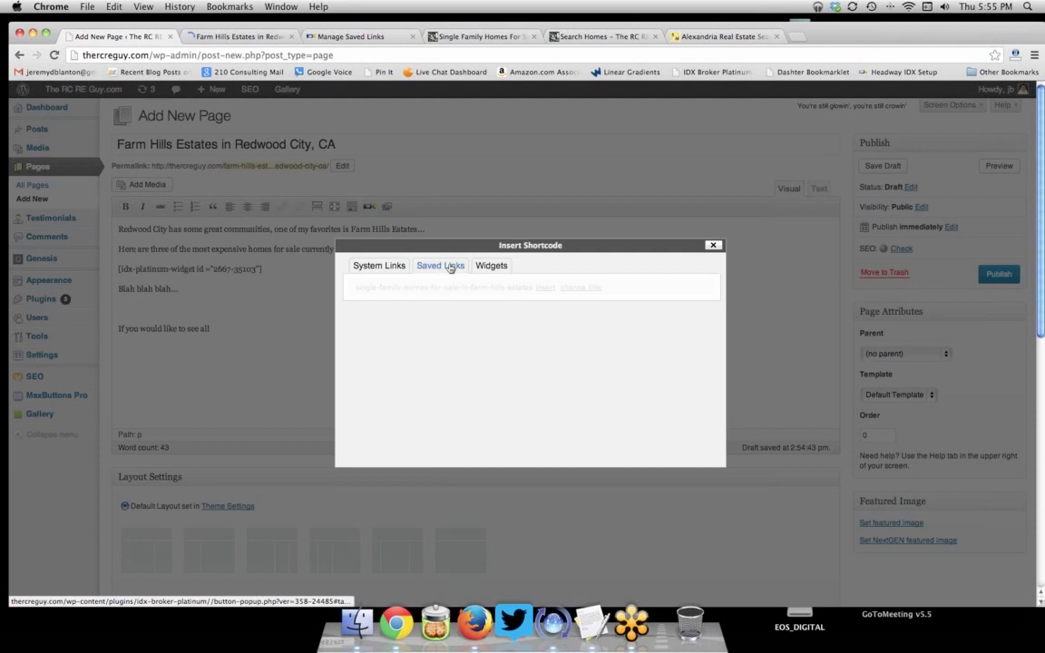
pyautogui.click(585, 289)
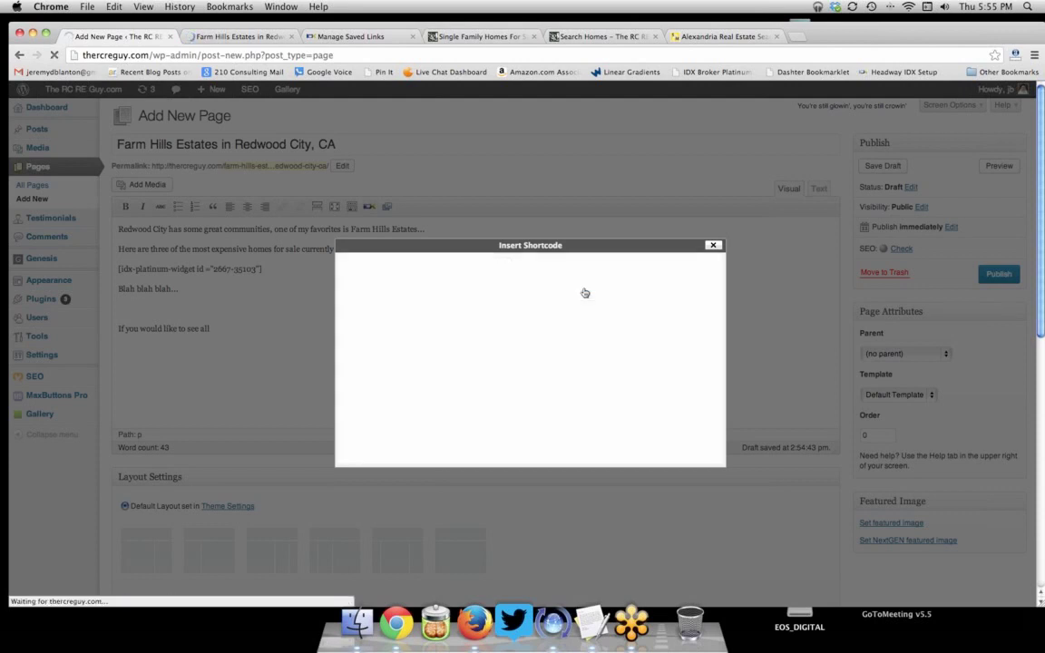
pyautogui.tripleClick(417, 267)
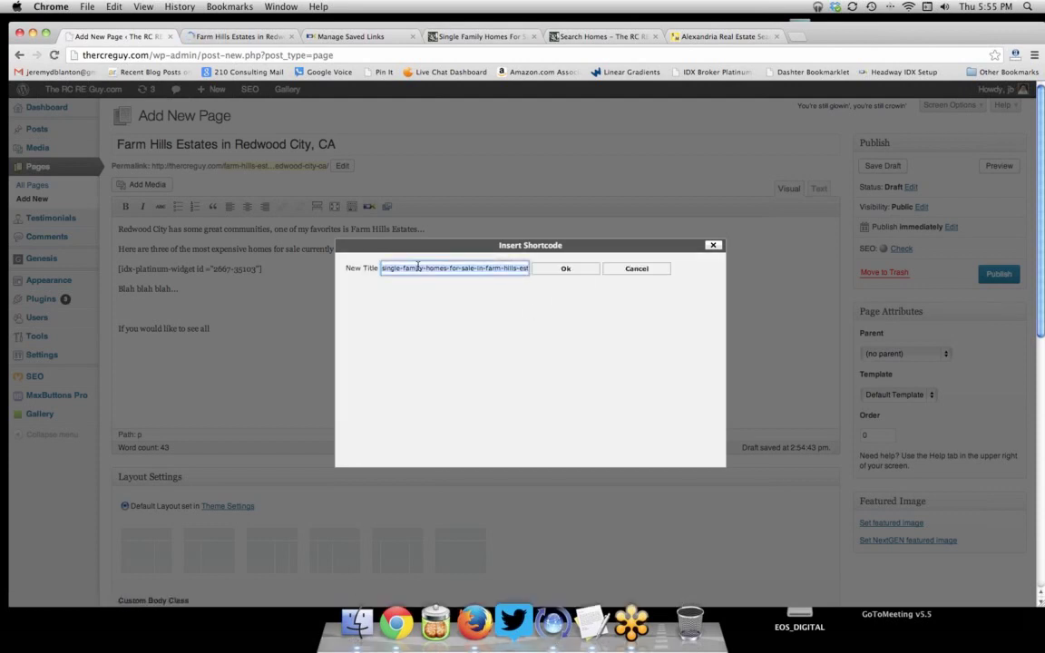
pyautogui.write('Single ')
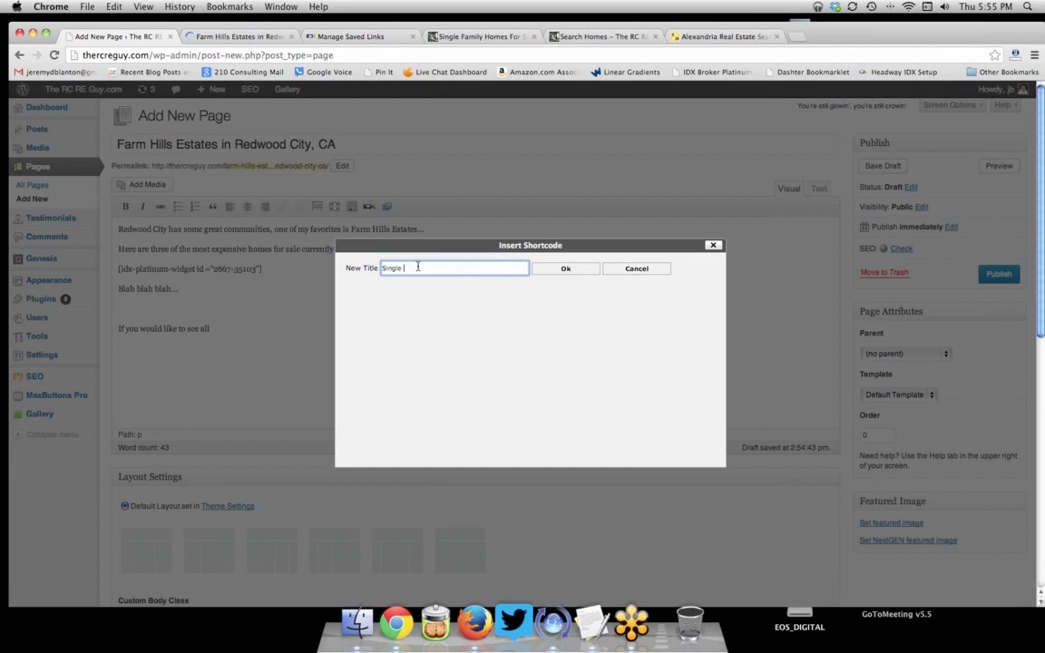
pyautogui.write('Family Homes For Sale')
pyautogui.write('In Farm Hill Estates')
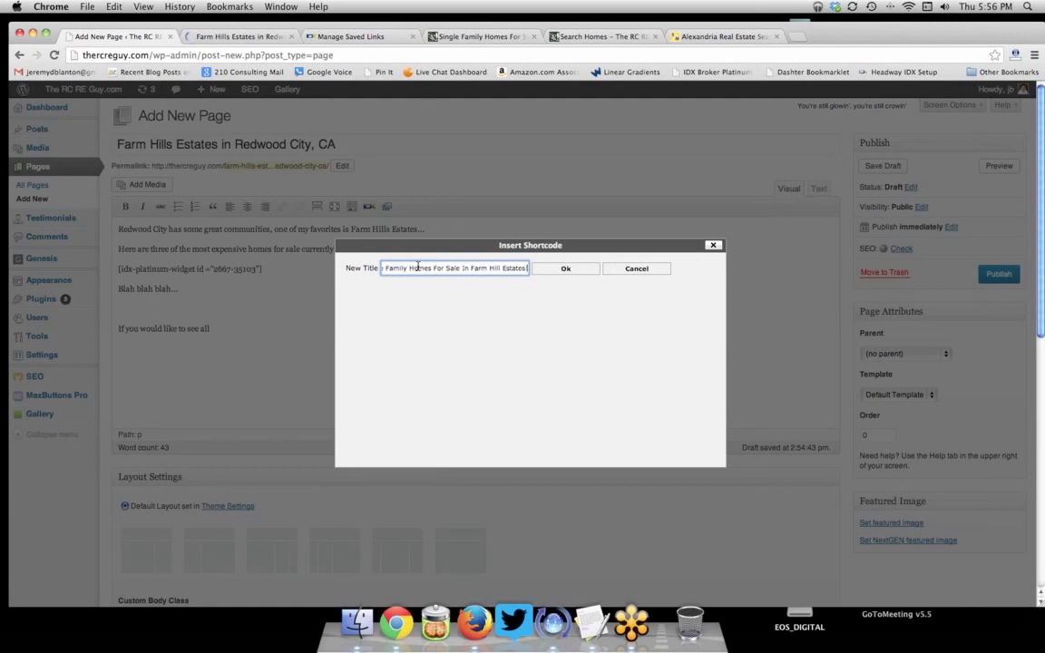
pyautogui.write(' in Redwood City, CA')
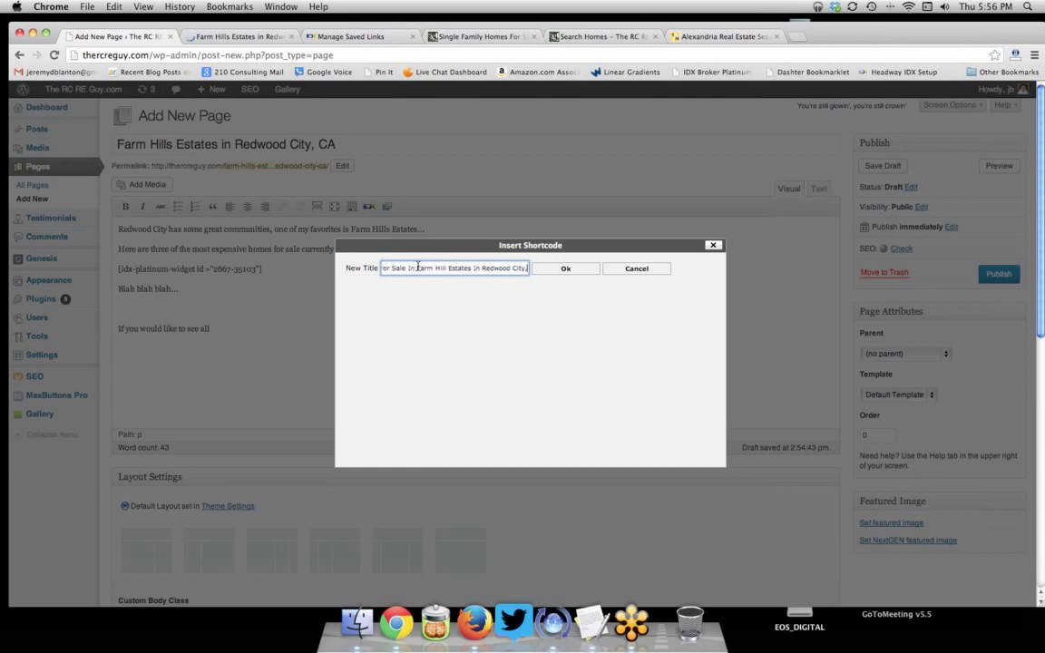
pyautogui.click(571, 270)
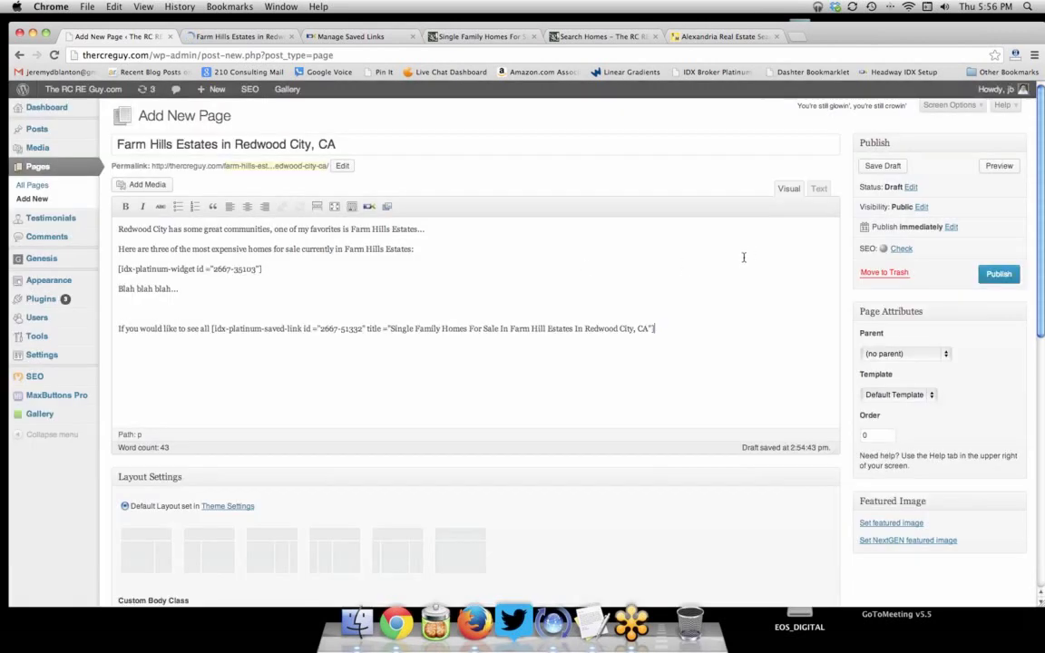
# - Preview the updated page and check the showcase listings and the saved link sentence below them
pyautogui.click(996, 166)
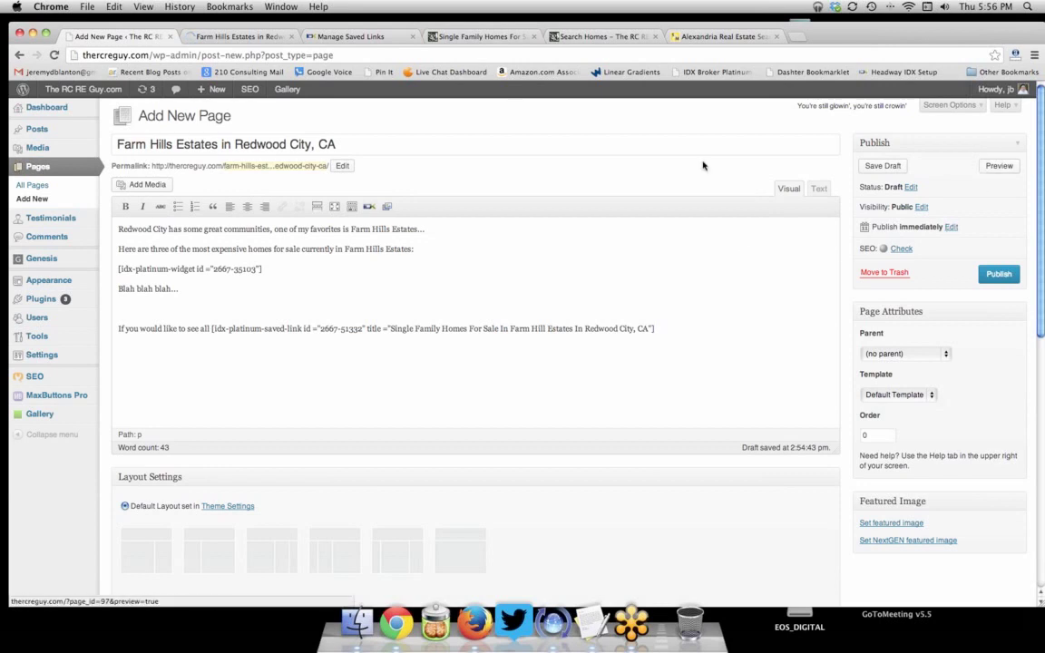
pyautogui.click(214, 37)
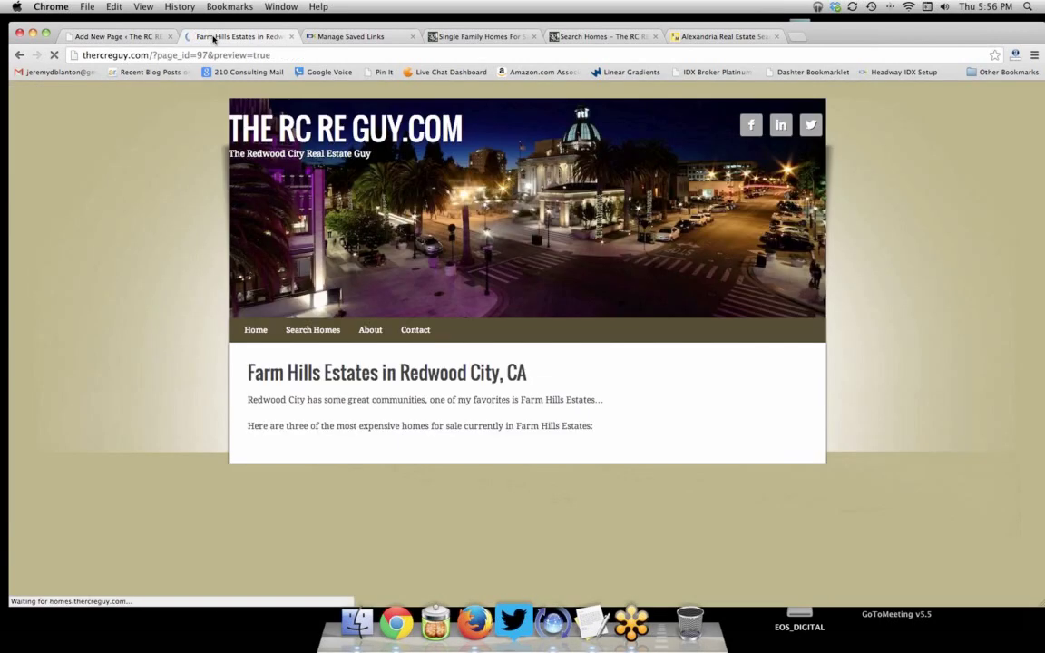
pyautogui.scroll(-8, 215, 210)
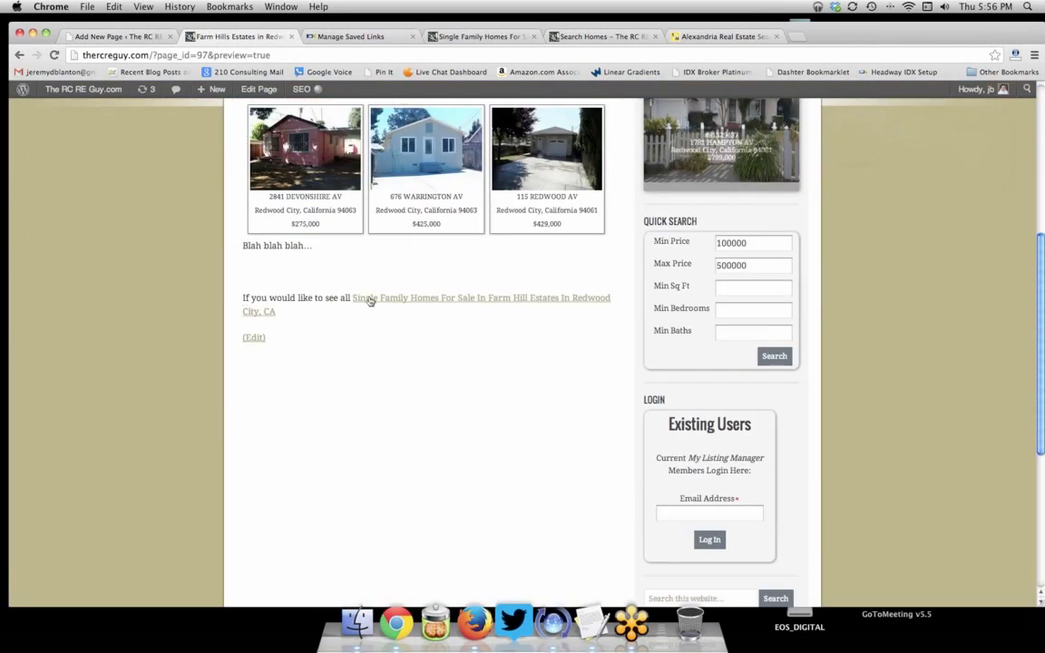
# - Follow the saved link on the preview, review its sub-header and search results, and return to the page preview
pyautogui.click(460, 299)
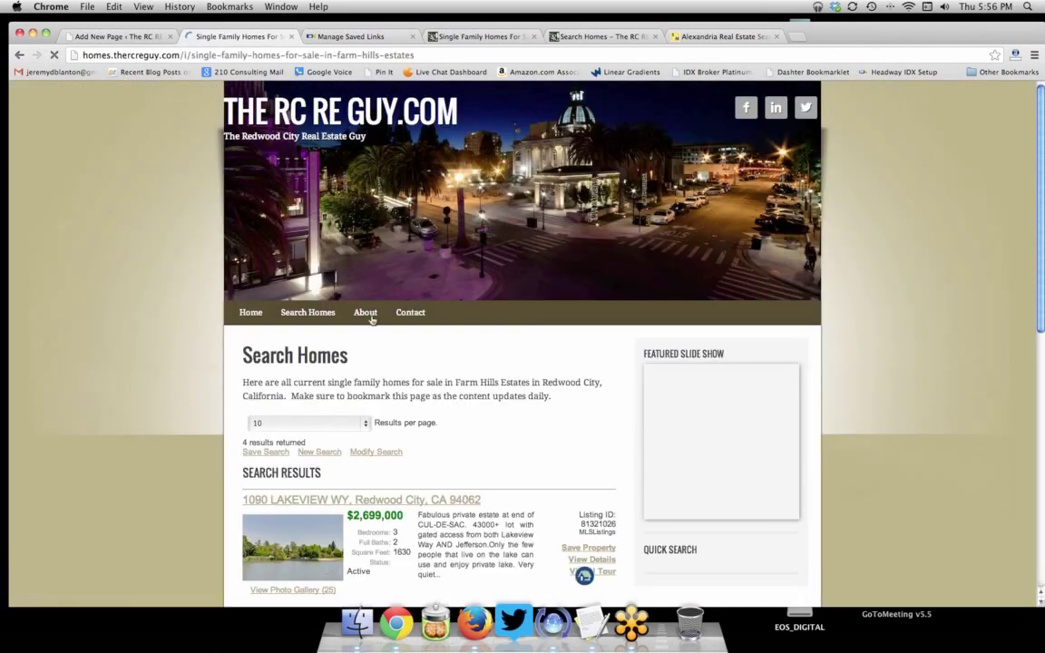
pyautogui.moveTo(271, 314)
pyautogui.scroll(-5, 14, 248)
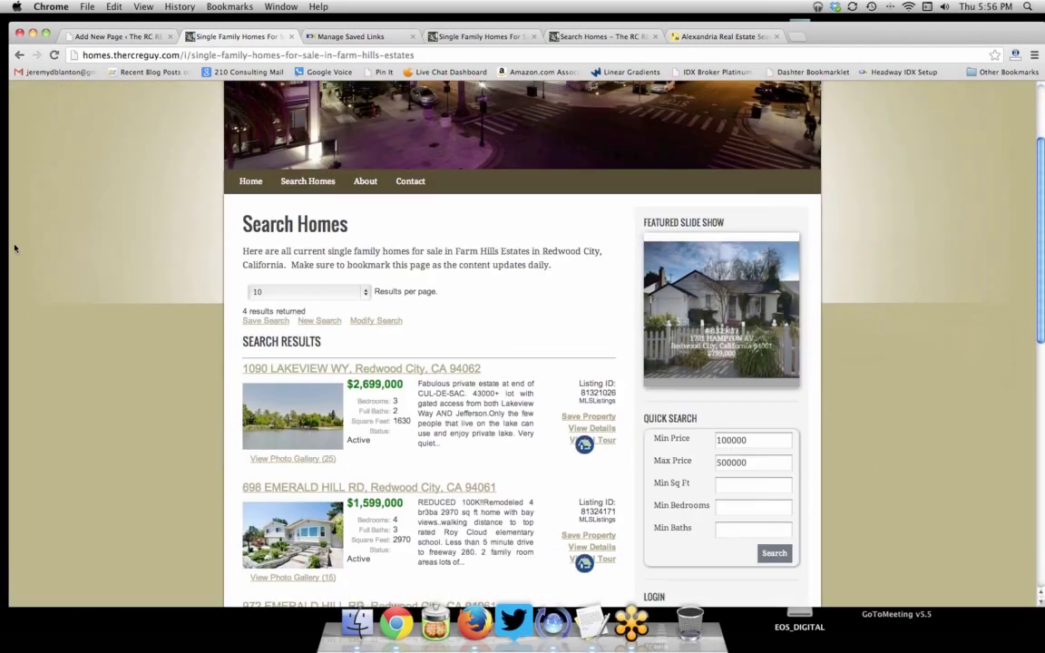
pyautogui.scroll(-5, 15, 247)
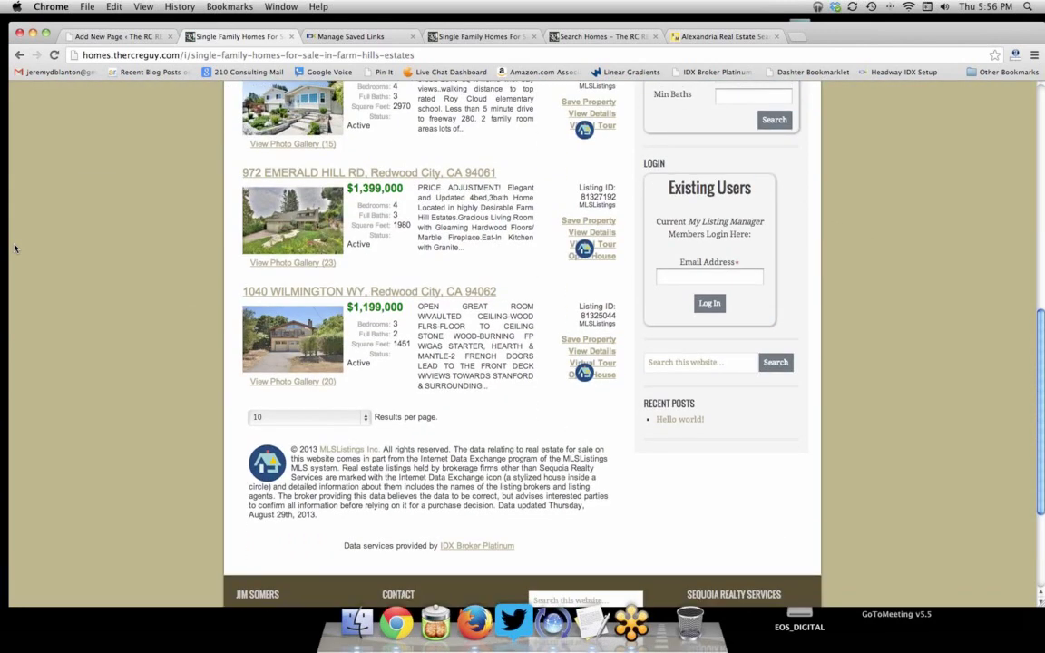
pyautogui.scroll(8, 14, 248)
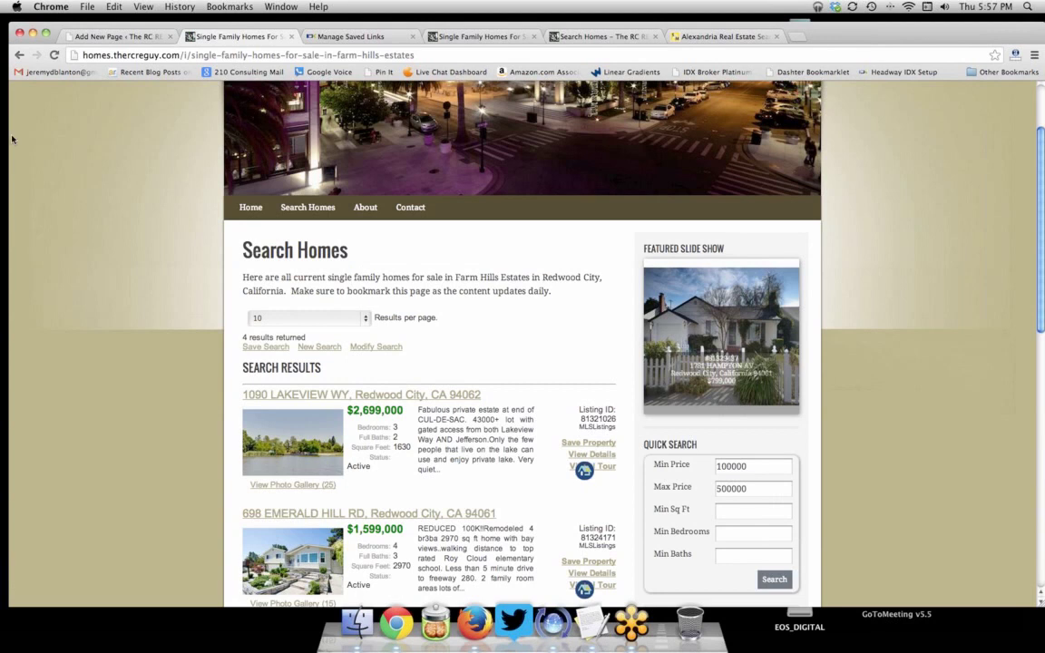
pyautogui.click(18, 55)
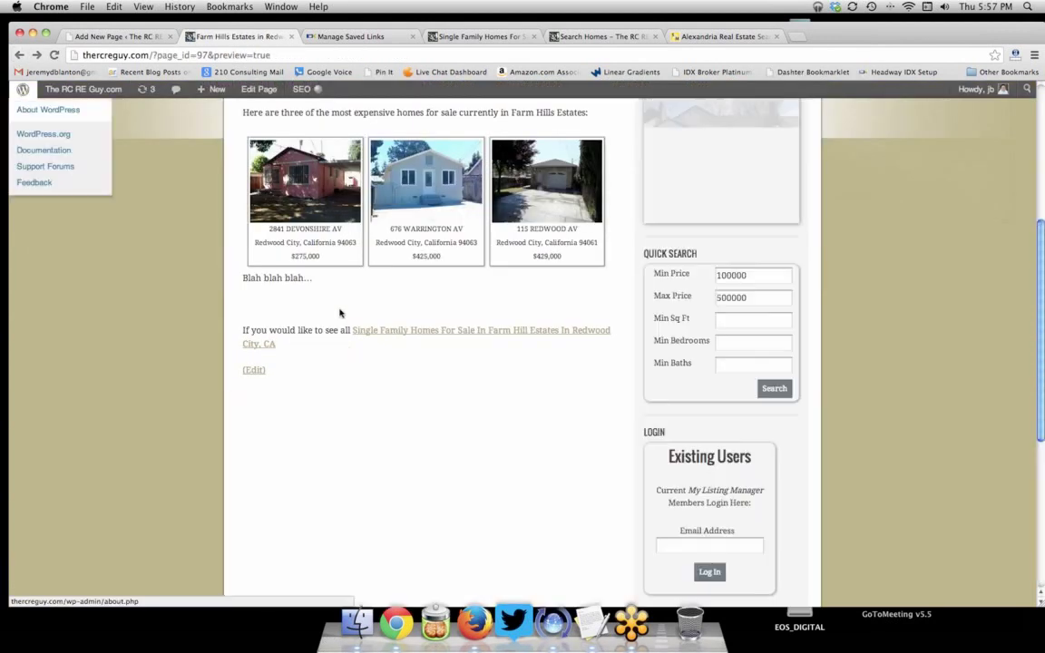